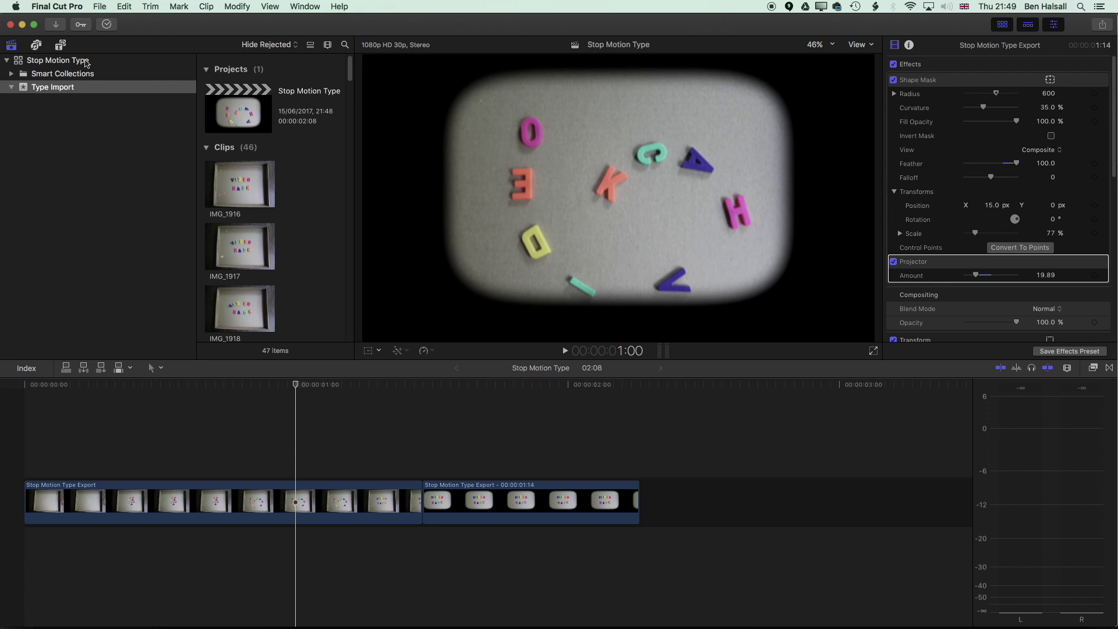
Select the finished Stop Motion Type library to show its masked, projector-styled edit
{"action": "left_click", "coordinate": [85, 62]}
Close the Stop Motion Type library and create a new library named 'Stop Motion Type Demo'
{"action": "right_click", "coordinate": [71, 61]}
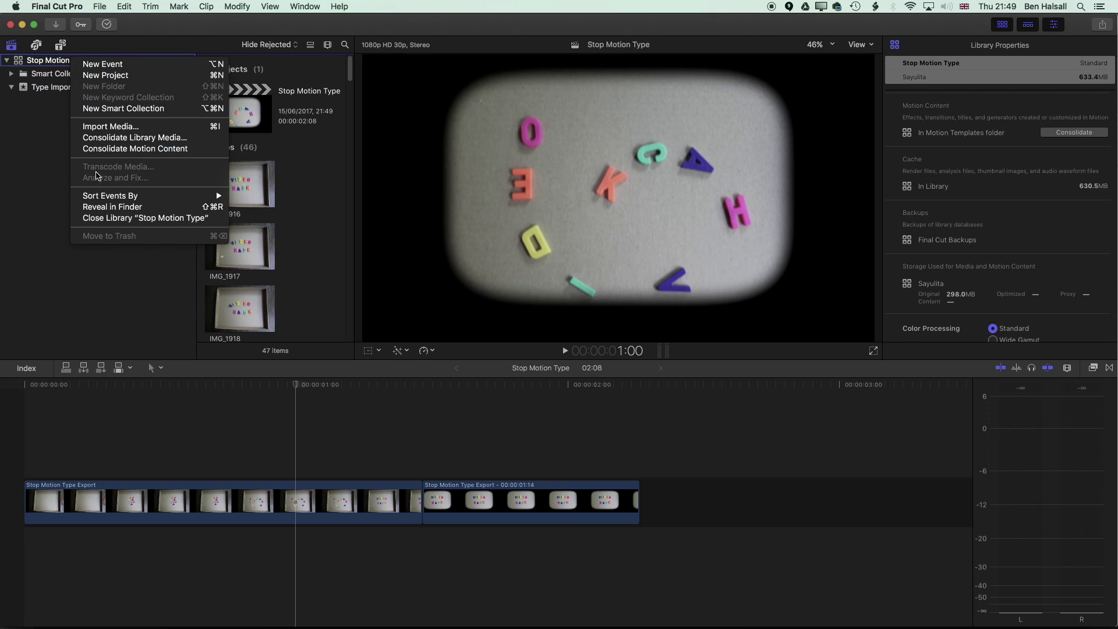
{"action": "left_click", "coordinate": [104, 218]}
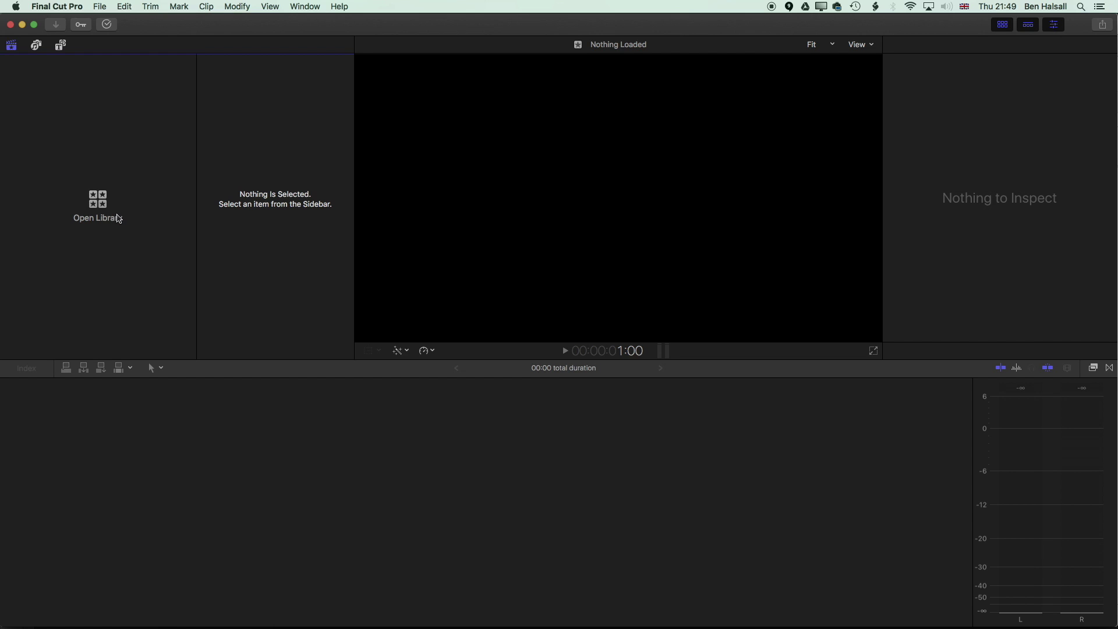
{"action": "left_click", "coordinate": [100, 5]}
{"action": "mouse_move", "coordinate": [108, 26]}
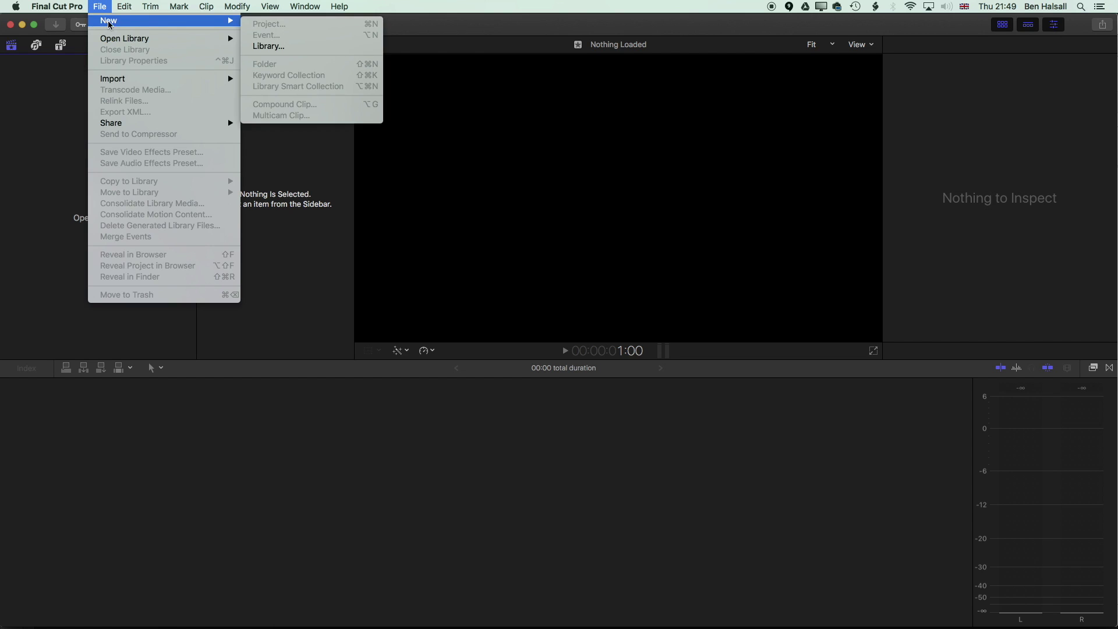
{"action": "left_click", "coordinate": [256, 46]}
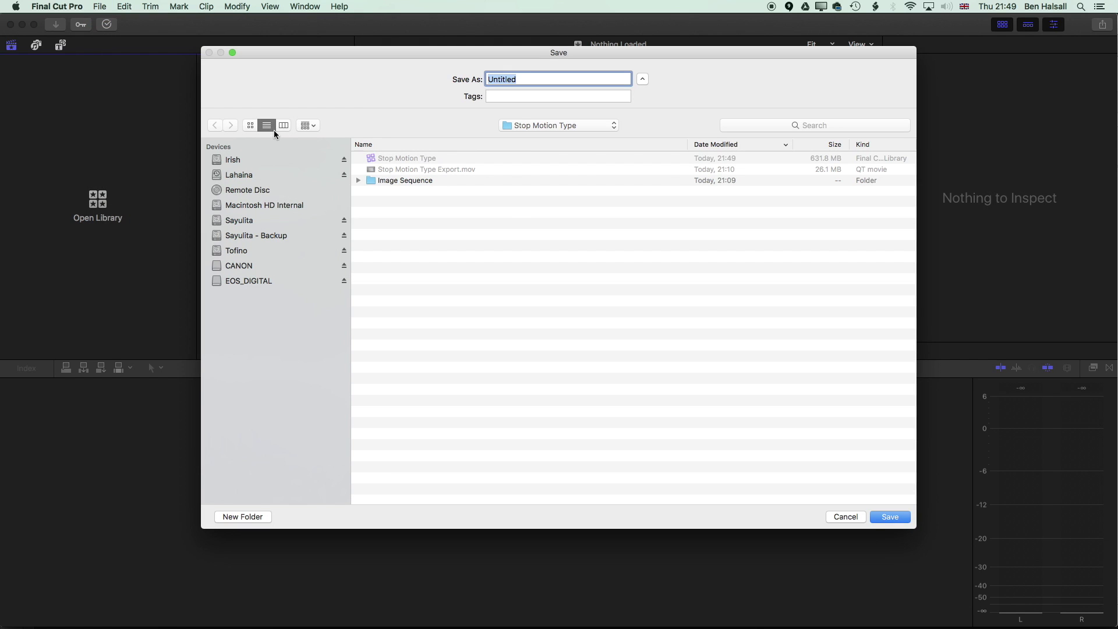
{"action": "type", "text": "Stop Motion Type Demo"}
{"action": "key", "text": "Return"}
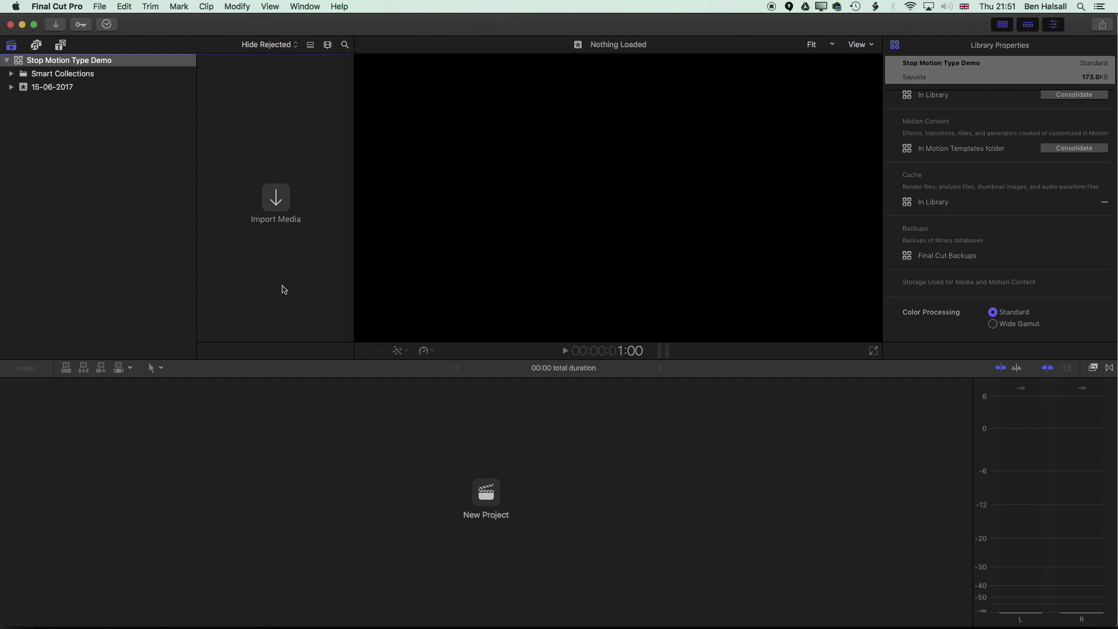
Open the Image Sequence folder in Finder and preview frames IMG_1916 through IMG_1934
{"action": "key", "text": "super+Tab"}
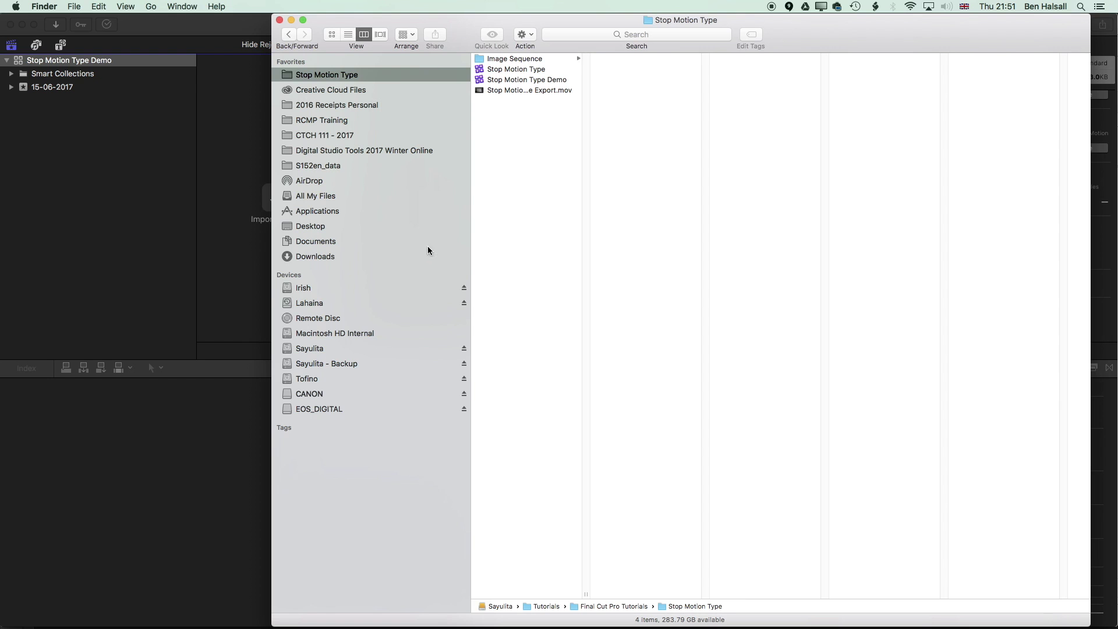
{"action": "left_click", "coordinate": [512, 59]}
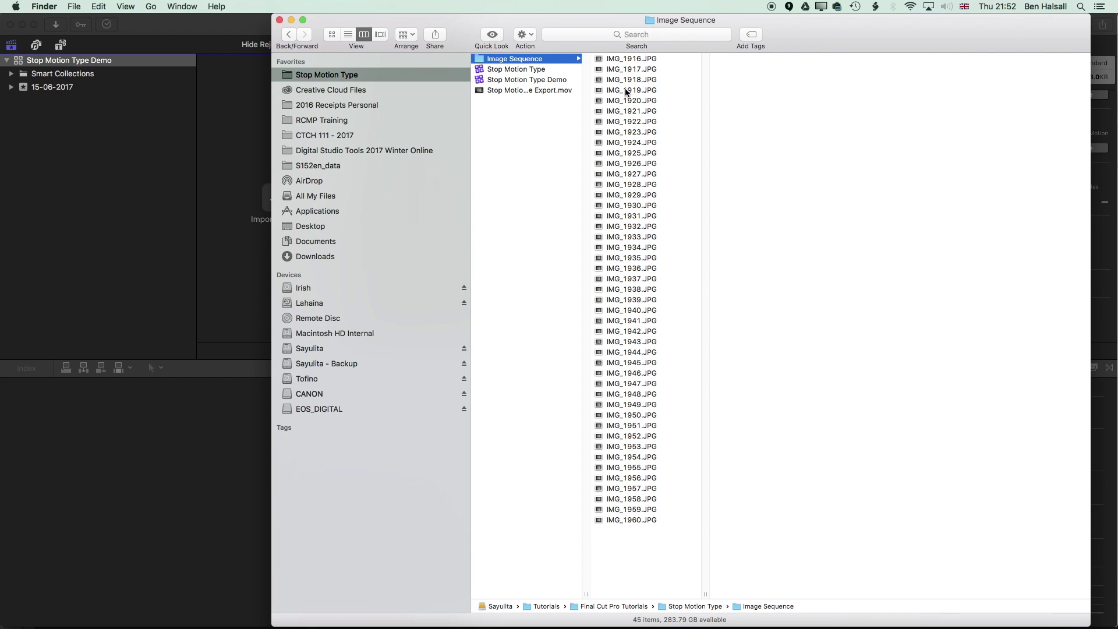
{"action": "left_click", "coordinate": [632, 60]}
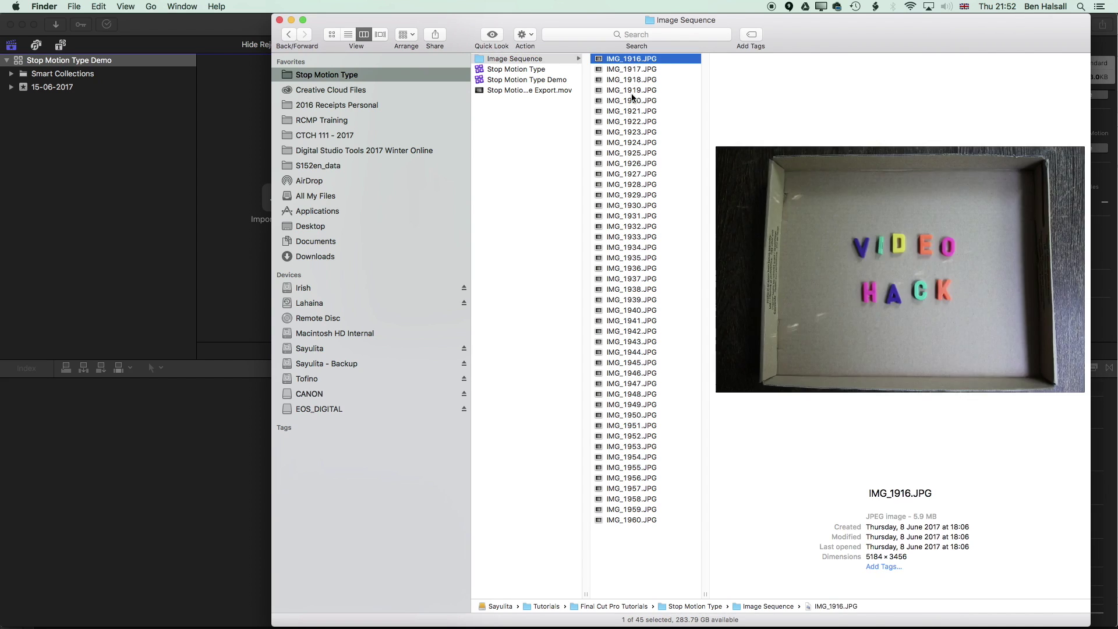
{"action": "left_click", "coordinate": [635, 142]}
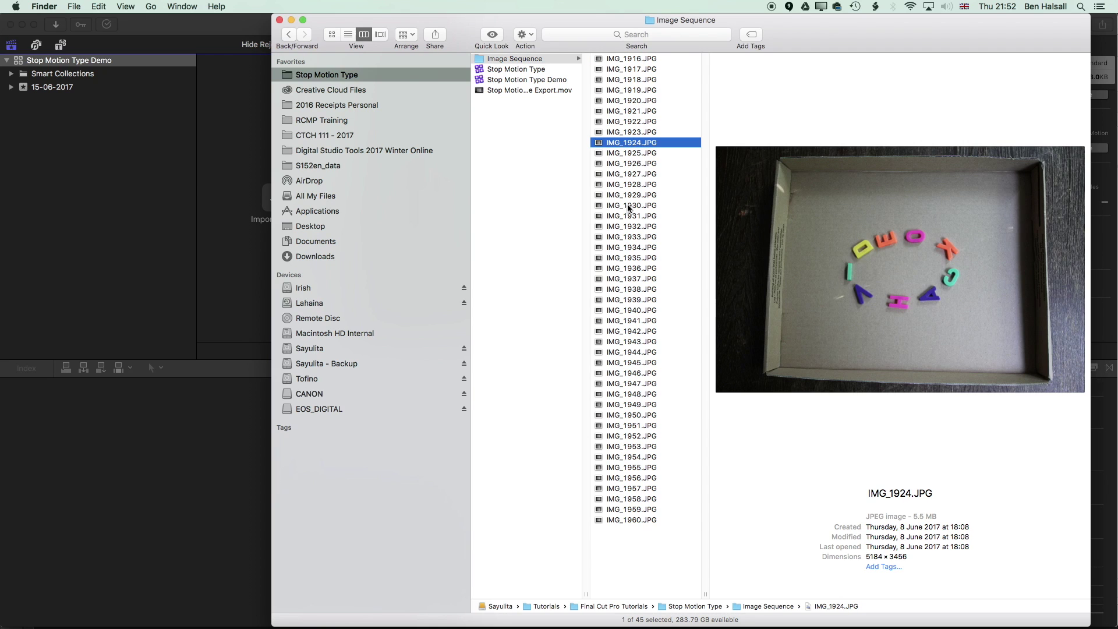
{"action": "left_click", "coordinate": [631, 205]}
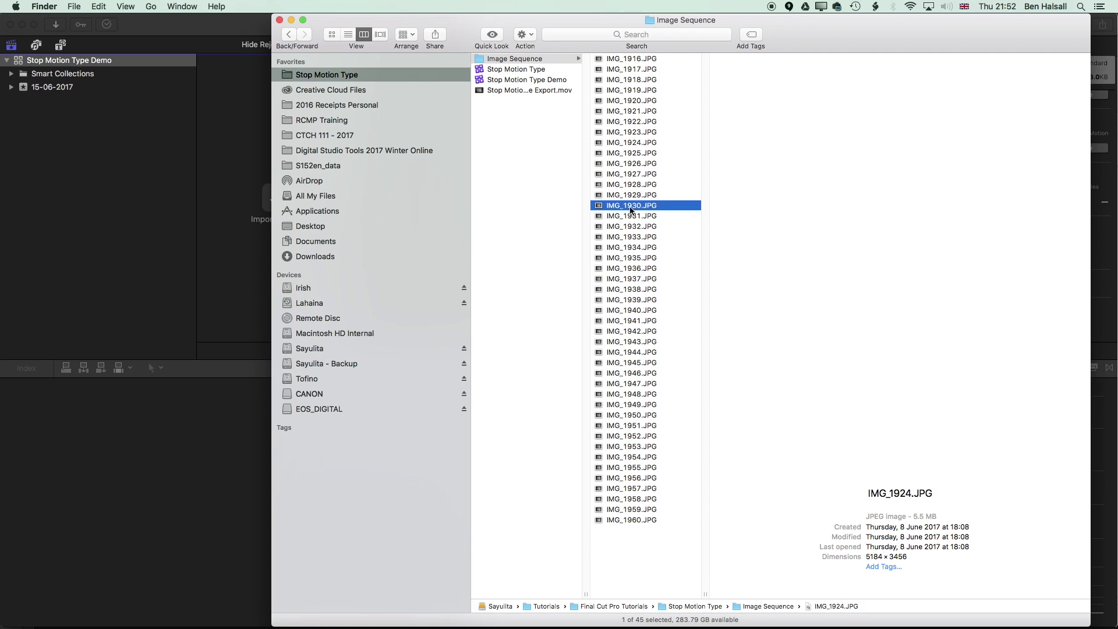
{"action": "key", "text": "Down"}
{"action": "key", "text": "Down"}
{"action": "key", "text": "Down"}
{"action": "key", "text": "Down"}
{"action": "key", "text": "Down"}
{"action": "key", "text": "Down"}
{"action": "key", "text": "Down"}
{"action": "key", "text": "Down"}
{"action": "key", "text": "Down"}
{"action": "key", "text": "Down"}
{"action": "key", "text": "Down"}
{"action": "key", "text": "Down"}
{"action": "key", "text": "Down"}
{"action": "key", "text": "Down"}
{"action": "key", "text": "Down"}
{"action": "key", "text": "Down"}
{"action": "key", "text": "Down"}
{"action": "key", "text": "Down"}
{"action": "key", "text": "Down"}
{"action": "key", "text": "Down"}
{"action": "left_click", "coordinate": [637, 58]}
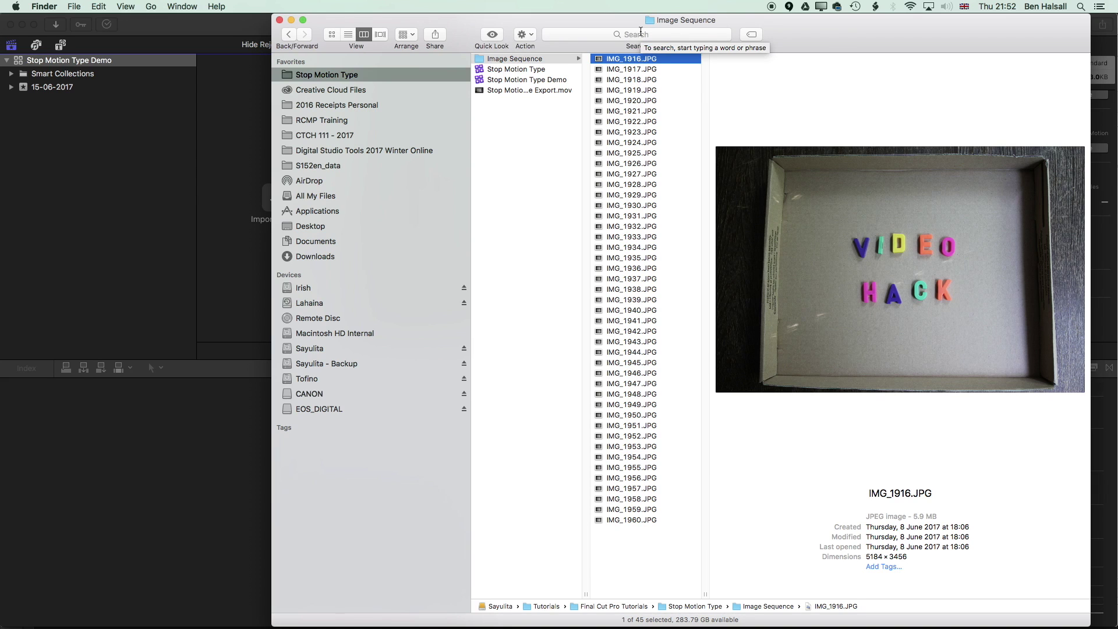
{"action": "key", "text": "Down"}
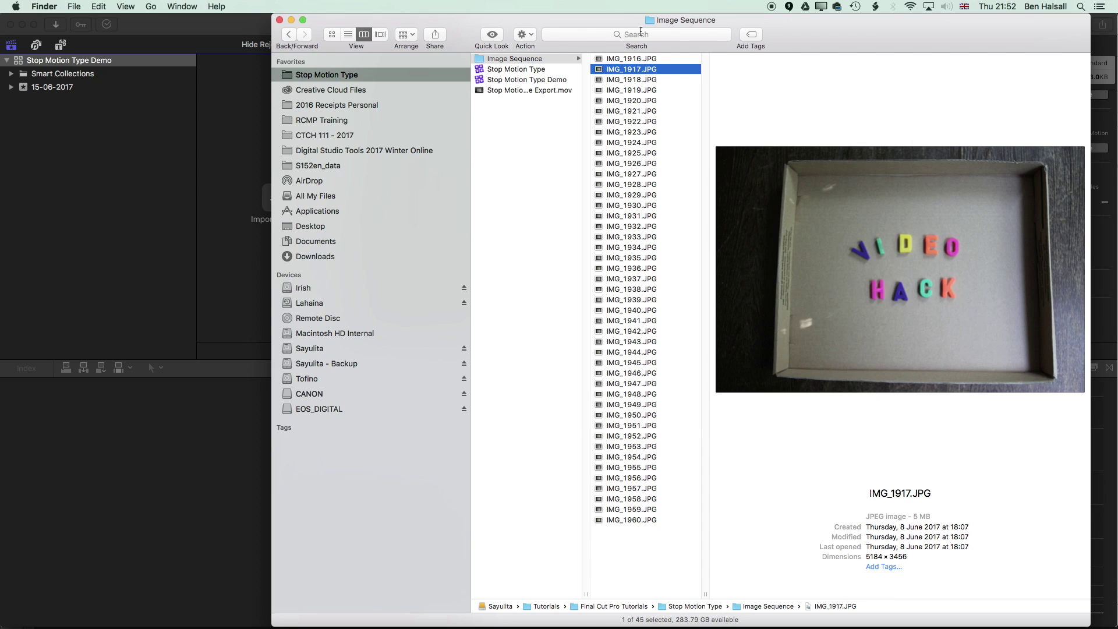
{"action": "key", "text": "Down"}
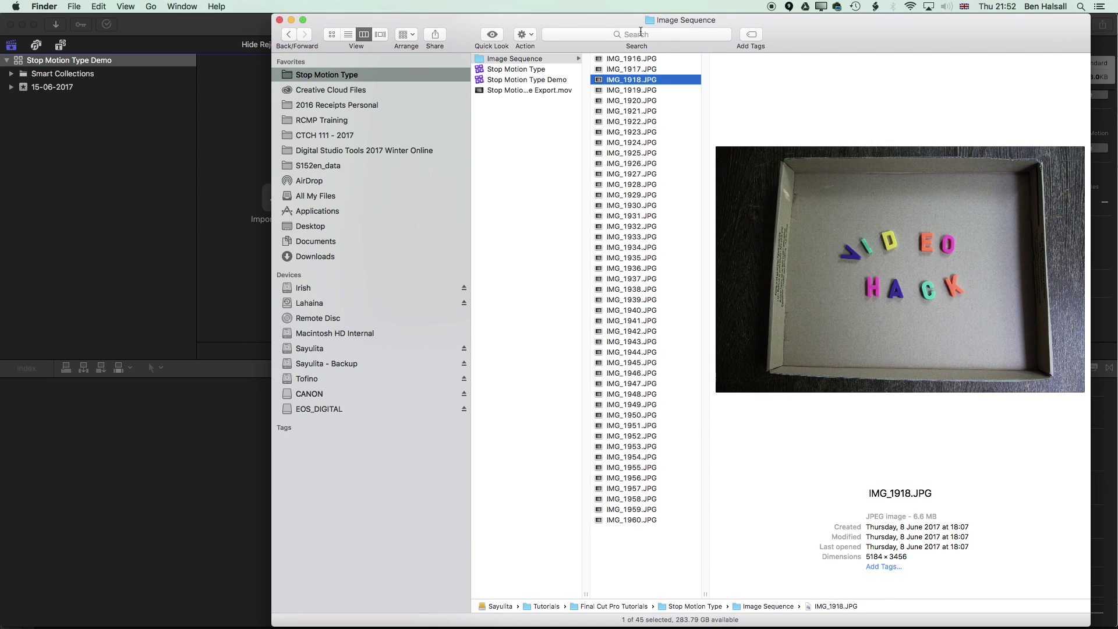
{"action": "key", "text": "Down"}
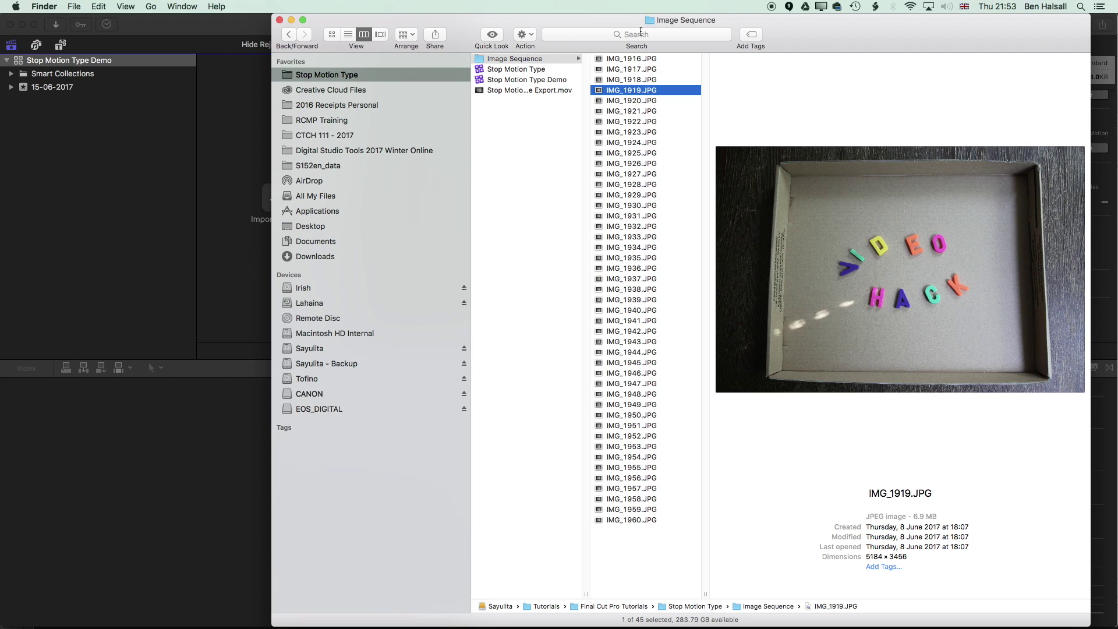
{"action": "key", "text": "Down"}
{"action": "key", "text": "Down"}
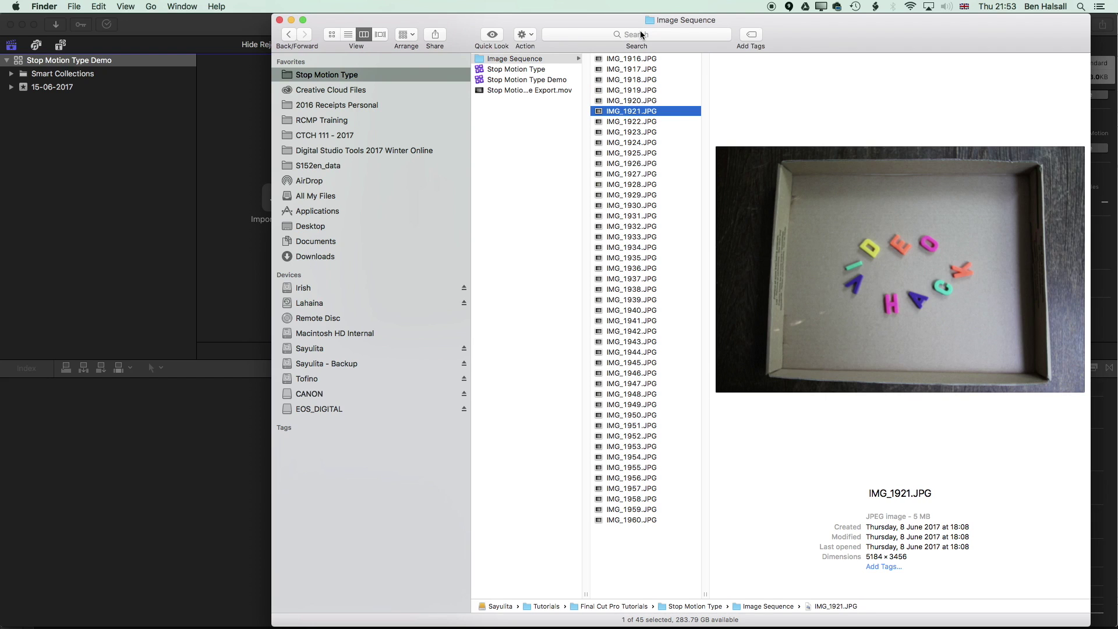
{"action": "key", "text": "Down"}
{"action": "key", "text": "Down"}
{"action": "key", "text": "Down"}
{"action": "key", "text": "Down"}
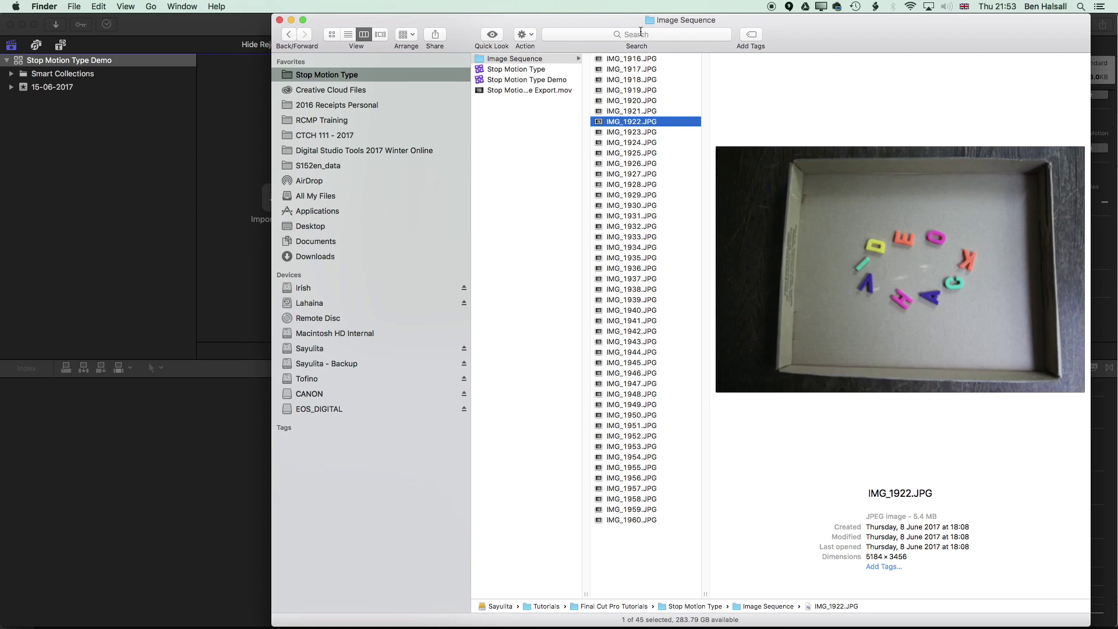
{"action": "key", "text": "Down"}
{"action": "key", "text": "Down"}
{"action": "key", "text": "Down"}
{"action": "key", "text": "Down"}
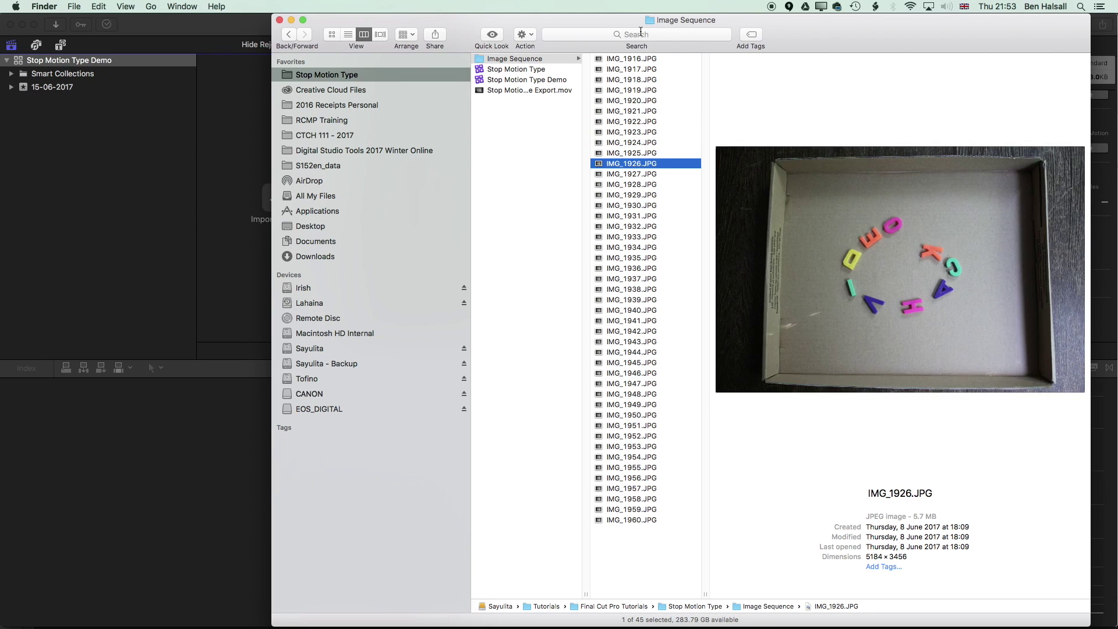
{"action": "key", "text": "Down"}
{"action": "key", "text": "Down"}
{"action": "key", "text": "Down"}
{"action": "key", "text": "Down"}
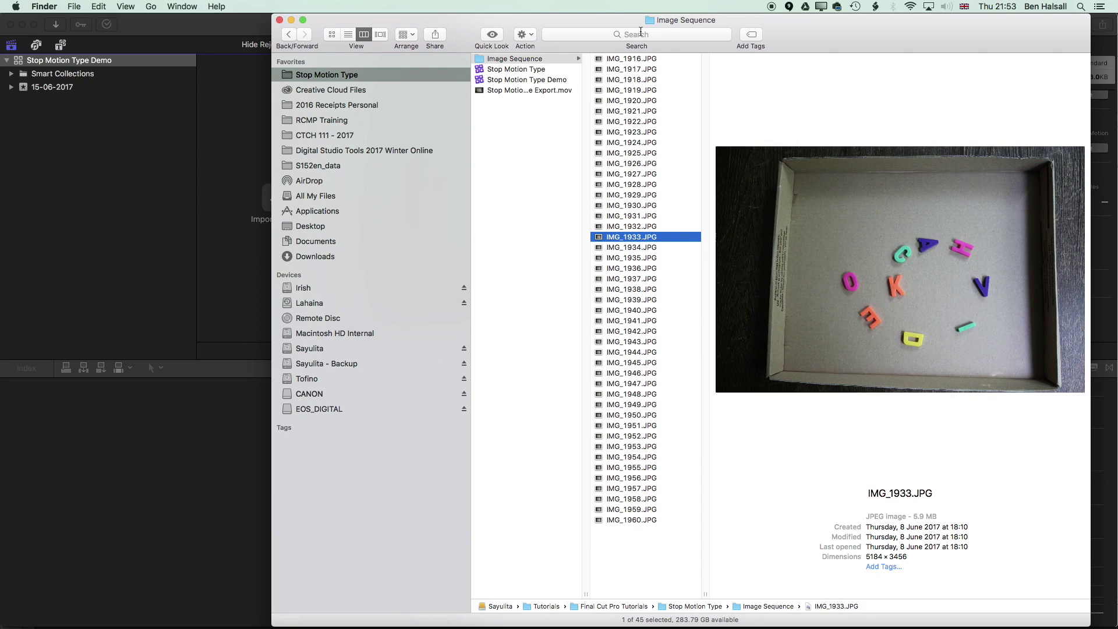
{"action": "key", "text": "Down"}
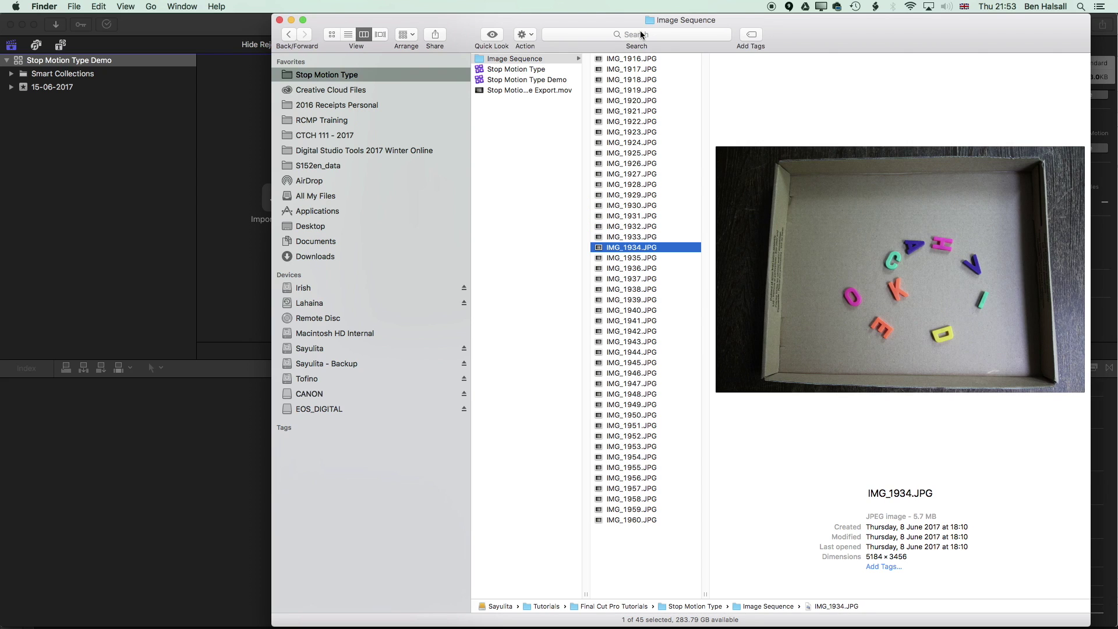
Select all 45 JPG frames and import them into the 15-06-2017 event
{"action": "left_click", "coordinate": [632, 62]}
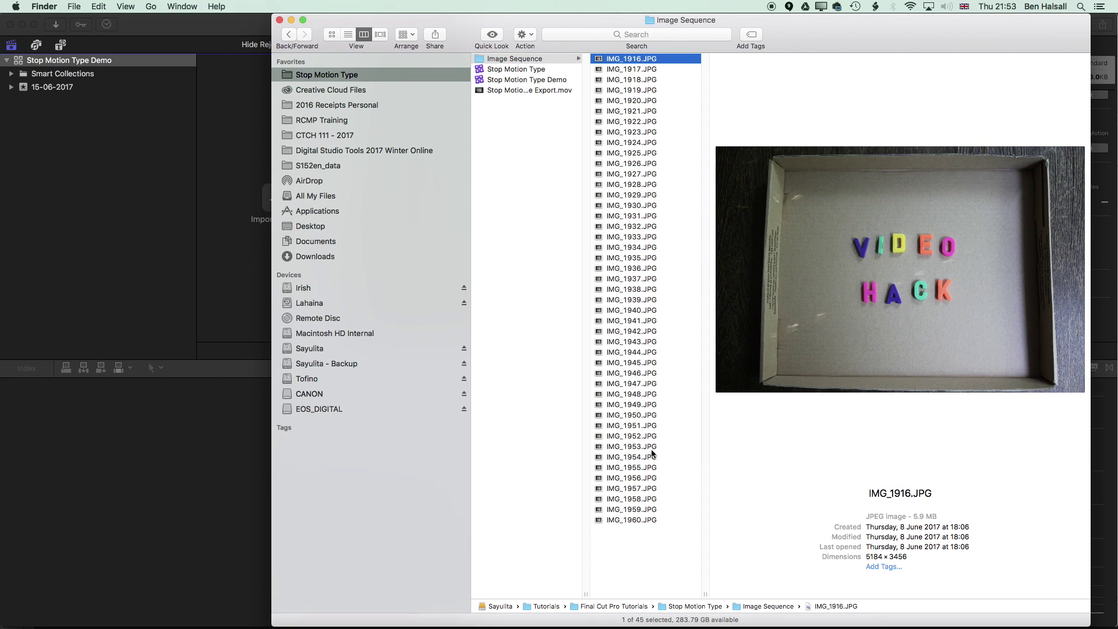
{"action": "left_click", "coordinate": [638, 520], "text": "shift"}
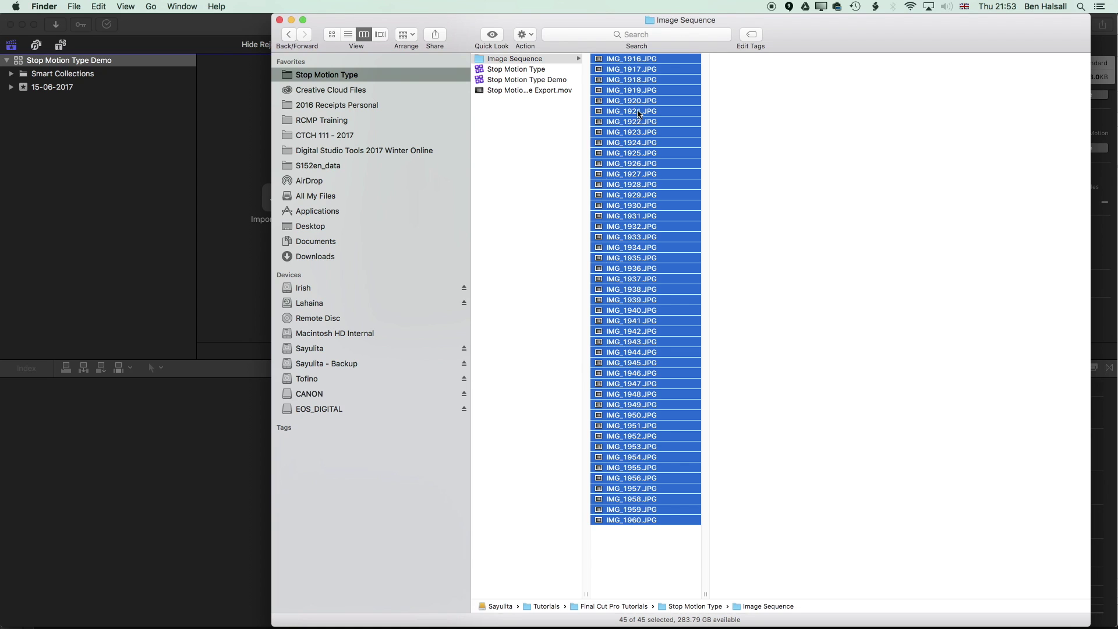
{"action": "left_click_drag", "start_coordinate": [632, 103], "coordinate": [58, 87]}
Start a new project and switch its video format to Custom
{"action": "left_click", "coordinate": [196, 39]}
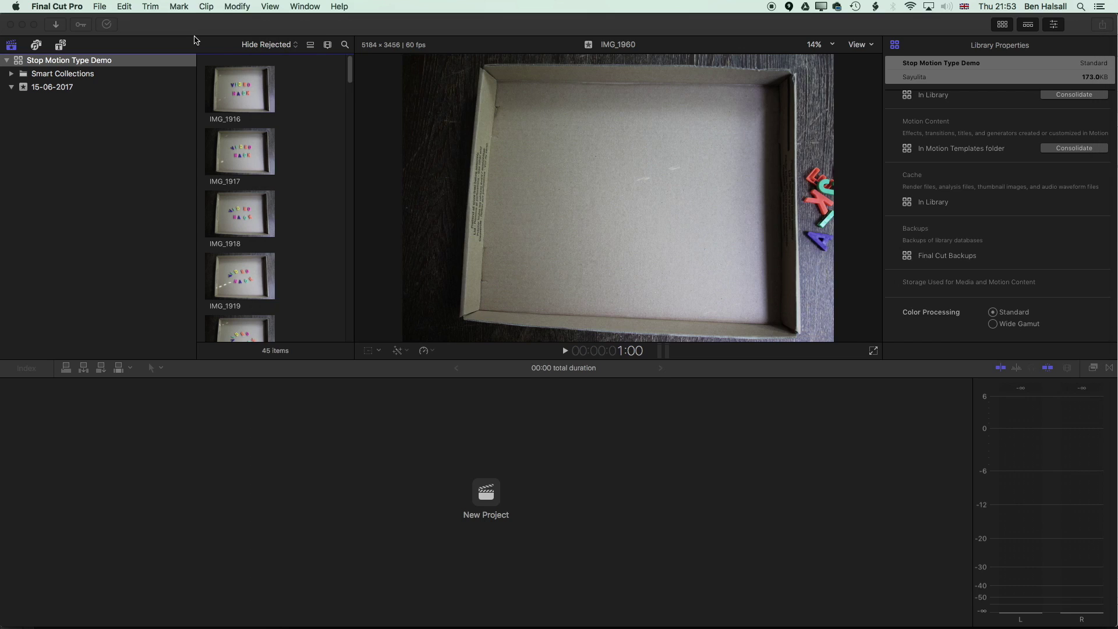
{"action": "left_click", "coordinate": [244, 107]}
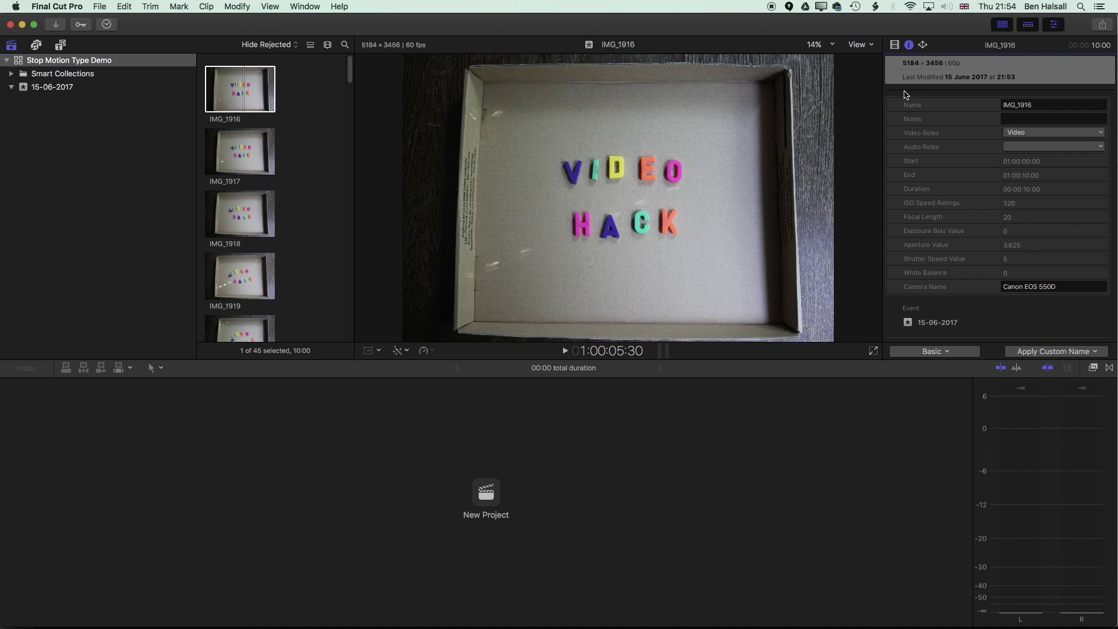
{"action": "left_click", "coordinate": [486, 493]}
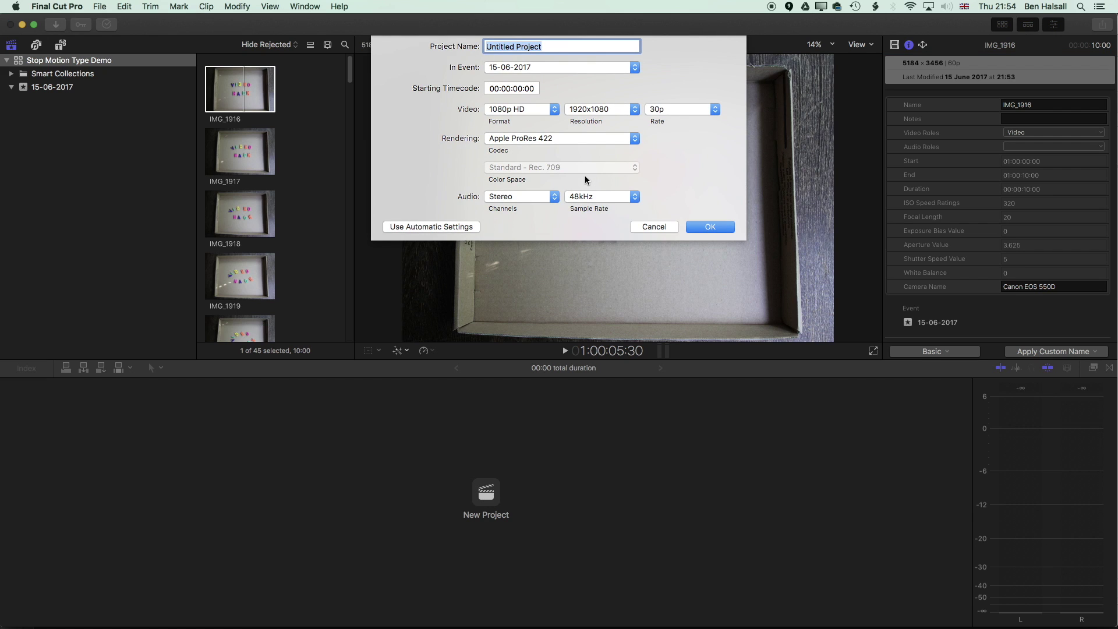
{"action": "left_click", "coordinate": [546, 111]}
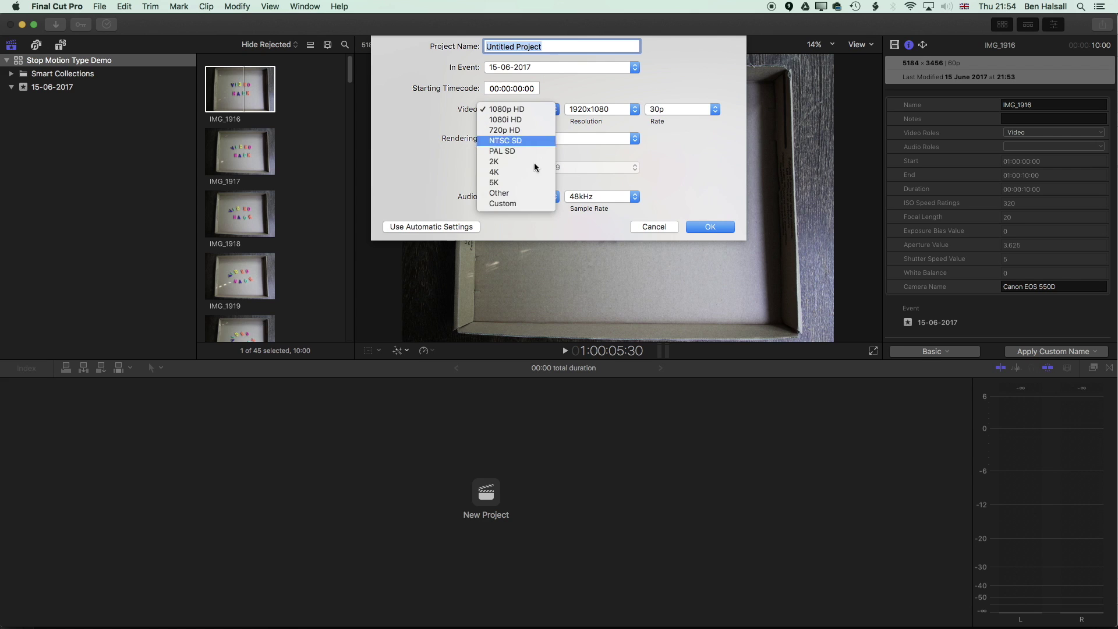
{"action": "left_click", "coordinate": [452, 192]}
{"action": "left_click", "coordinate": [430, 226]}
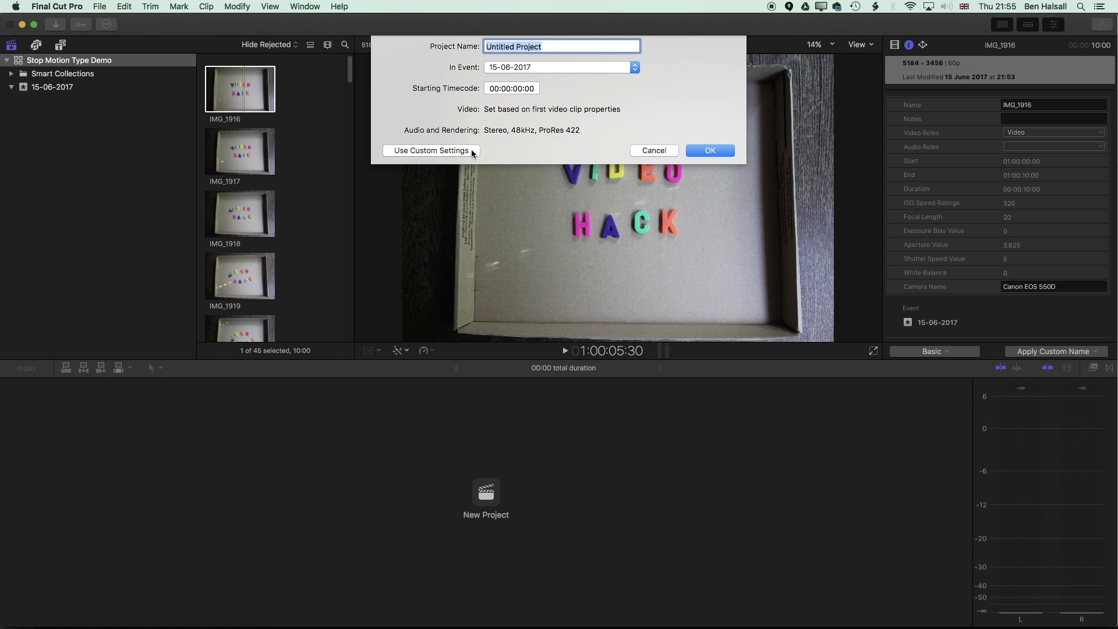
{"action": "left_click", "coordinate": [443, 151]}
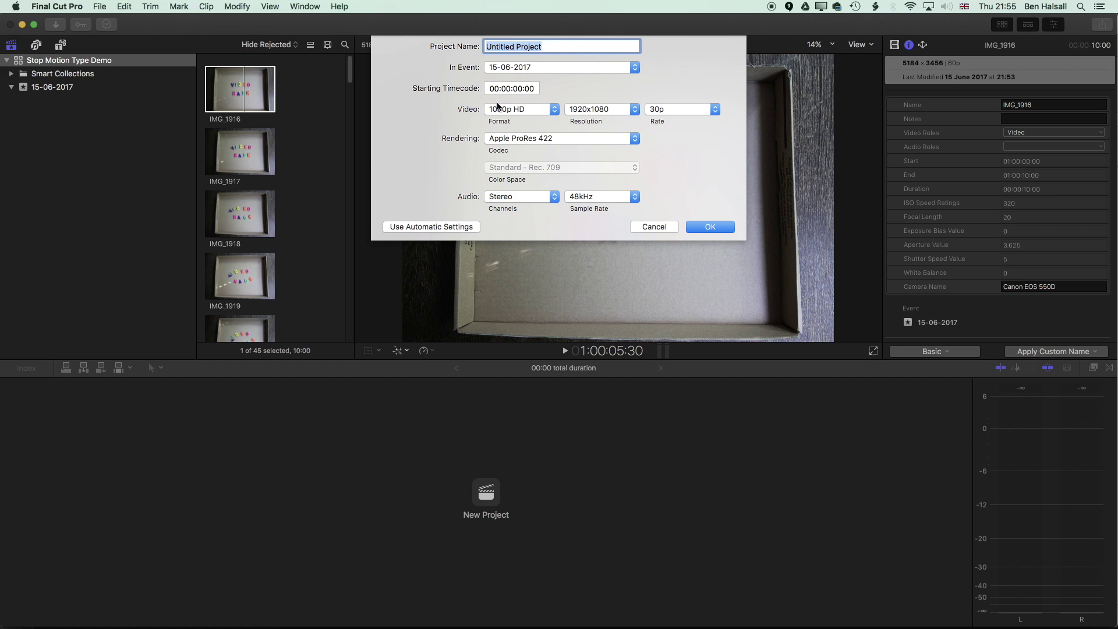
{"action": "left_click", "coordinate": [509, 112]}
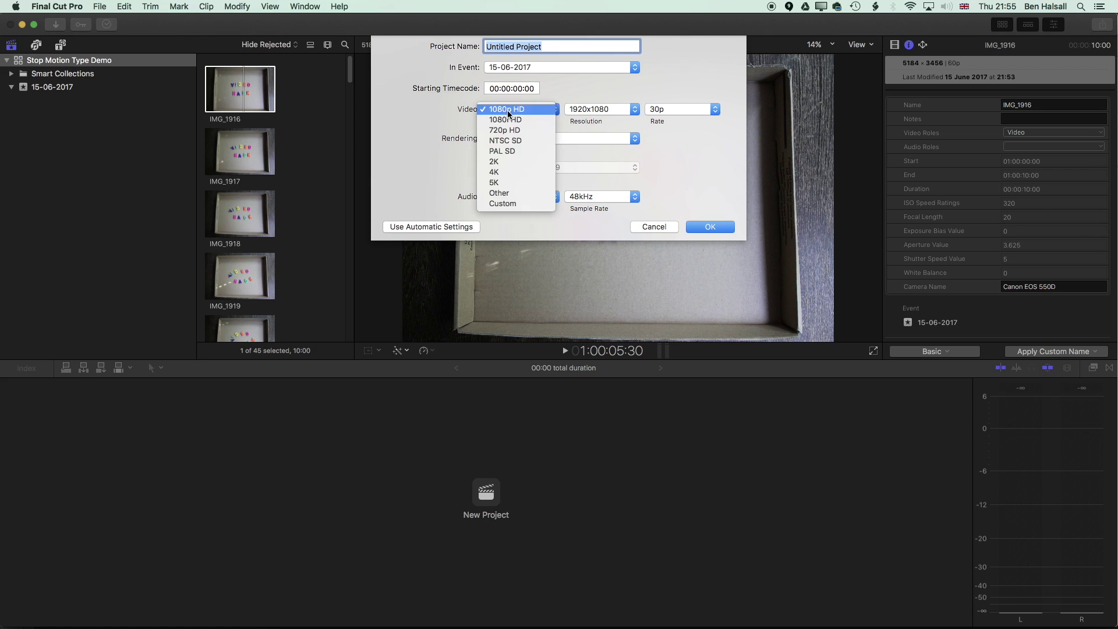
{"action": "left_click", "coordinate": [503, 203]}
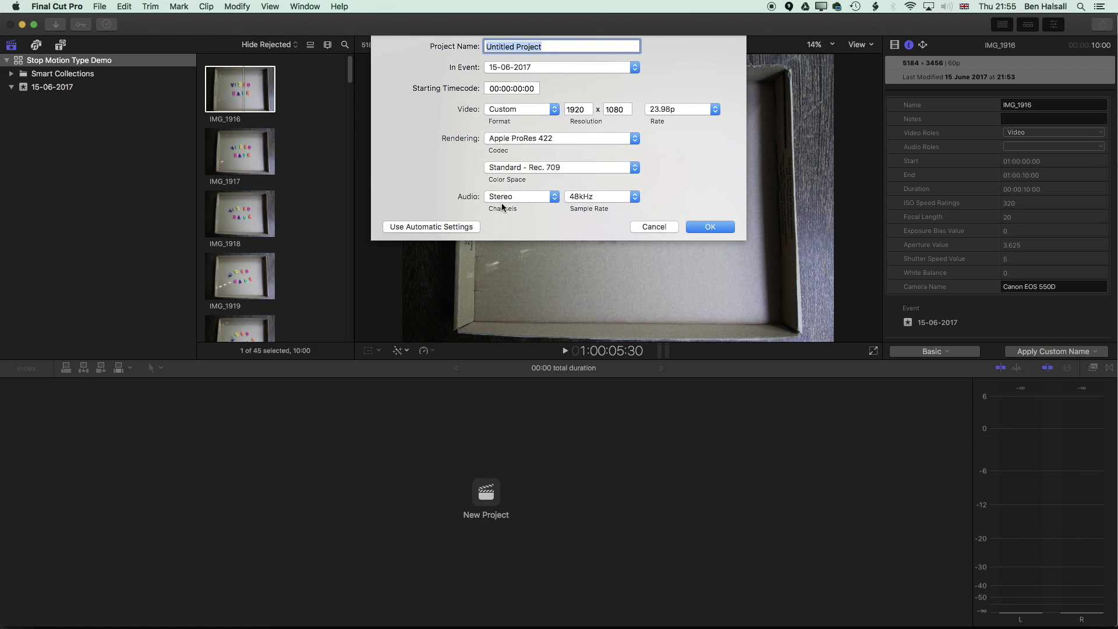
Set the custom resolution to 5184 × 3456 and the frame rate to 29.97p
{"action": "double_click", "coordinate": [578, 108]}
{"action": "type", "text": "5184"}
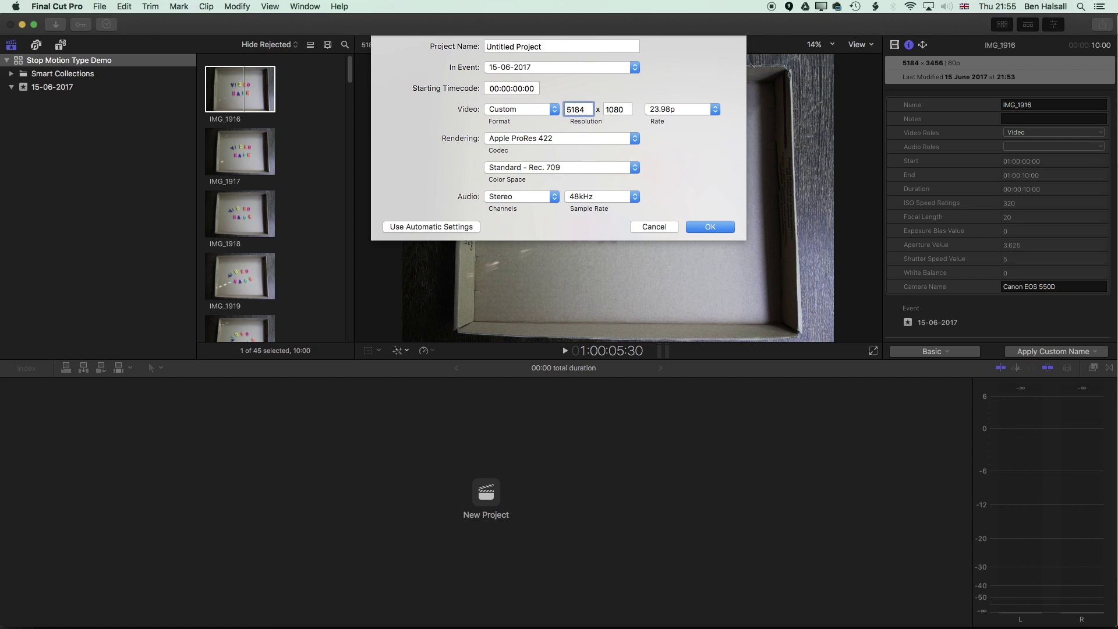
{"action": "key", "text": "Tab"}
{"action": "type", "text": "34"}
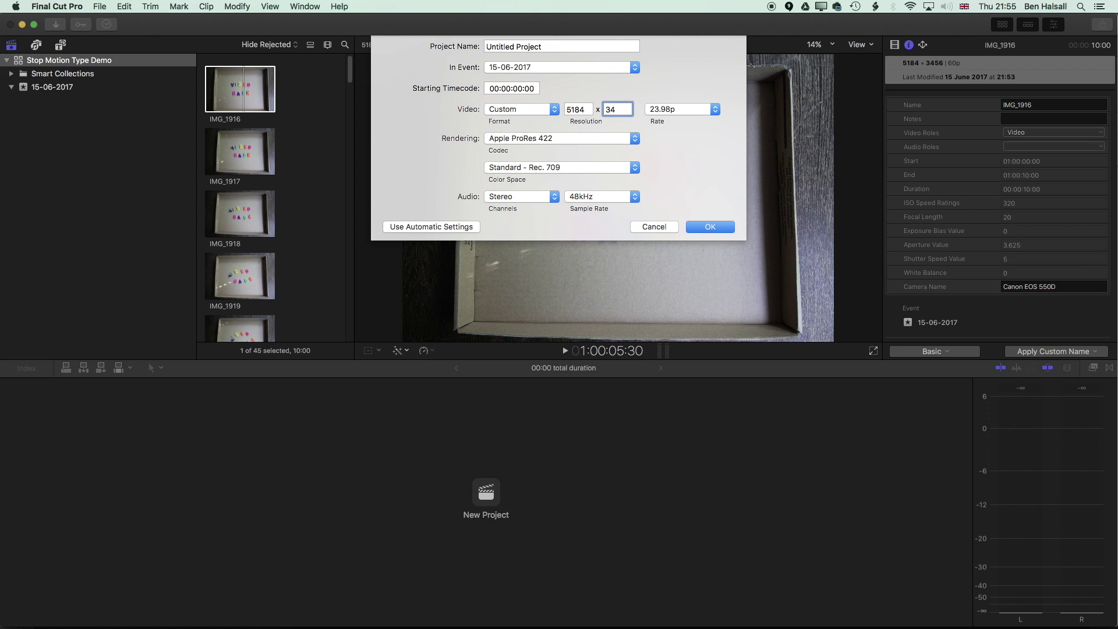
{"action": "type", "text": "56"}
{"action": "left_click", "coordinate": [670, 107]}
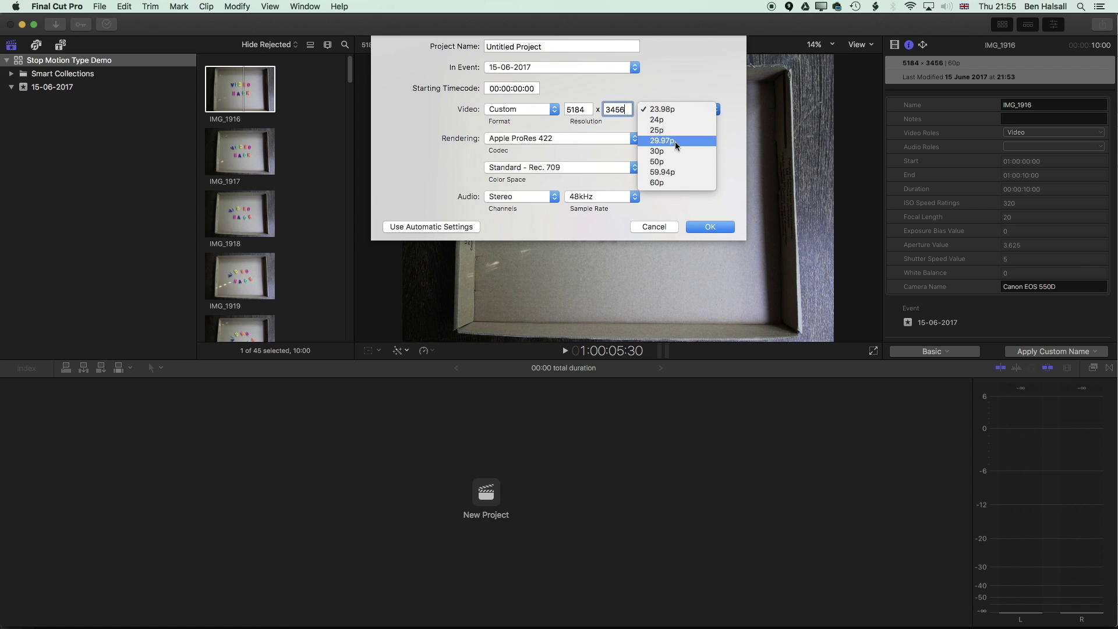
{"action": "scroll", "coordinate": [693, 141], "scroll_direction": "down", "scroll_amount": 2}
{"action": "left_click", "coordinate": [664, 126]}
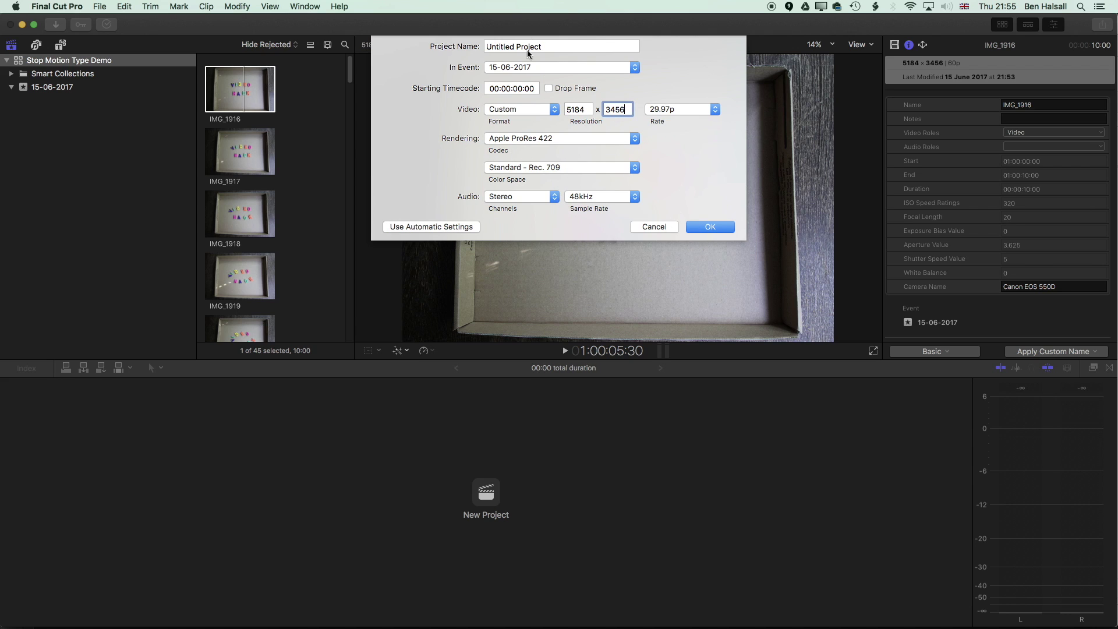
Name the project 'Part 01 Animation' and create it
{"action": "left_click_drag", "start_coordinate": [612, 47], "coordinate": [434, 33]}
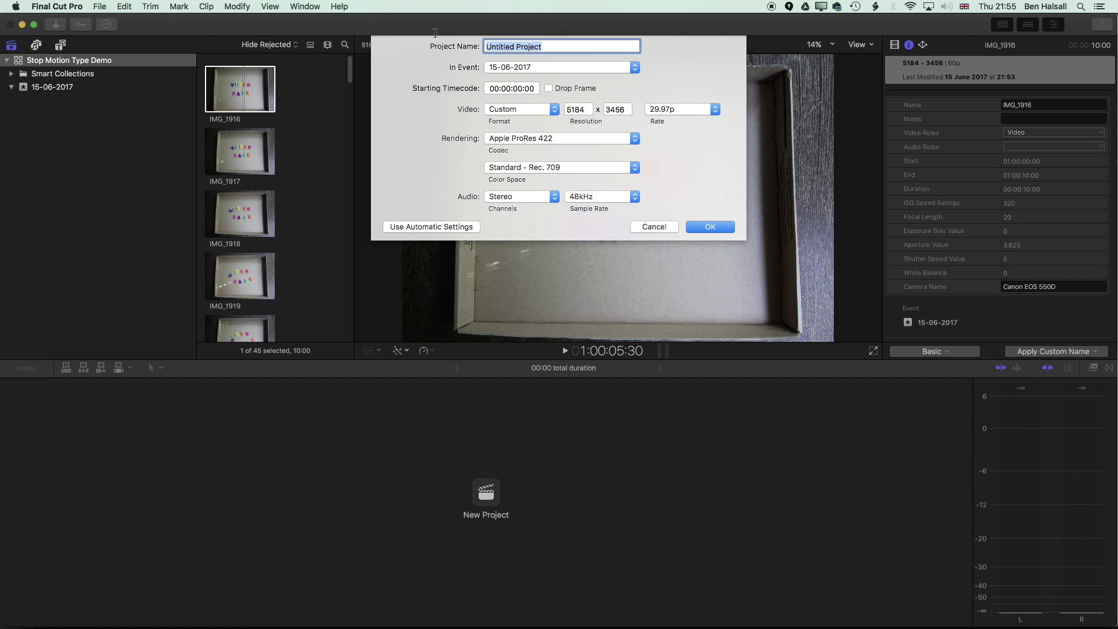
{"action": "type", "text": "Part 01 Animation"}
{"action": "key", "text": "Return"}
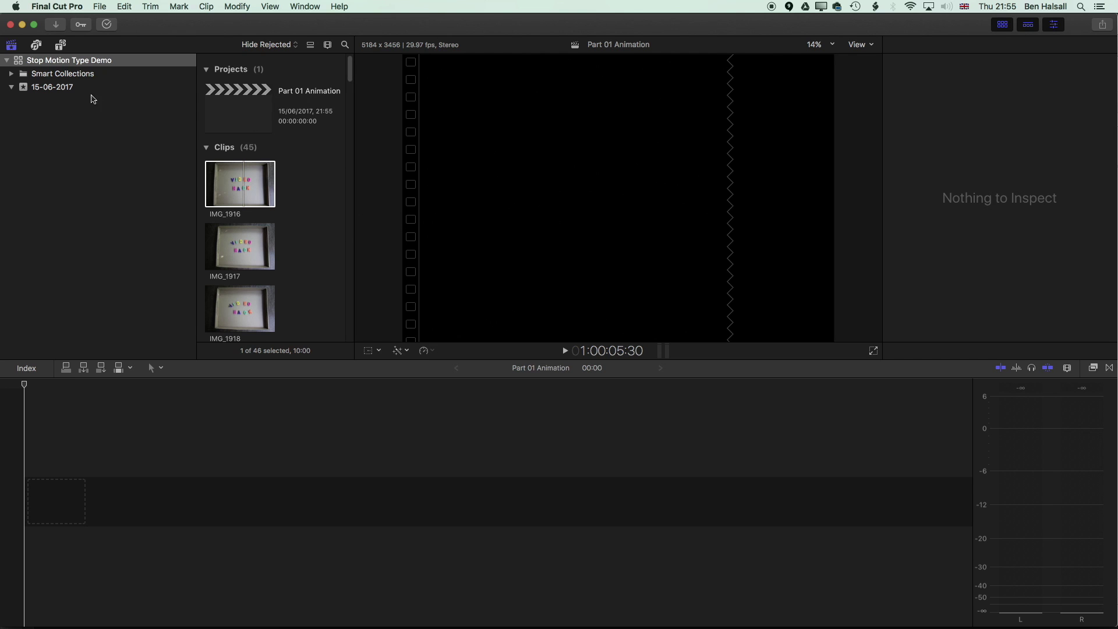
Select photos IMG_1916 through IMG_1960 and drag all 45 into the timeline
{"action": "key", "text": "cmd+1"}
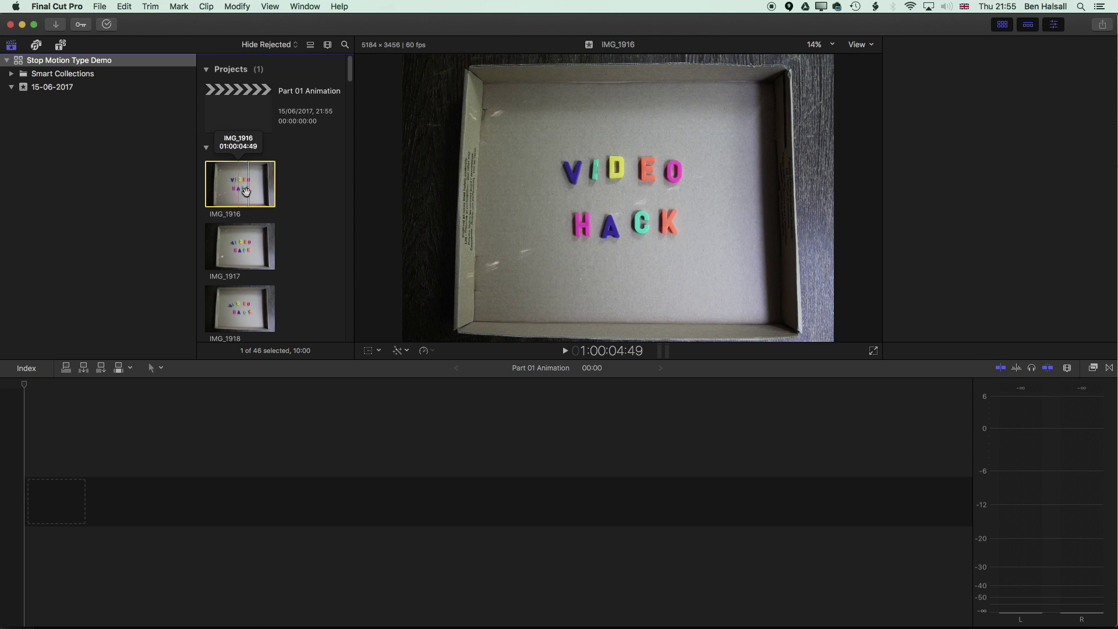
{"action": "key", "text": "cmd+4"}
{"action": "scroll", "coordinate": [250, 195], "scroll_direction": "down", "scroll_amount": 1}
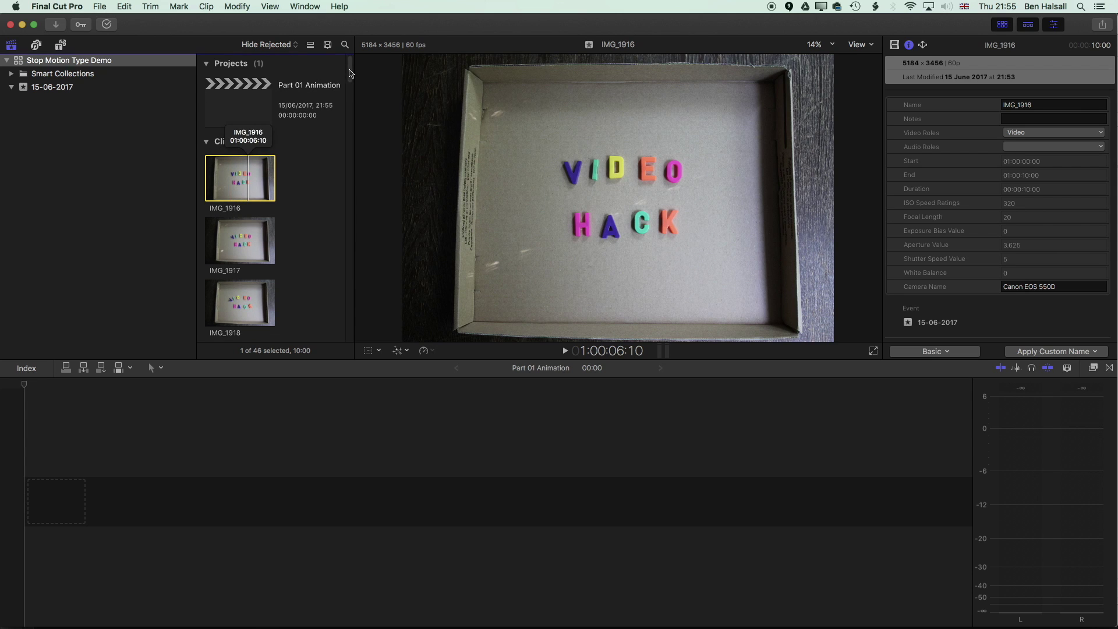
{"action": "left_click_drag", "start_coordinate": [350, 72], "coordinate": [332, 329]}
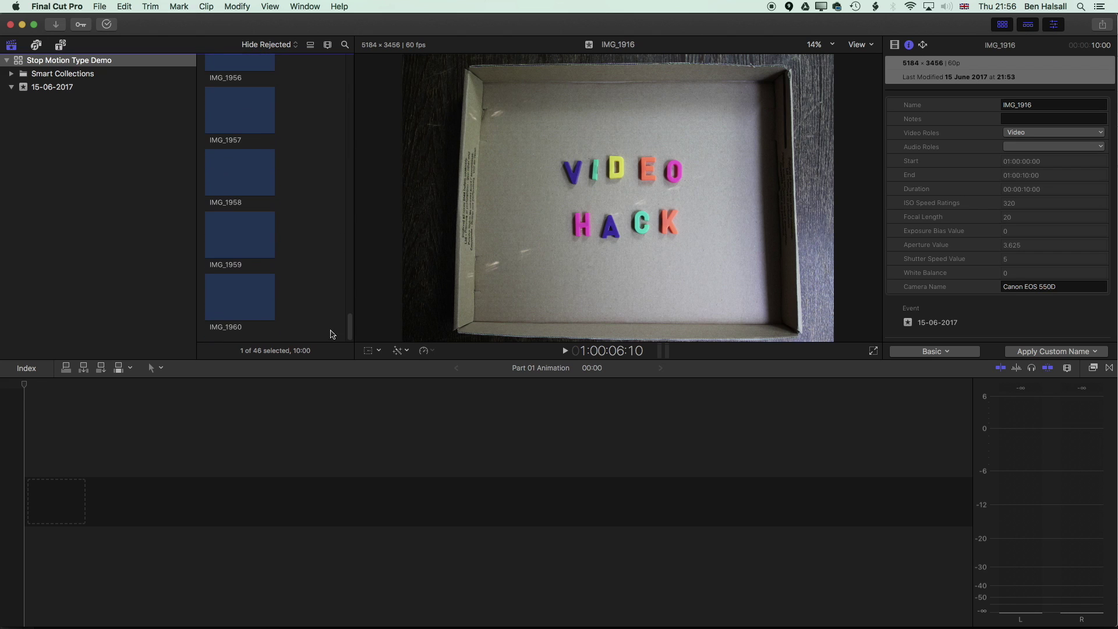
{"action": "left_click", "coordinate": [247, 303], "text": "shift"}
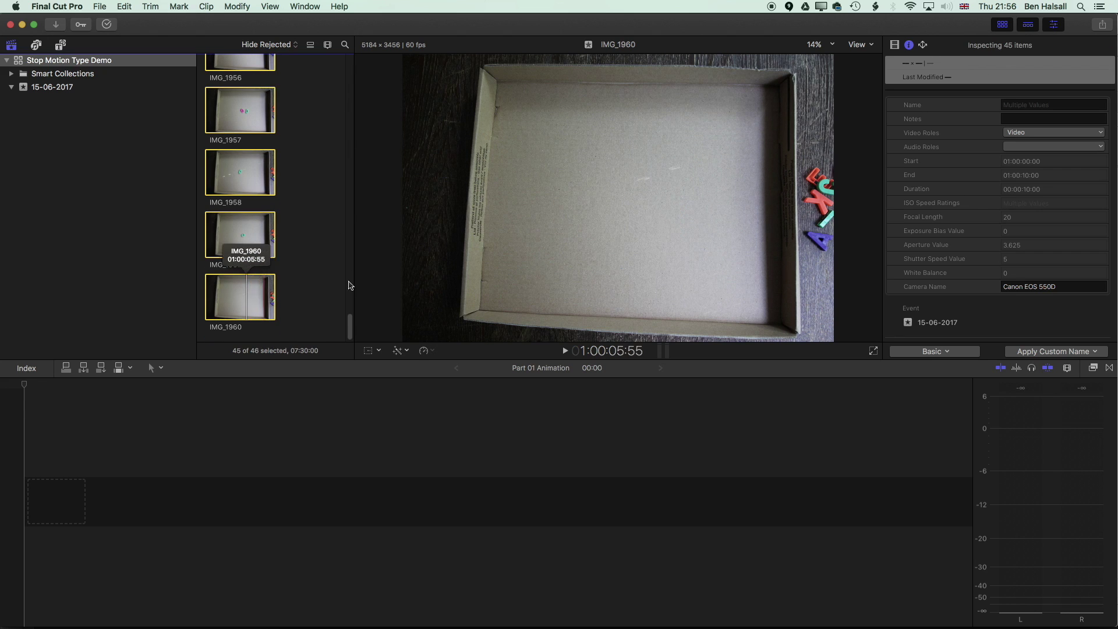
{"action": "scroll", "coordinate": [350, 307], "scroll_direction": "up", "scroll_amount": 3}
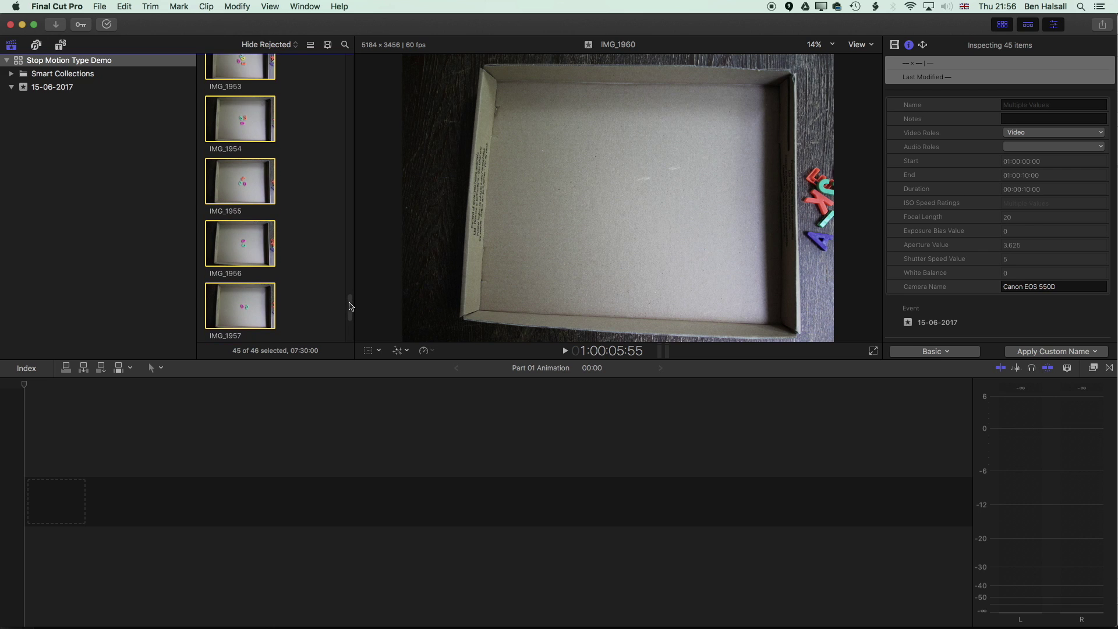
{"action": "scroll", "coordinate": [350, 307], "scroll_direction": "down", "scroll_amount": 3}
{"action": "left_click_drag", "start_coordinate": [234, 278], "coordinate": [94, 461]}
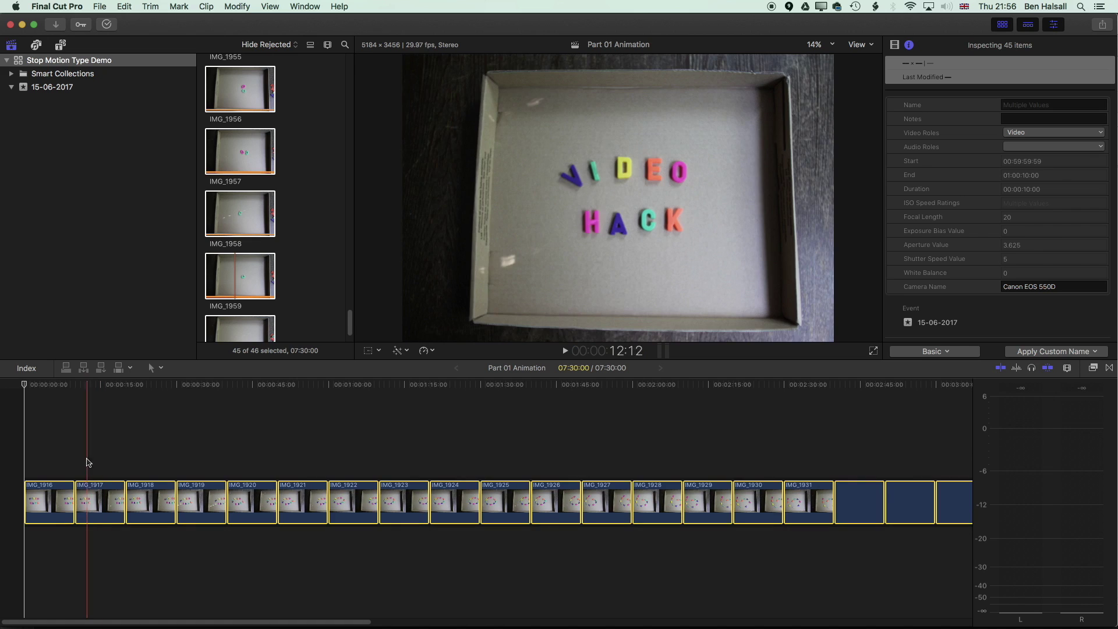
Scrub through the photo sequence, then select every clip in the timeline
{"action": "left_click", "coordinate": [39, 385]}
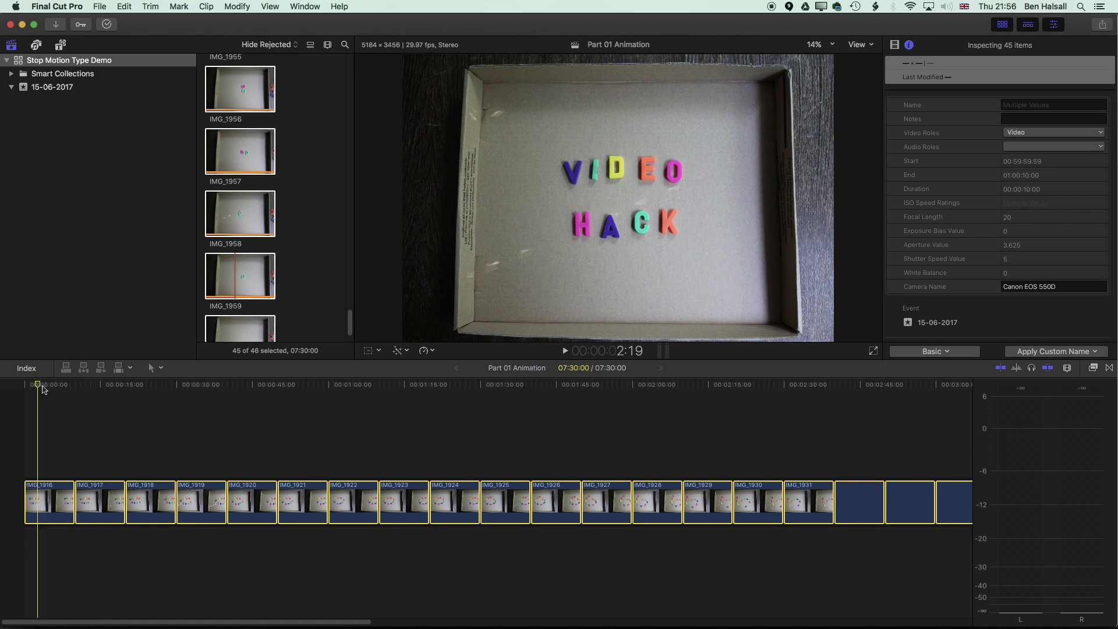
{"action": "left_click_drag", "start_coordinate": [42, 387], "coordinate": [73, 390]}
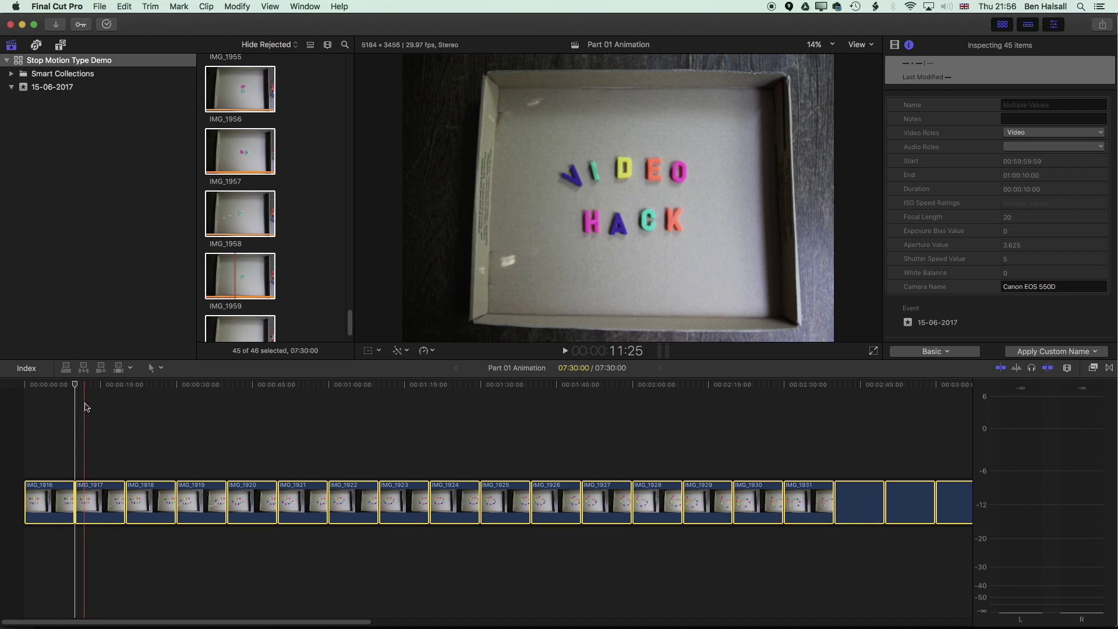
{"action": "left_click", "coordinate": [85, 408]}
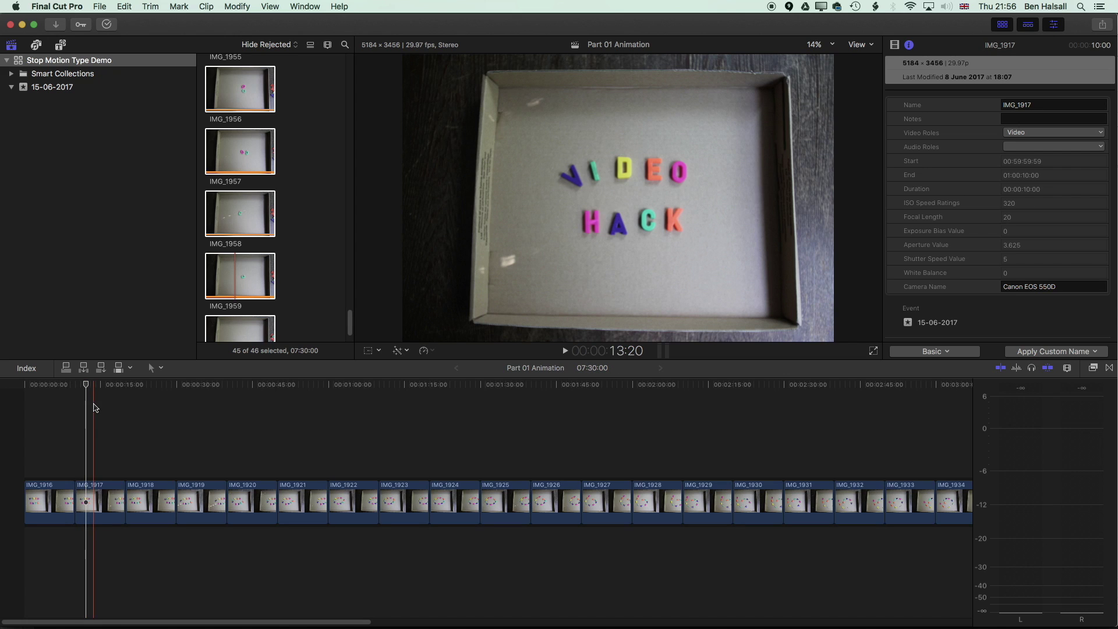
{"action": "key", "text": "super+a"}
{"action": "left_click", "coordinate": [124, 7]}
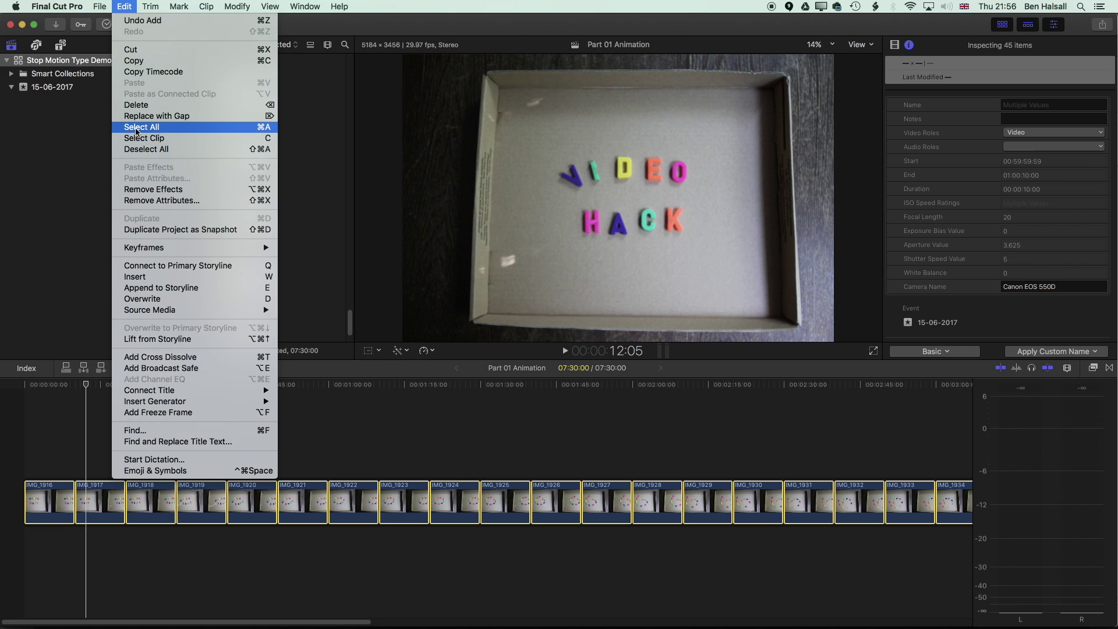
{"action": "left_click", "coordinate": [138, 127]}
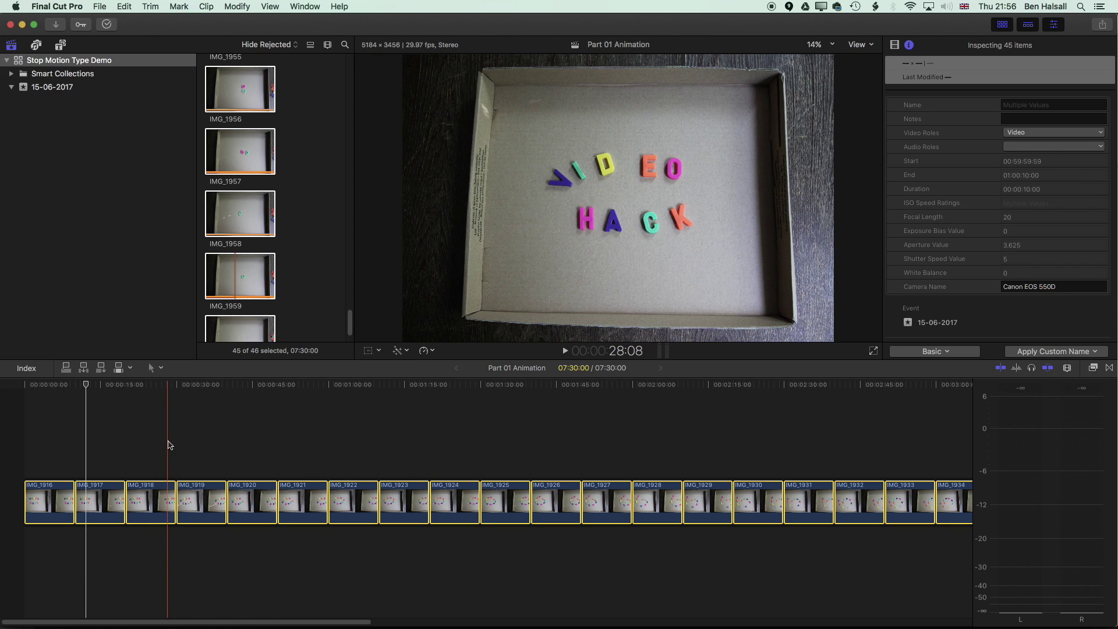
Change the duration of all selected clips to 1 frame
{"action": "key", "text": "ctrl+d"}
{"action": "type", "text": "1"}
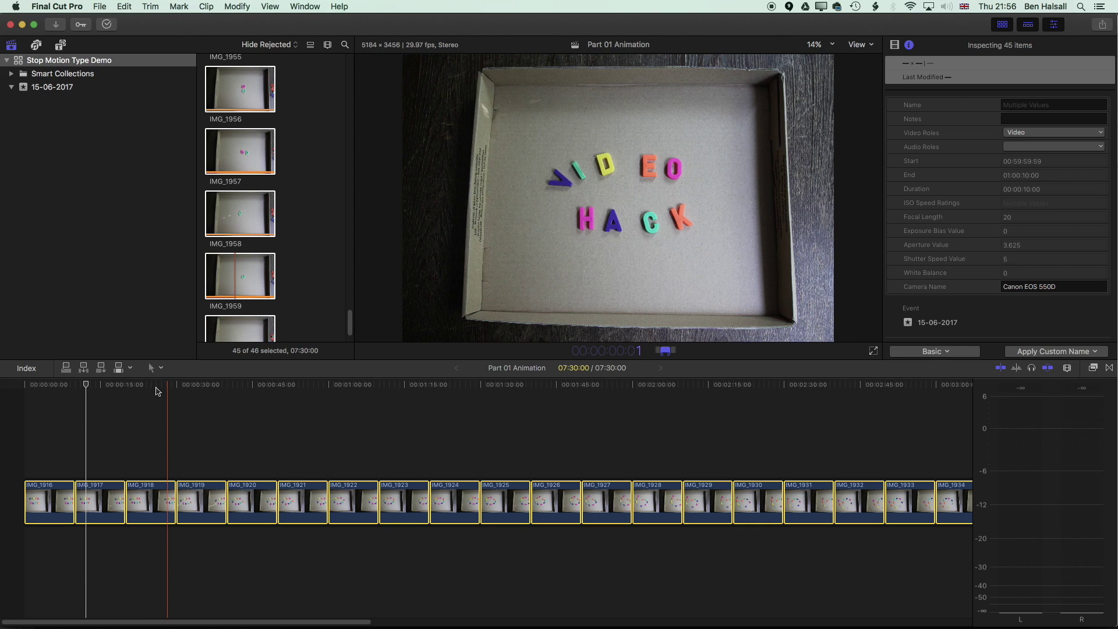
{"action": "key", "text": "Return"}
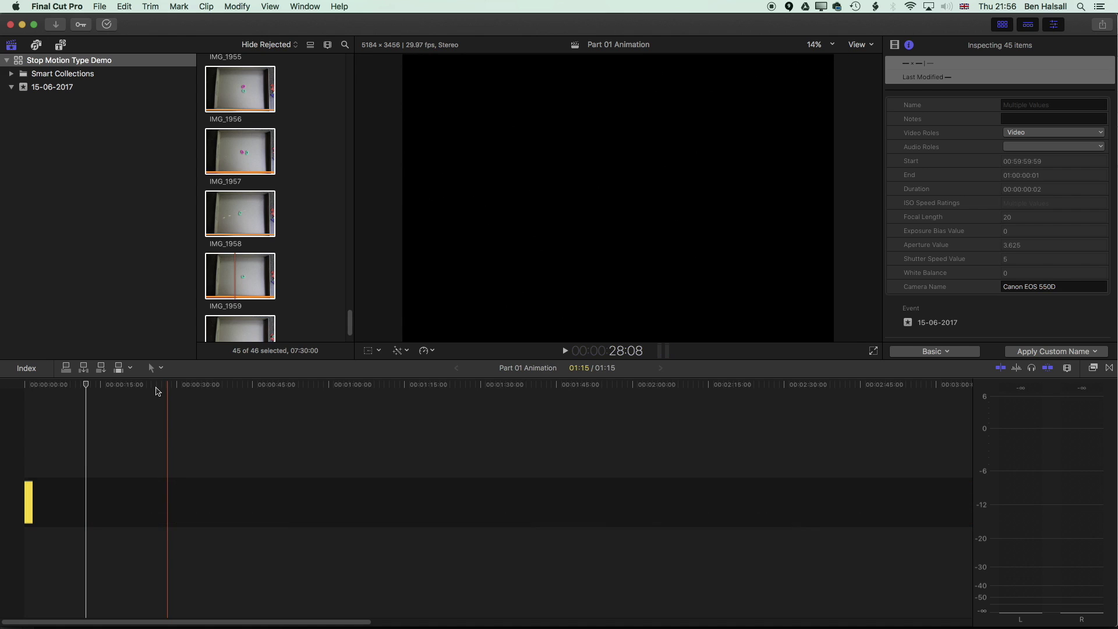
Fit the 01:15 sequence in the timeline and play the animation from the start
{"action": "key", "text": "shift+z"}
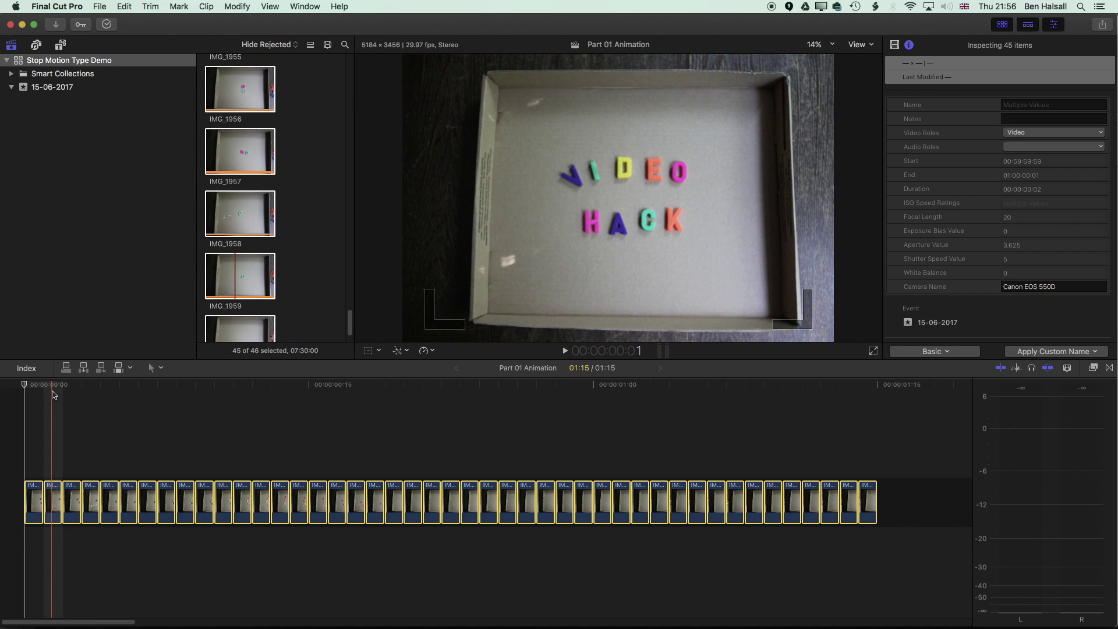
{"action": "left_click", "coordinate": [878, 386]}
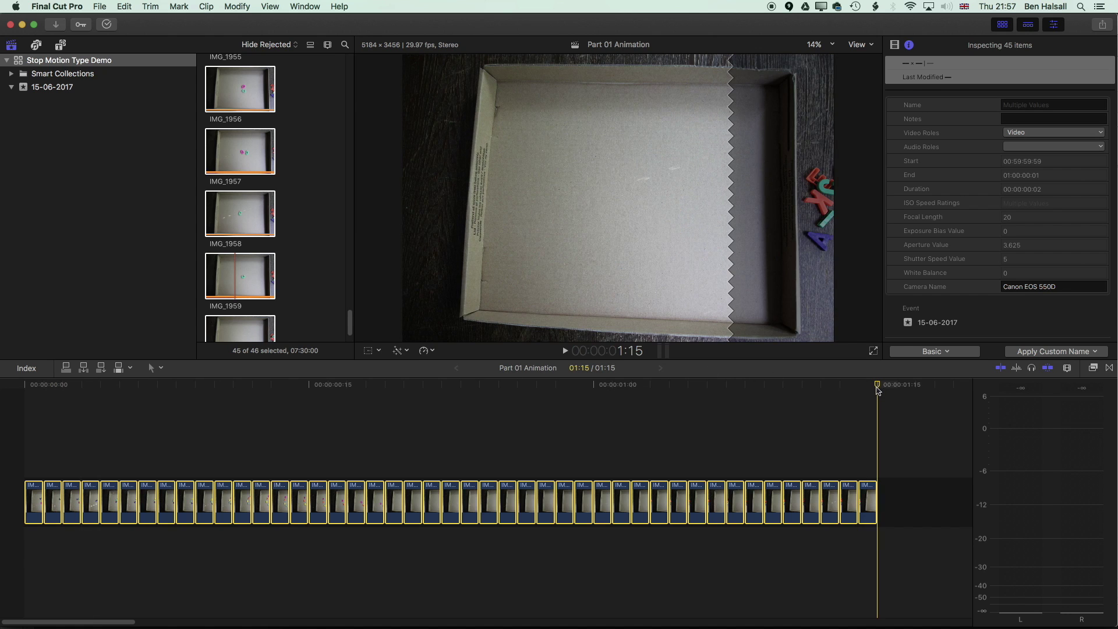
{"action": "left_click_drag", "start_coordinate": [877, 390], "coordinate": [5, 401]}
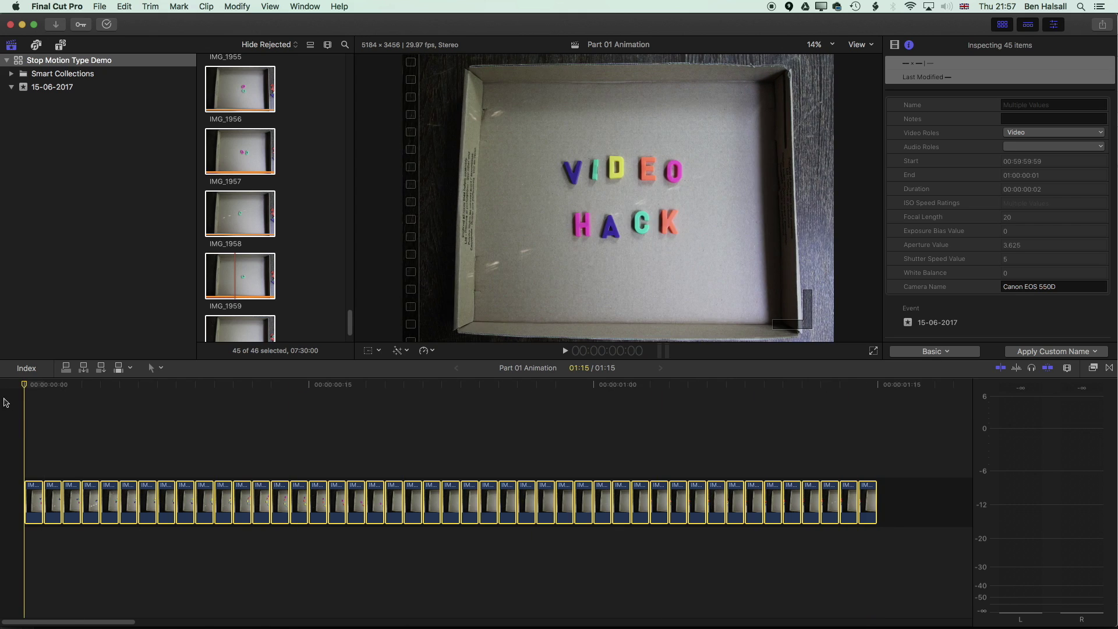
{"action": "key", "text": "space"}
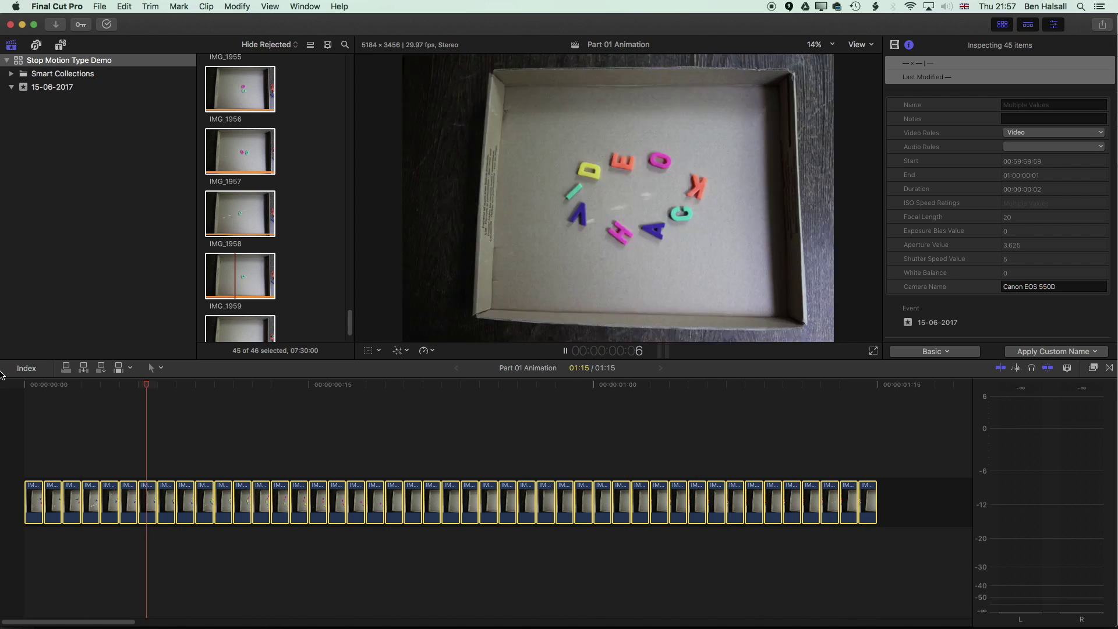
{"action": "key", "text": "space"}
{"action": "key", "text": "Home"}
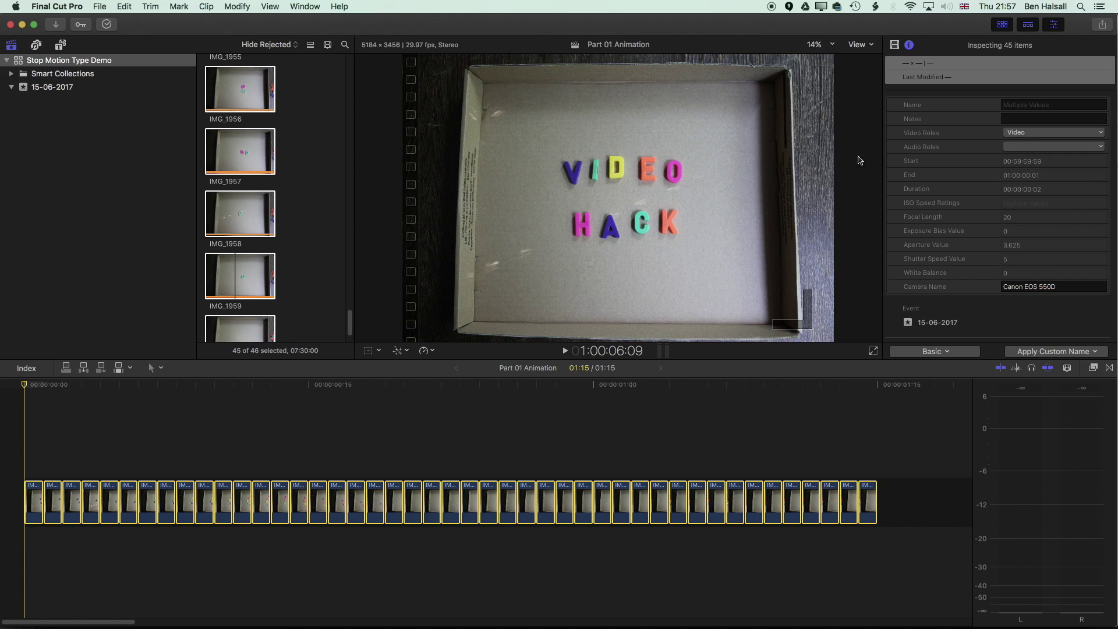
Export a master file saved as 'Part 01 Animation Export' in the Stop Motion Type folder
{"action": "left_click", "coordinate": [1102, 25]}
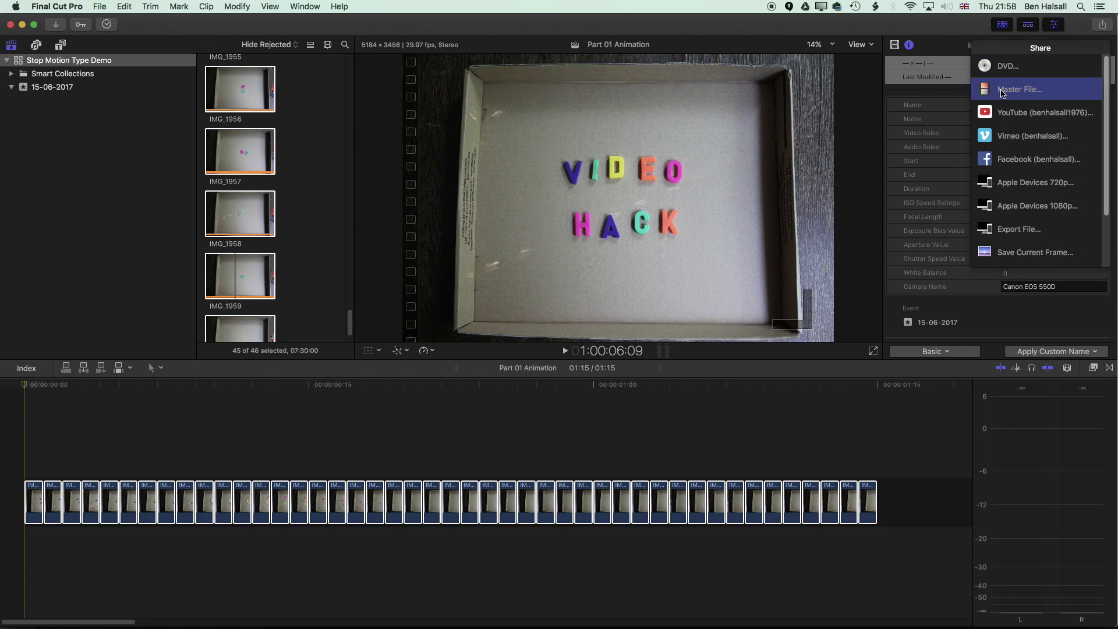
{"action": "left_click", "coordinate": [1001, 93]}
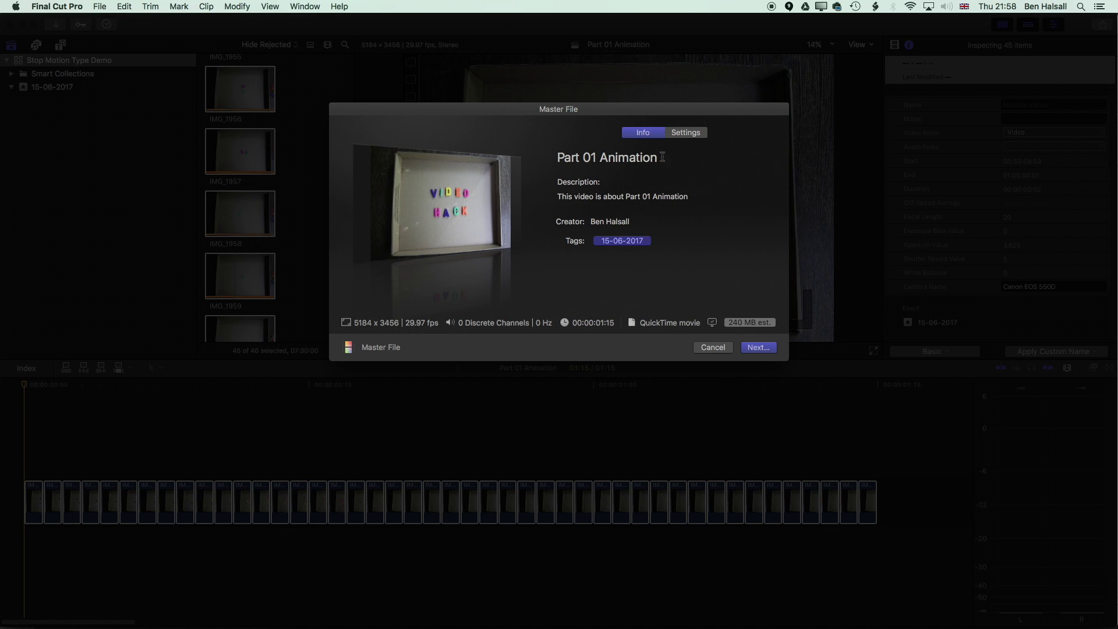
{"action": "left_click", "coordinate": [692, 131]}
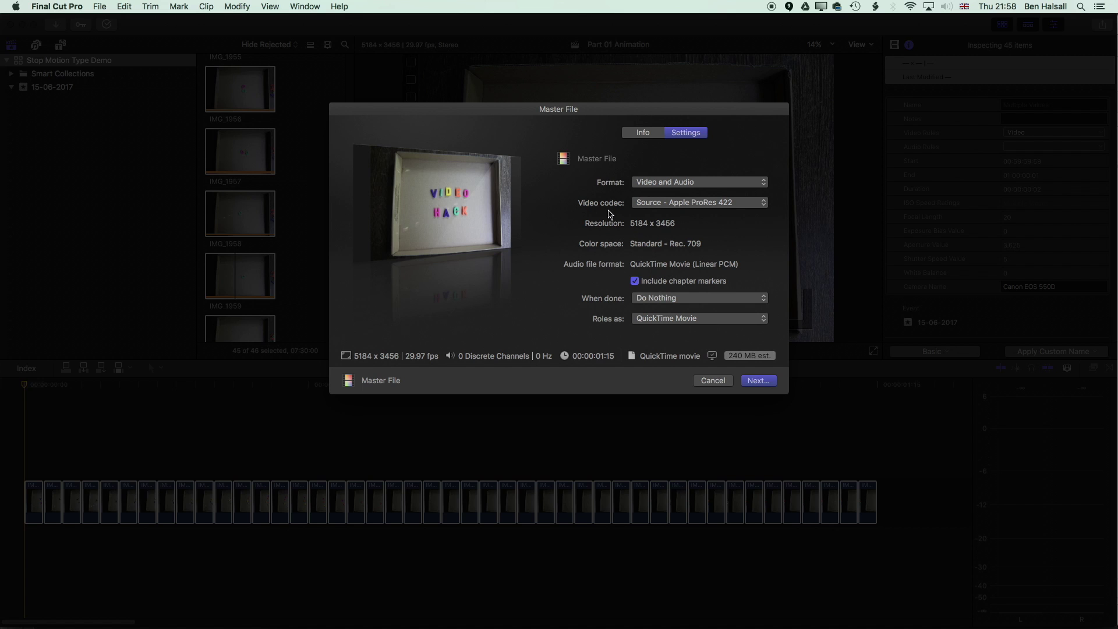
{"action": "left_click", "coordinate": [758, 381]}
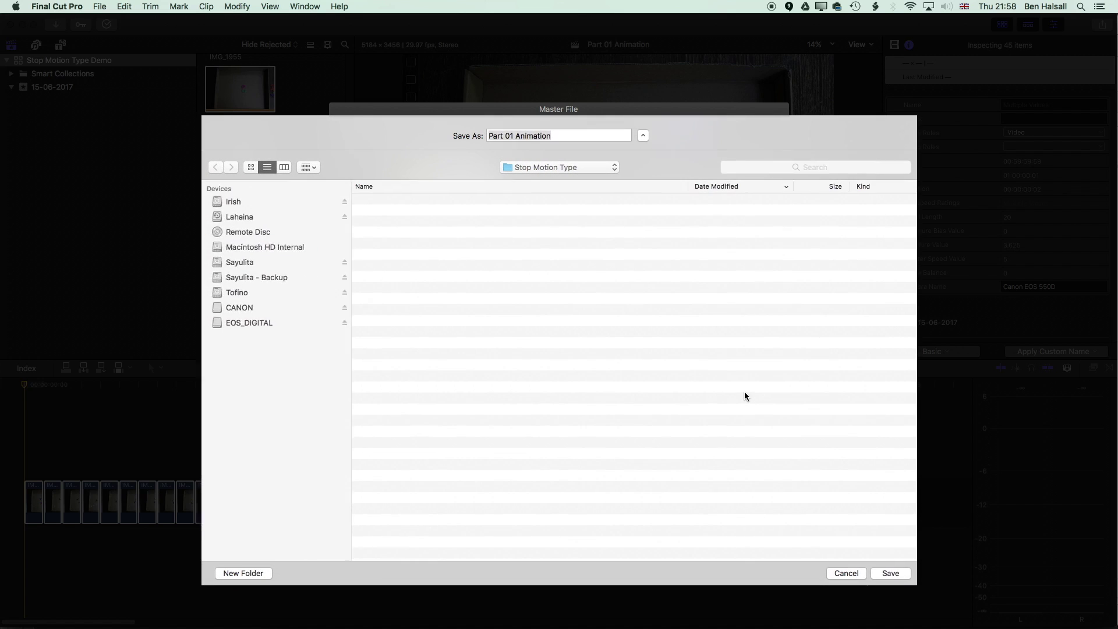
{"action": "left_click", "coordinate": [561, 132]}
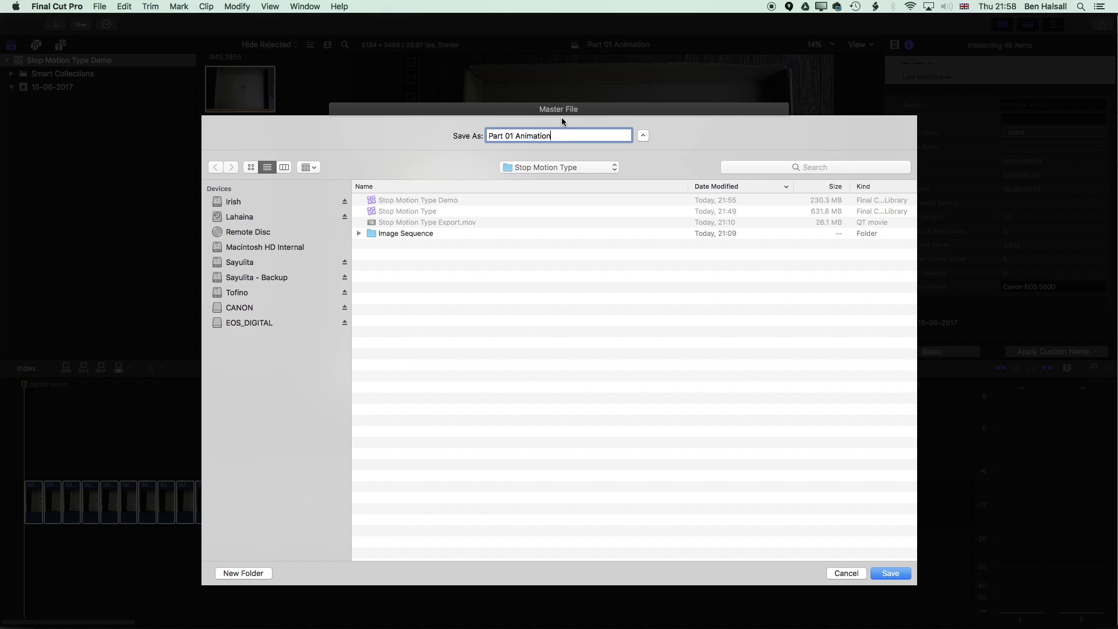
{"action": "type", "text": "Export"}
{"action": "key", "text": "Return"}
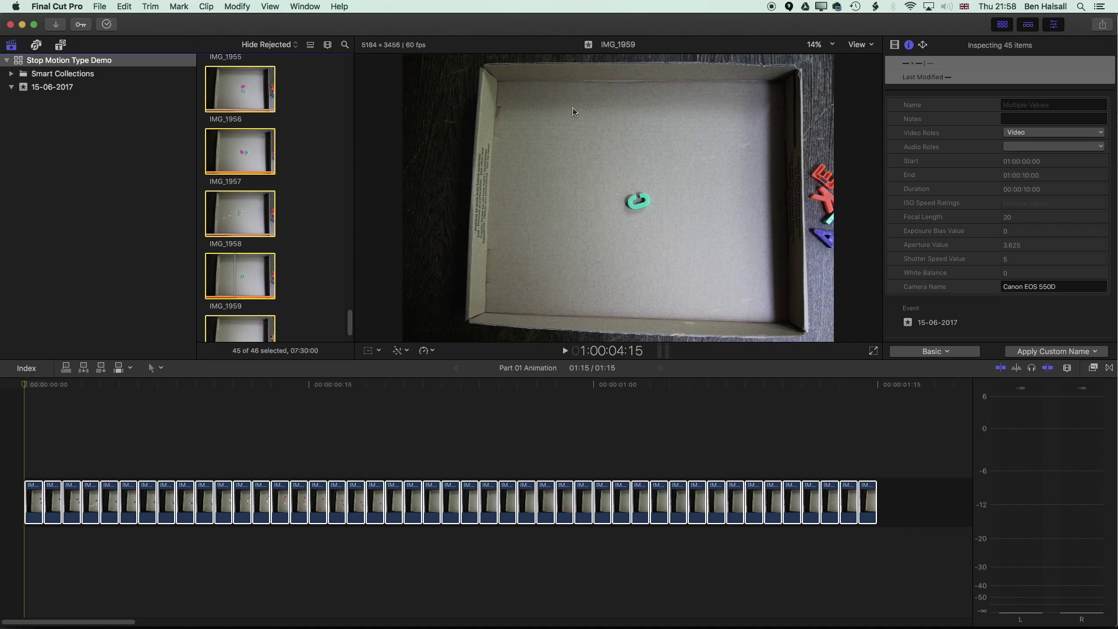
Create a 1080p HD project named 'Part 02 Animation' at 29.97p
{"action": "left_click", "coordinate": [100, 6]}
{"action": "mouse_move", "coordinate": [108, 20]}
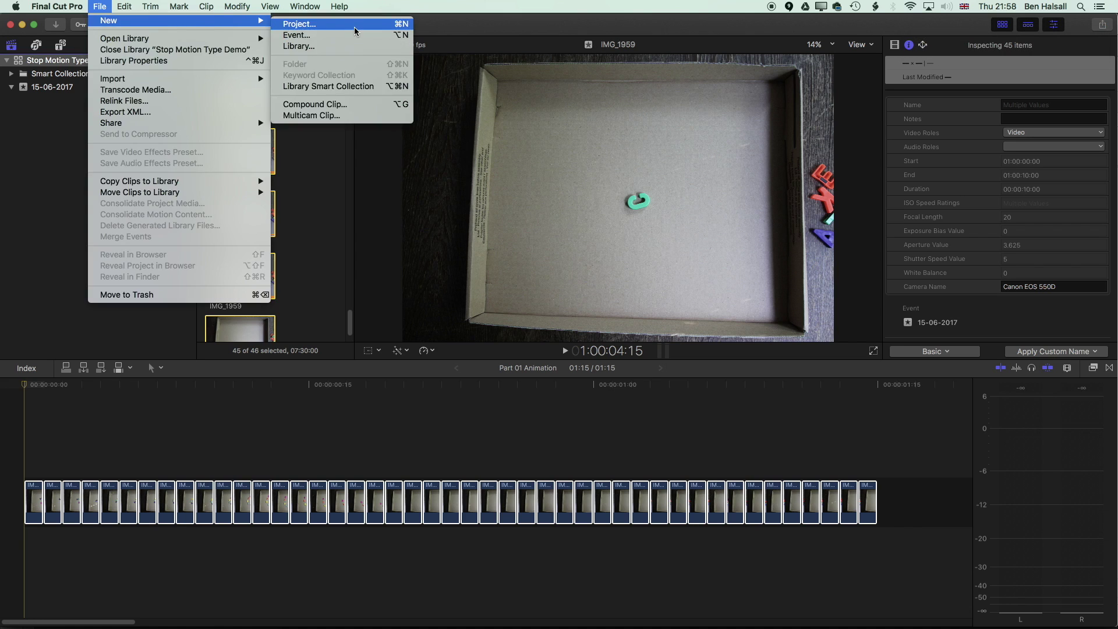
{"action": "key", "text": "Return"}
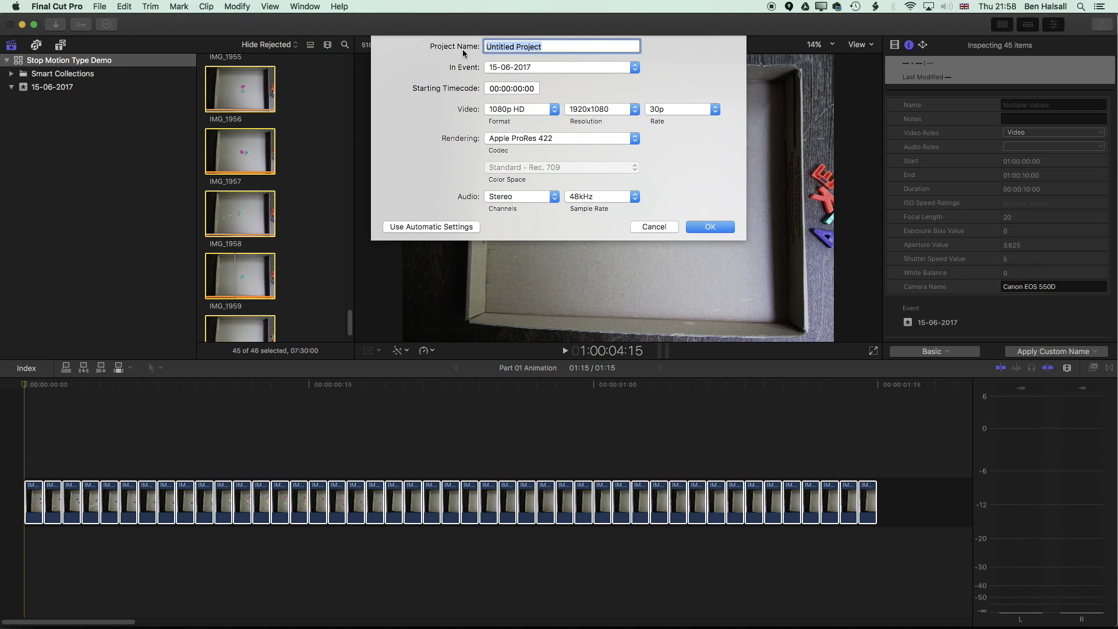
{"action": "type", "text": "Part 02 Animation"}
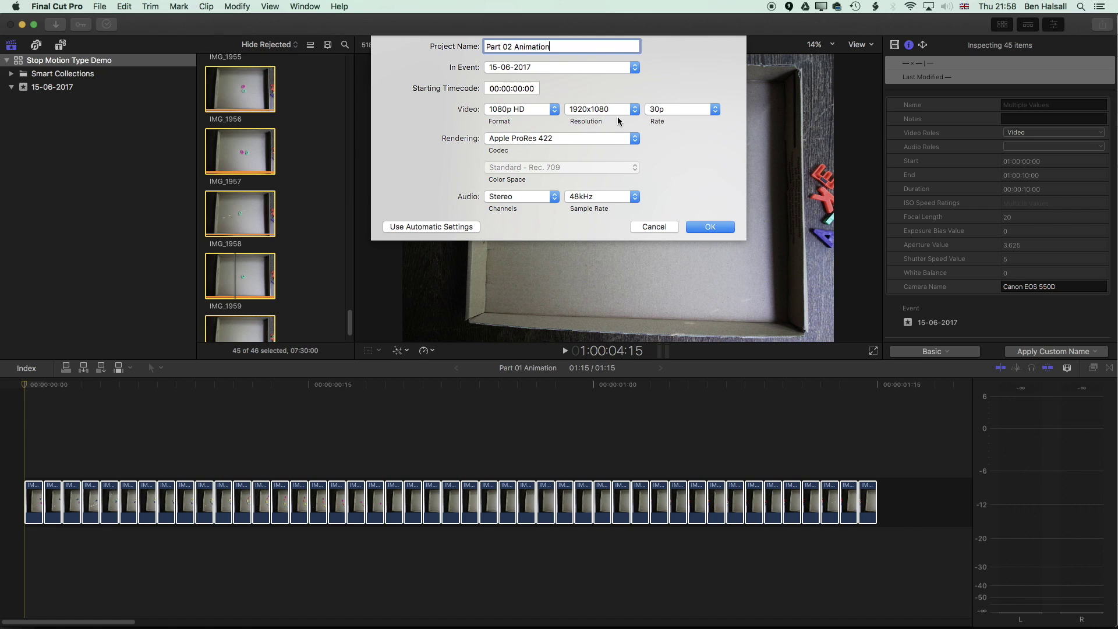
{"action": "left_click", "coordinate": [666, 110]}
{"action": "left_click", "coordinate": [679, 103]}
{"action": "left_click", "coordinate": [715, 229]}
Quick Look Part 01 Animation Export.mov in Finder, then drag it into the timeline start
{"action": "key", "text": "super+Tab"}
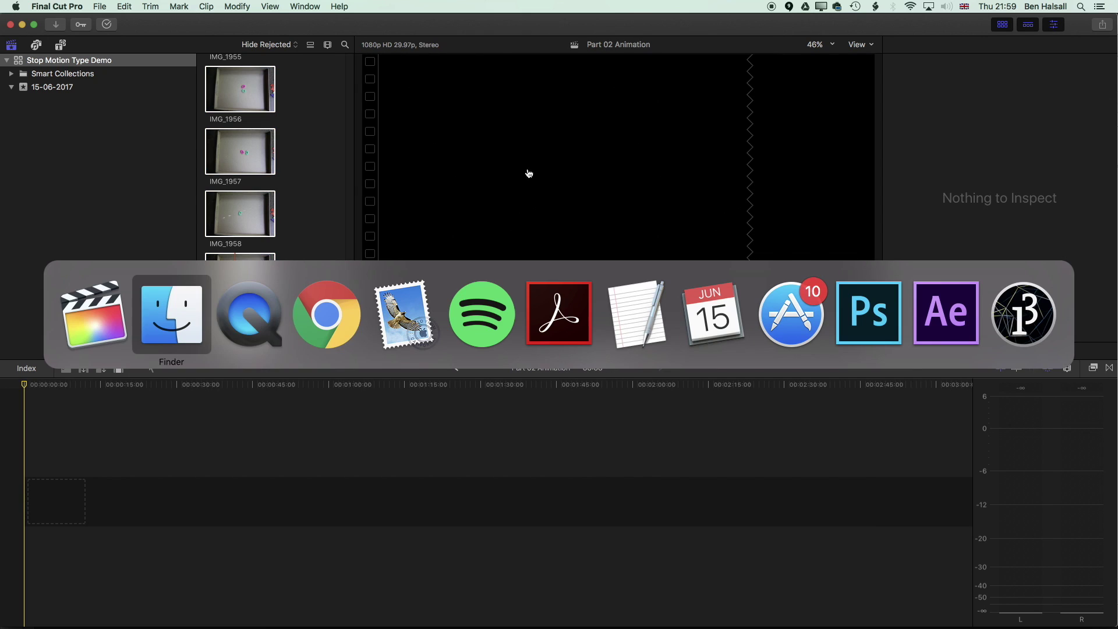
{"action": "left_click", "coordinate": [181, 318]}
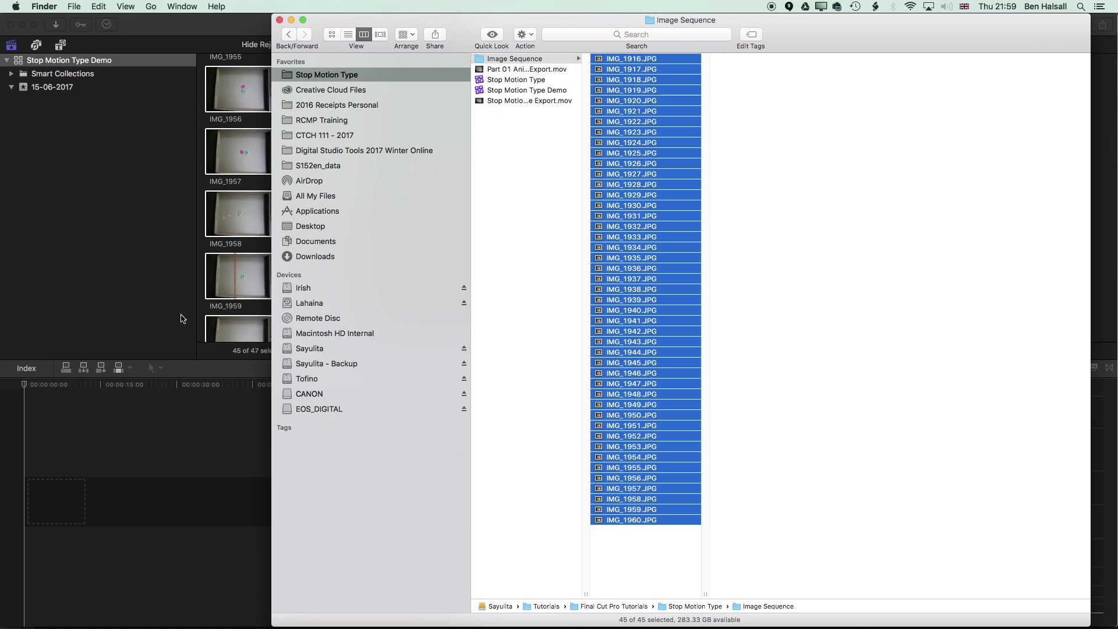
{"action": "left_click", "coordinate": [533, 70]}
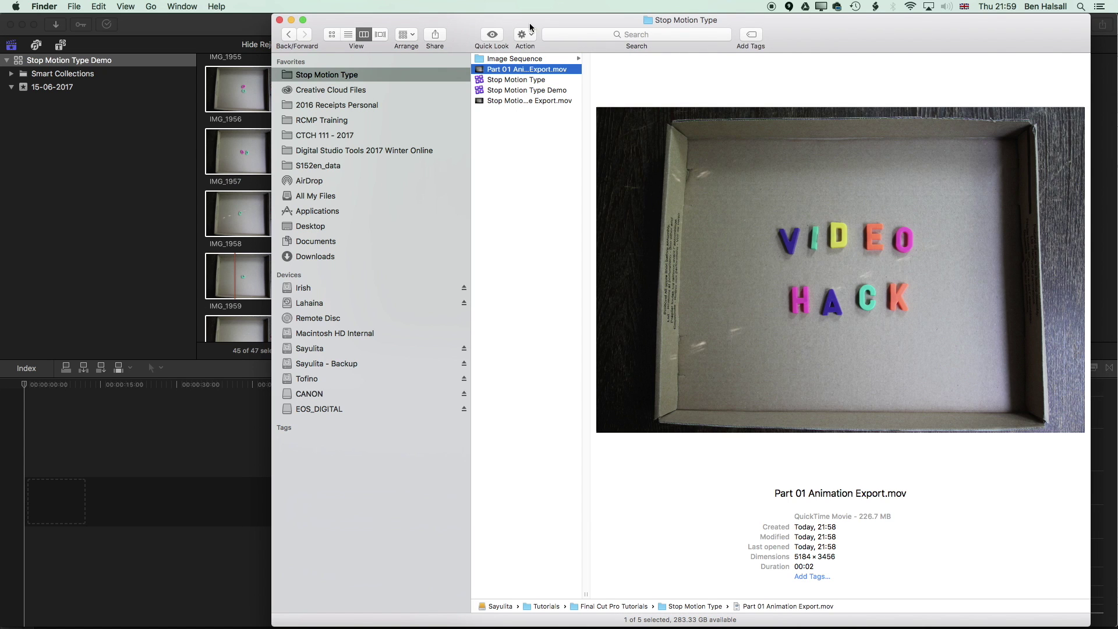
{"action": "key", "text": "space"}
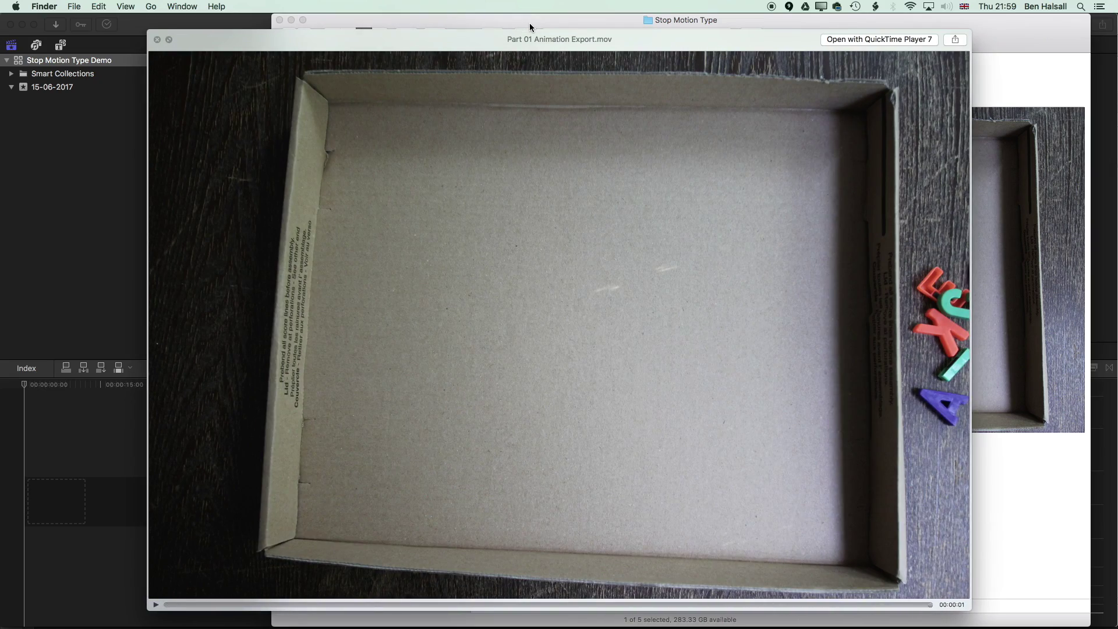
{"action": "key", "text": "space"}
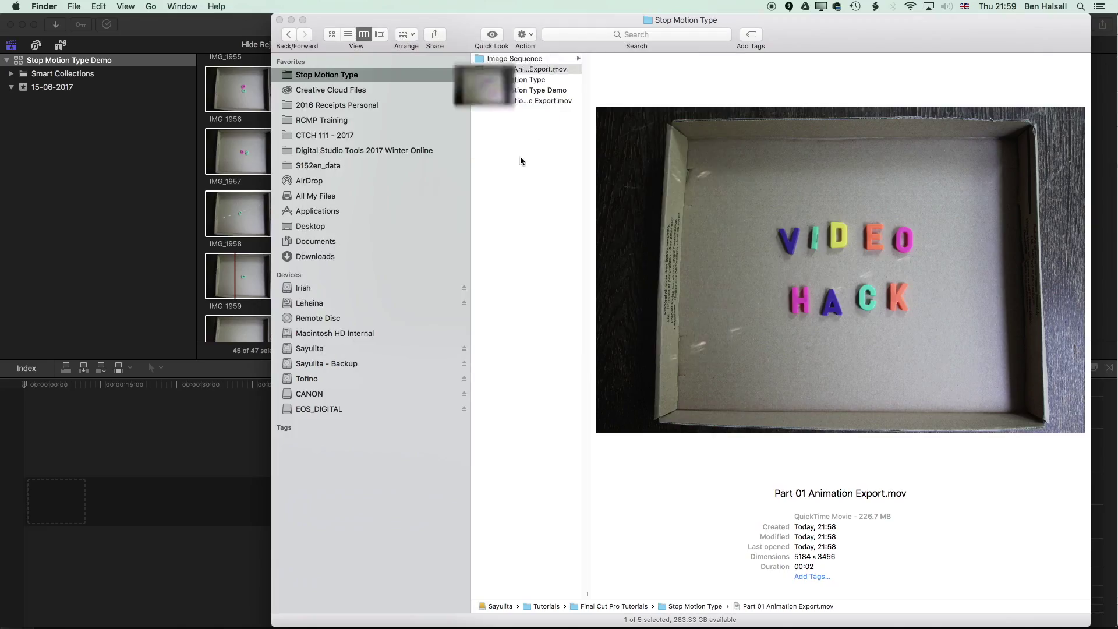
{"action": "left_click_drag", "start_coordinate": [502, 70], "coordinate": [80, 499]}
Fit and play the clip, then set its Spatial Conform Type to None
{"action": "left_click", "coordinate": [87, 453]}
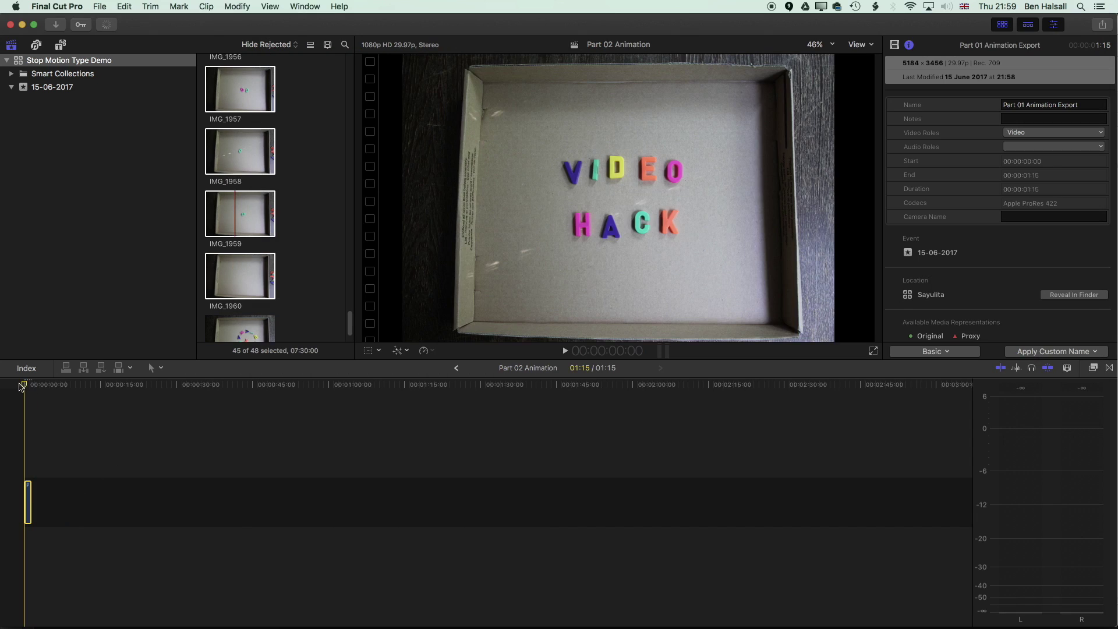
{"action": "key", "text": "shift+z"}
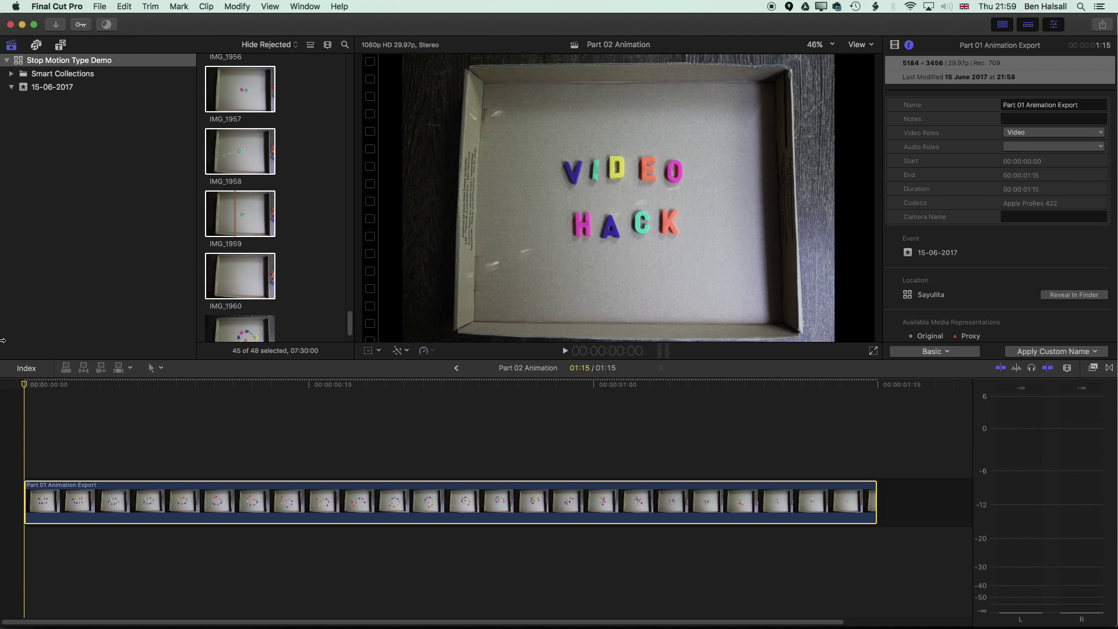
{"action": "key", "text": "space"}
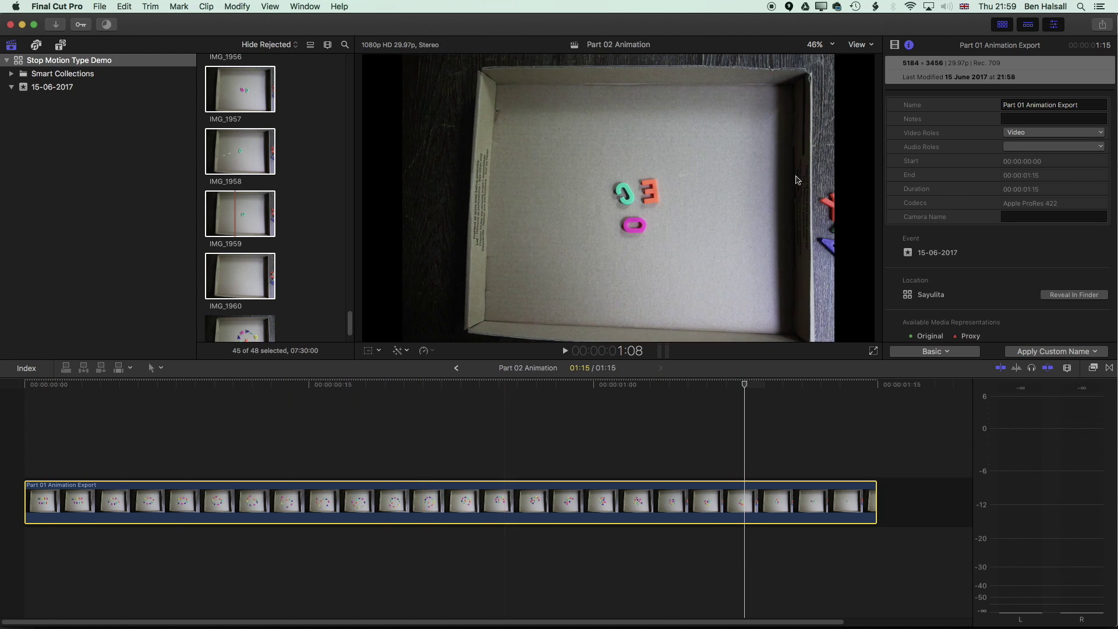
{"action": "left_click", "coordinate": [894, 45]}
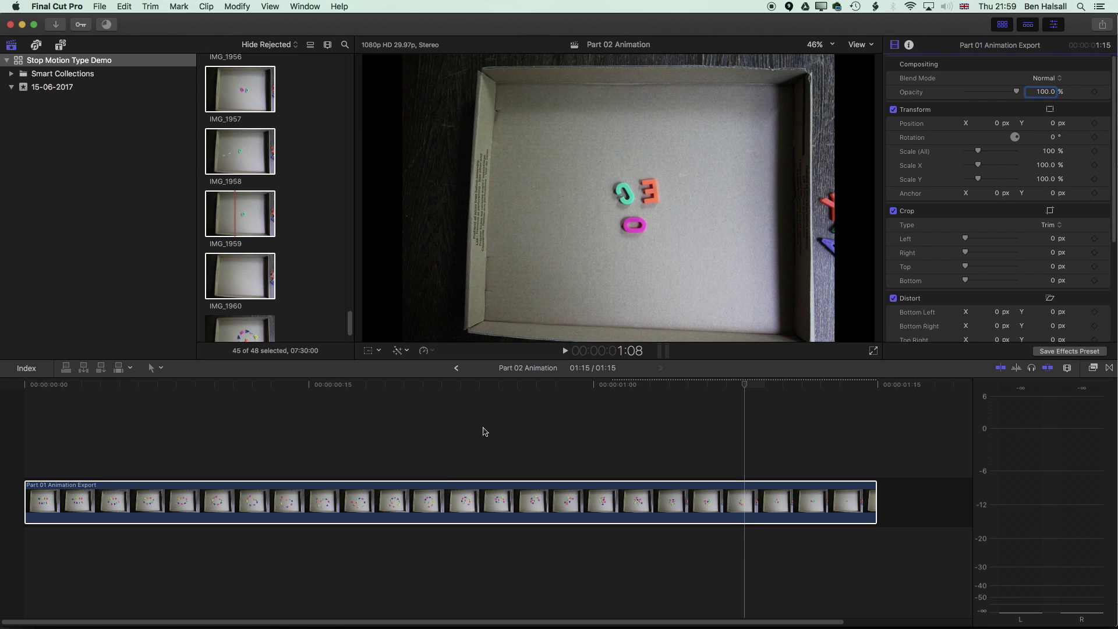
{"action": "left_click", "coordinate": [438, 502]}
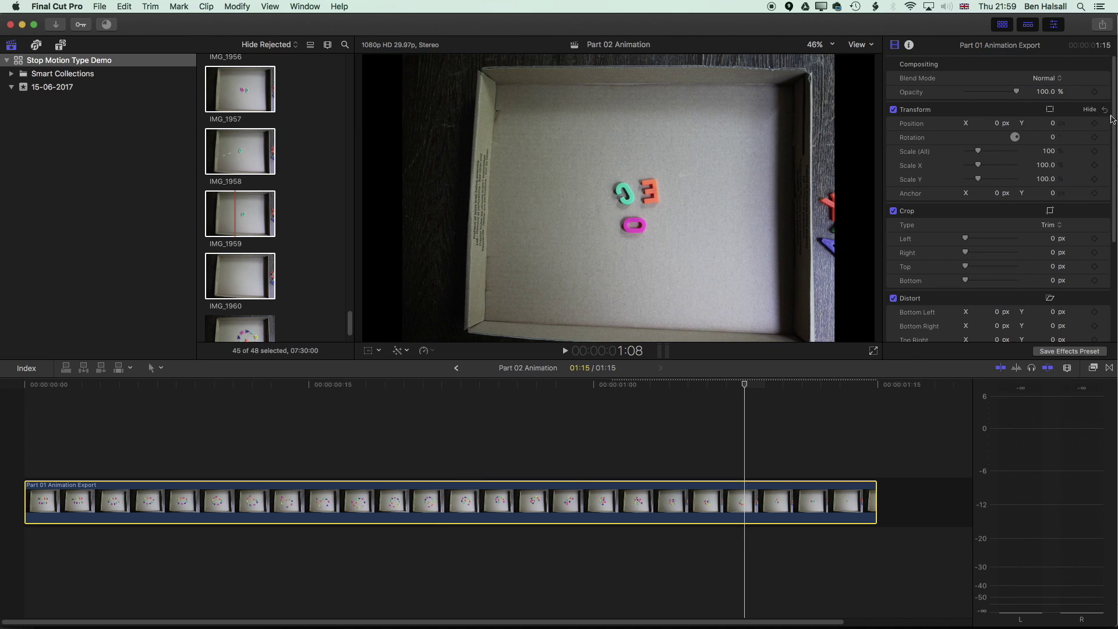
{"action": "scroll", "coordinate": [1113, 120], "scroll_direction": "down", "scroll_amount": 5}
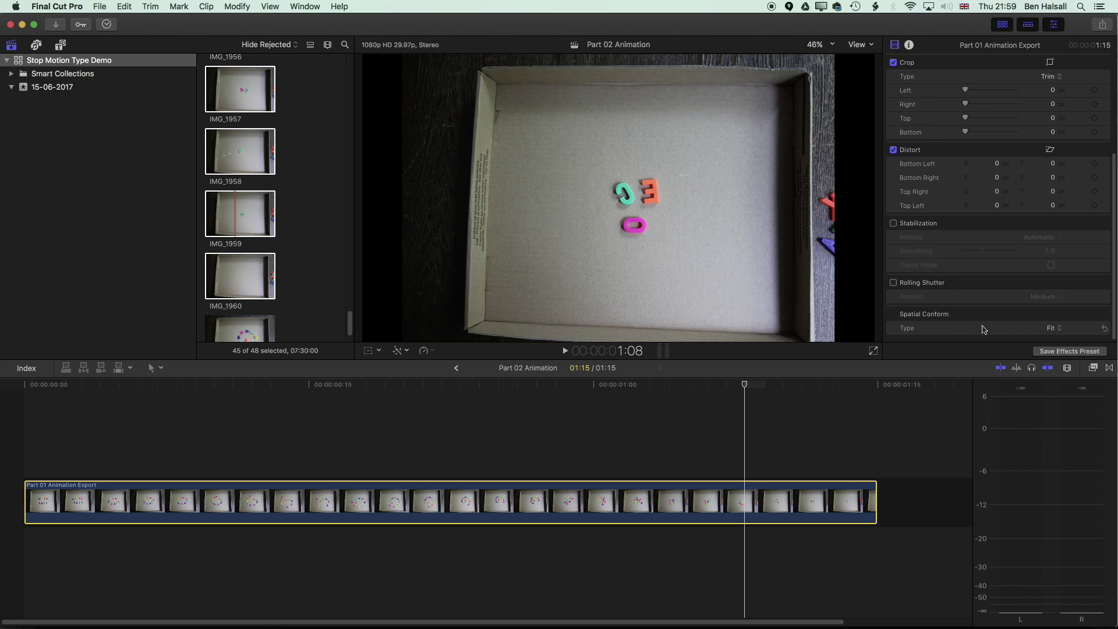
{"action": "left_click", "coordinate": [1059, 329]}
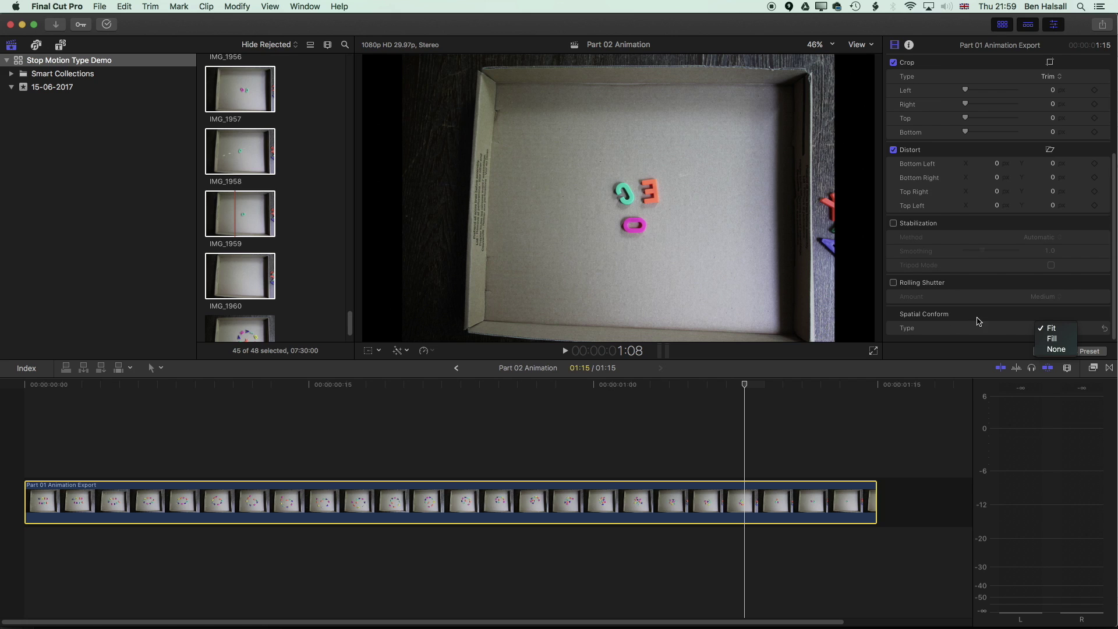
{"action": "left_click", "coordinate": [1056, 349]}
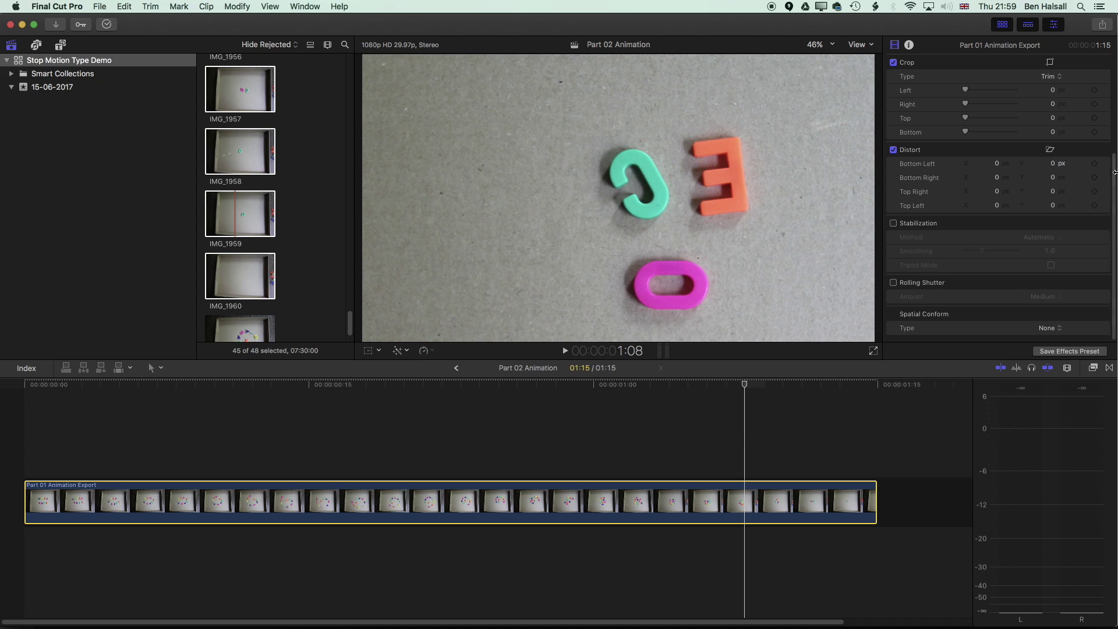
Scale the clip down to 46% so VIDEO HACK fills the frame
{"action": "left_click_drag", "start_coordinate": [1114, 175], "coordinate": [1115, 68]}
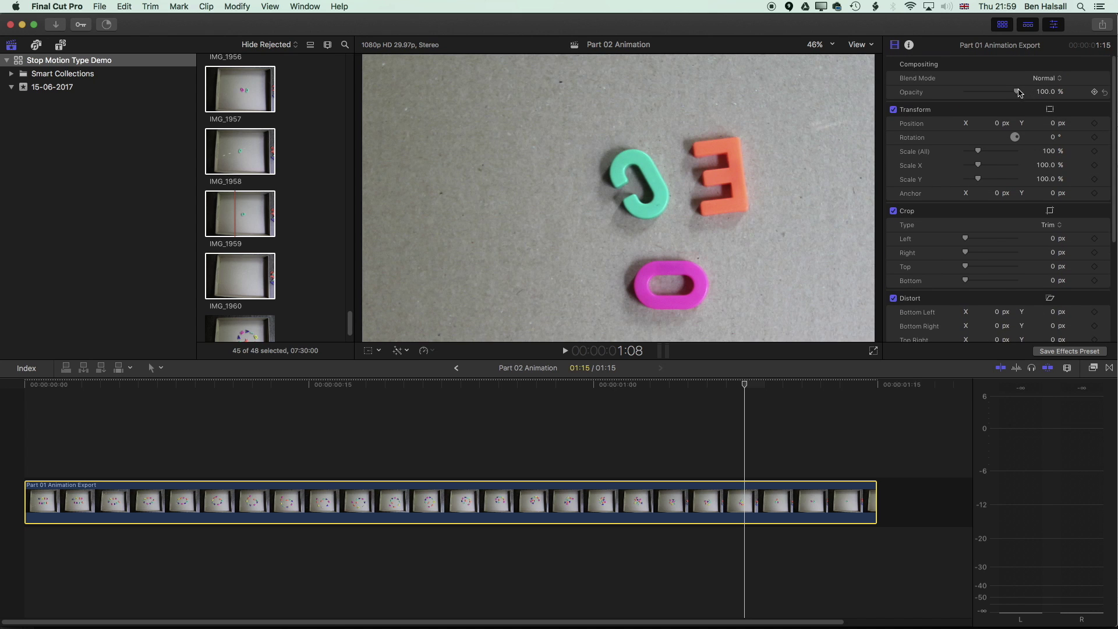
{"action": "mouse_move", "coordinate": [1017, 94]}
{"action": "left_mouse_down"}
{"action": "mouse_move", "coordinate": [1004, 94]}
{"action": "mouse_move", "coordinate": [1020, 94]}
{"action": "left_mouse_up"}
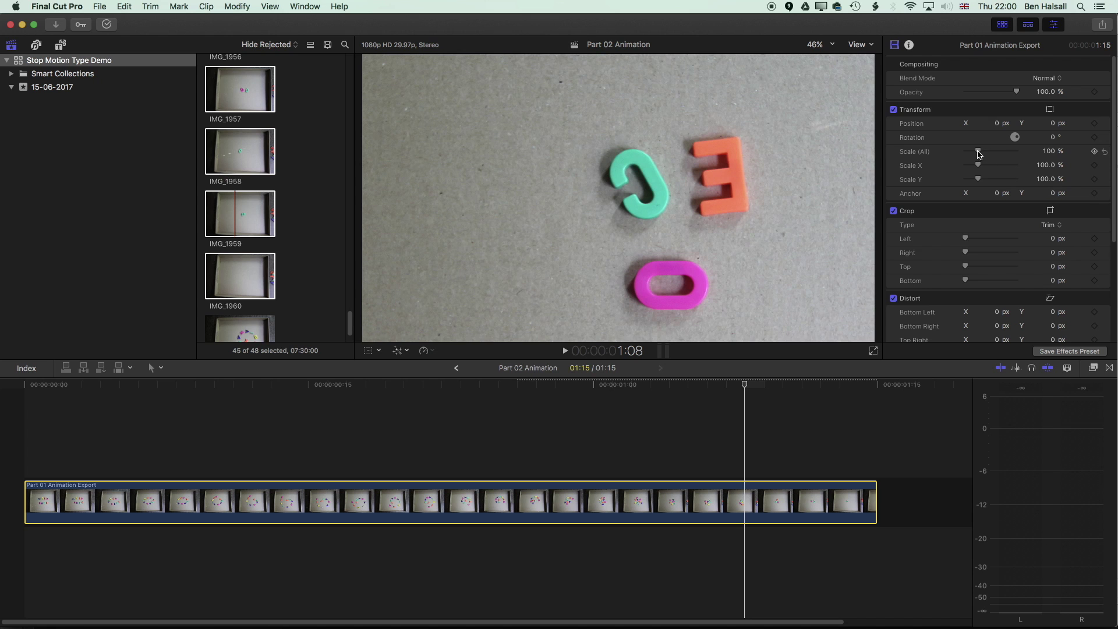
{"action": "left_click_drag", "start_coordinate": [978, 152], "coordinate": [973, 153]}
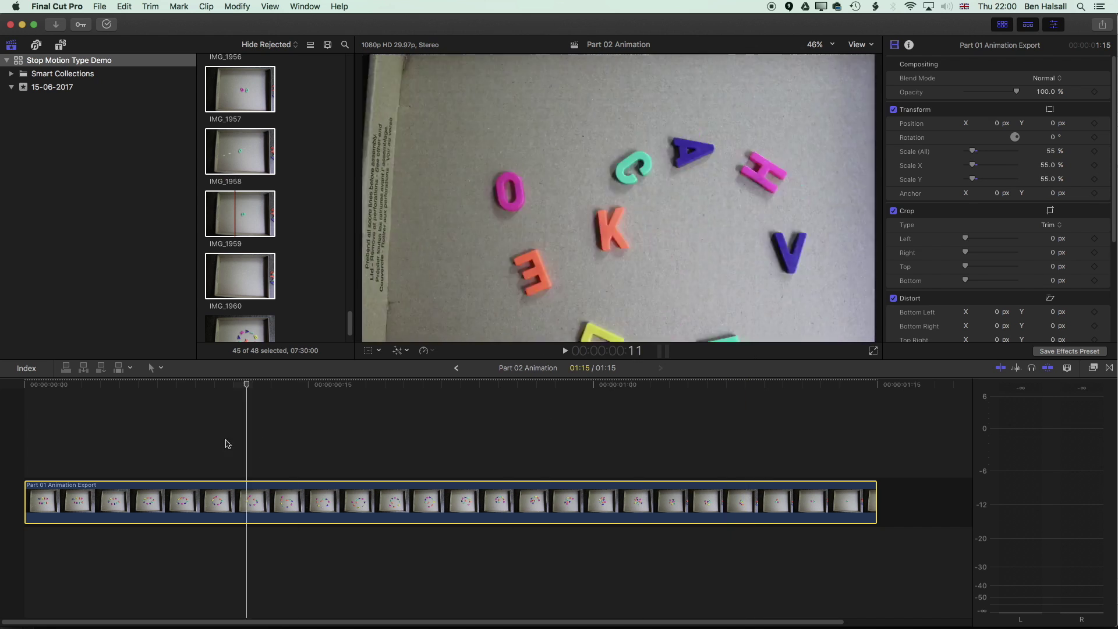
{"action": "left_click", "coordinate": [16, 438]}
{"action": "left_click_drag", "start_coordinate": [975, 154], "coordinate": [974, 152]}
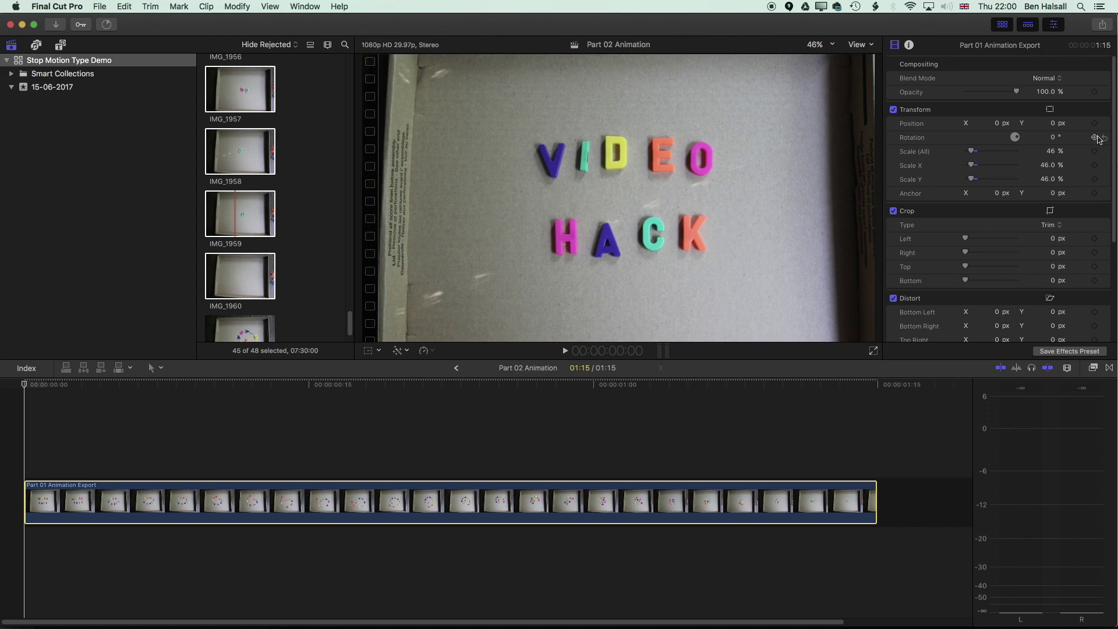
Enable stabilization on the Part 01 Animation Export clip, preview it, and raise translation smoothing to 4.5
{"action": "scroll", "coordinate": [1099, 140], "scroll_direction": "down", "scroll_amount": 5}
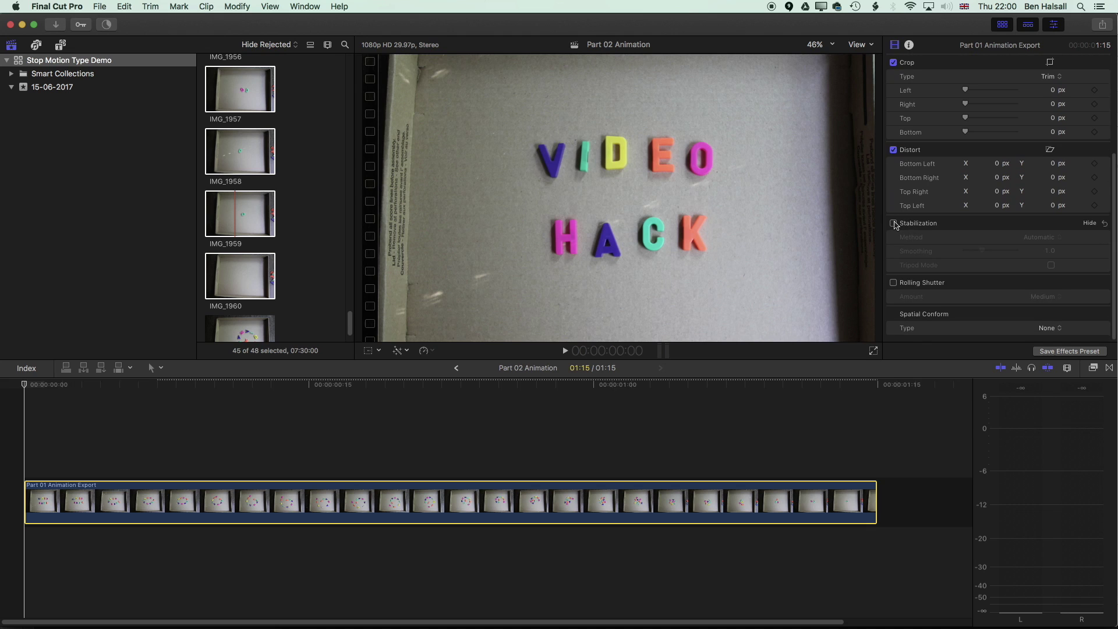
{"action": "left_click", "coordinate": [893, 223]}
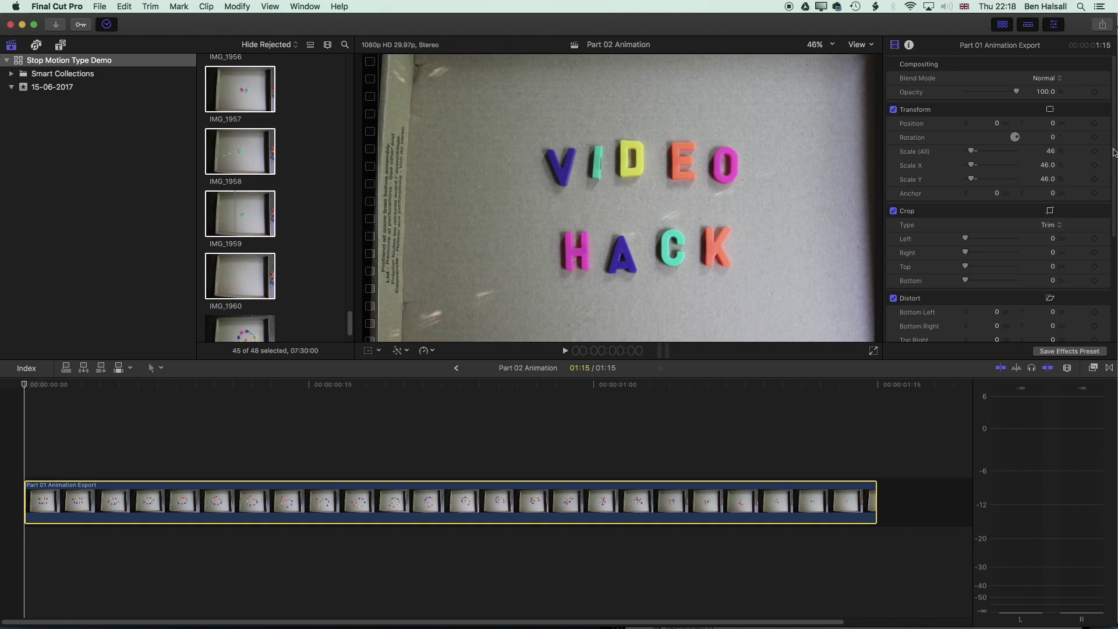
{"action": "scroll", "coordinate": [961, 270], "scroll_direction": "down", "scroll_amount": 5}
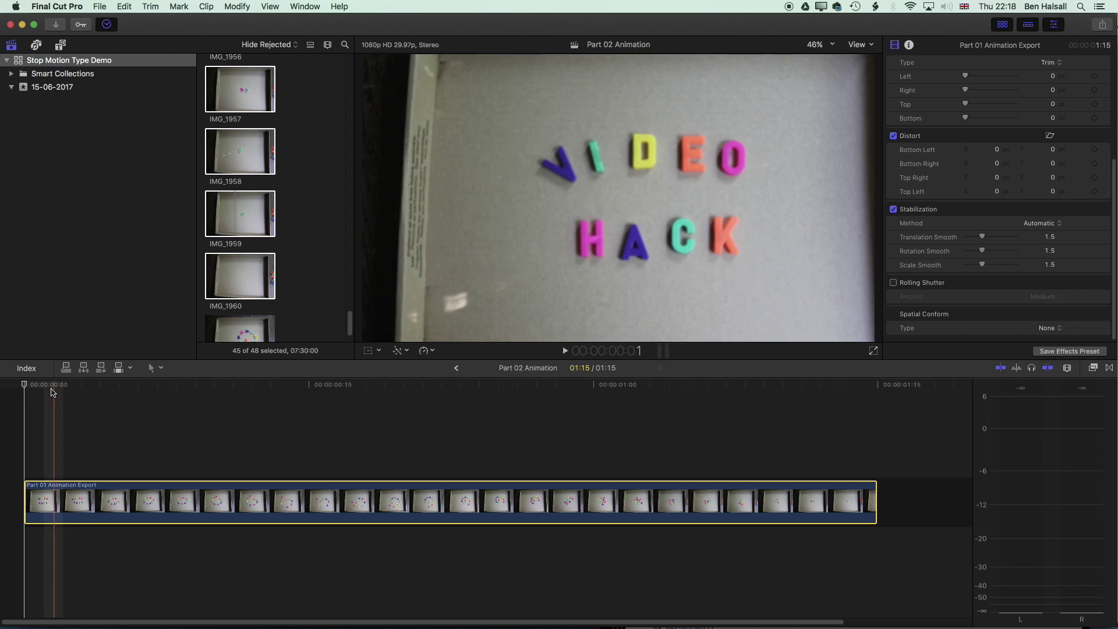
{"action": "key", "text": "space"}
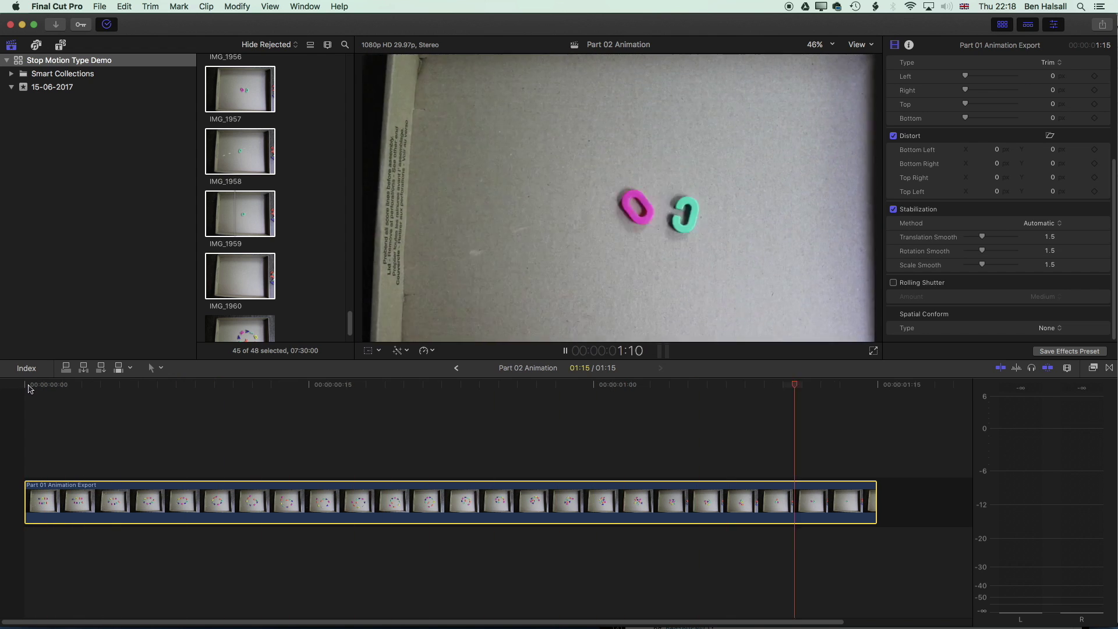
{"action": "key", "text": "space"}
{"action": "left_click_drag", "start_coordinate": [982, 237], "coordinate": [1016, 265]}
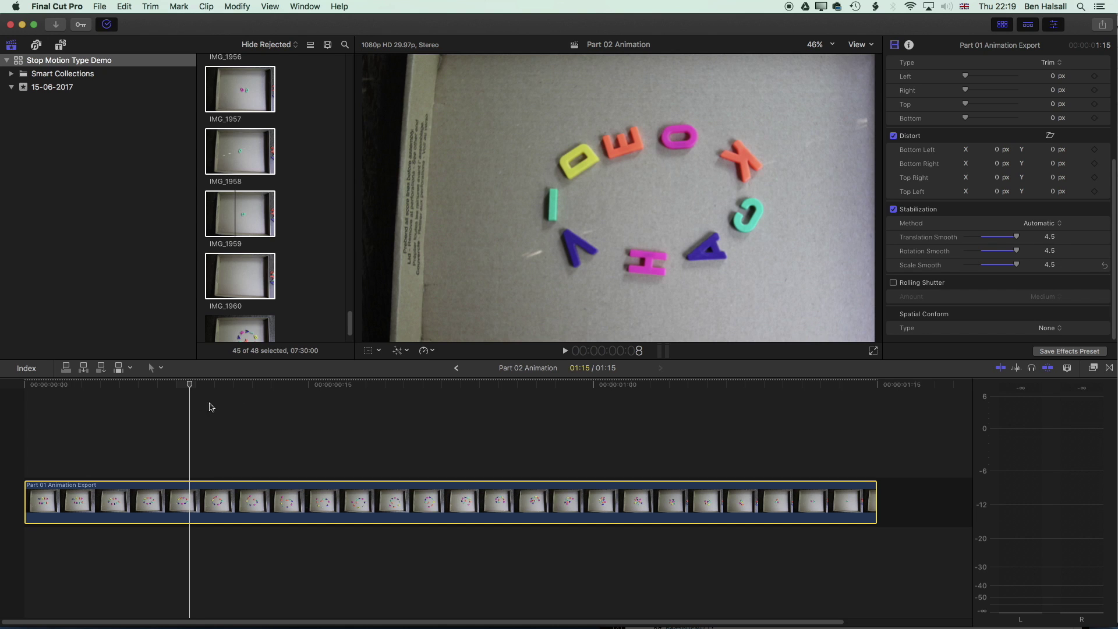
{"action": "left_click", "coordinate": [44, 384]}
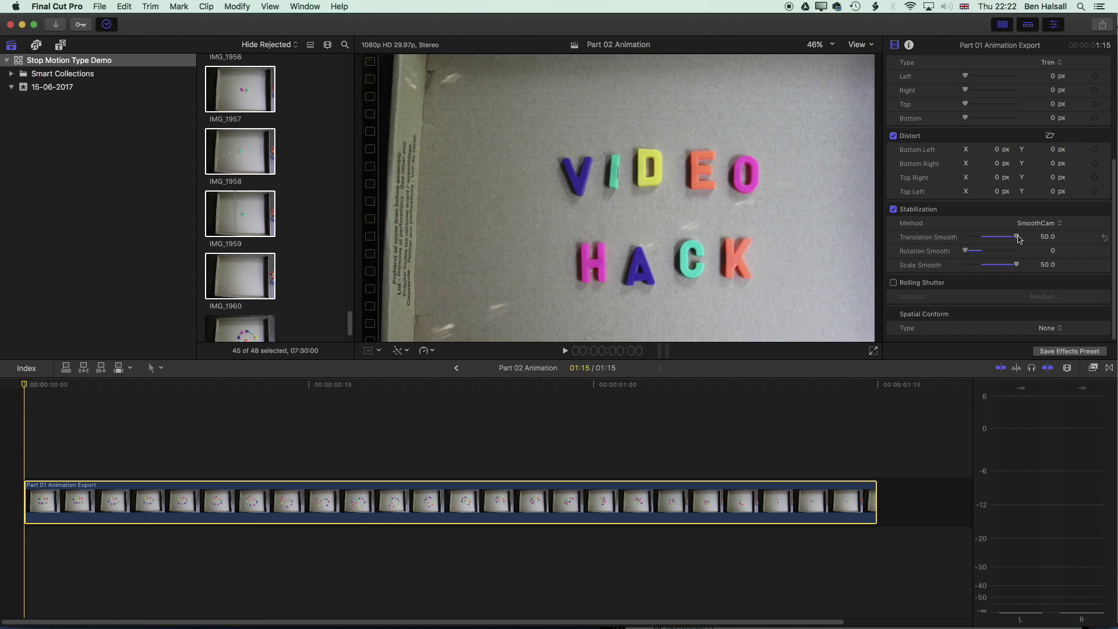
Lower translation smoothing to 43.9 and keep SmoothCam as the stabilization method
{"action": "left_click", "coordinate": [1018, 239]}
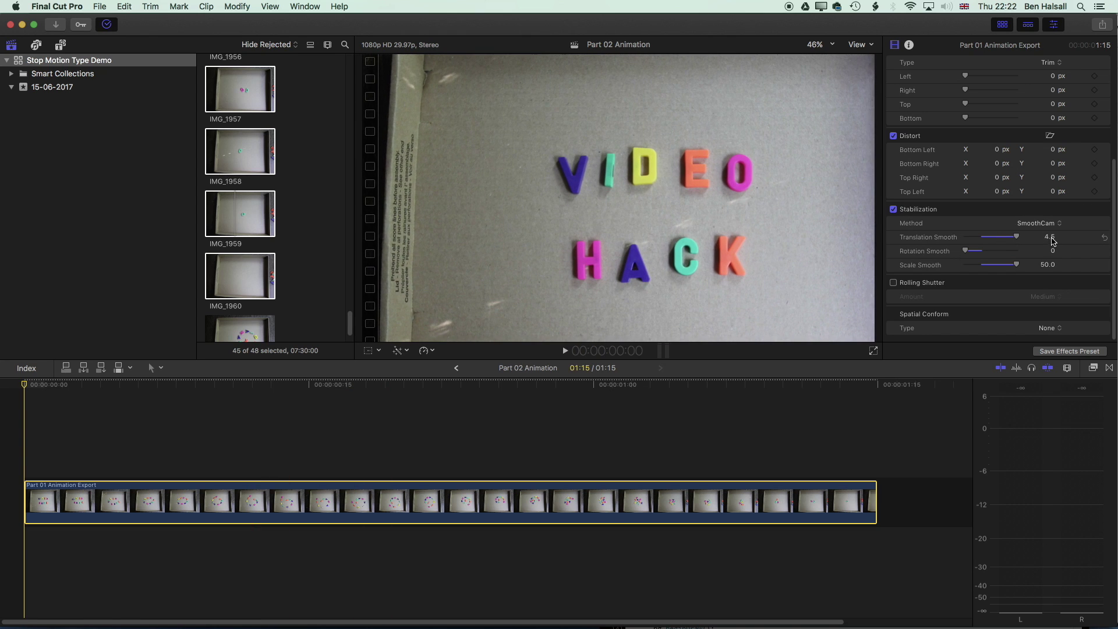
{"action": "left_click_drag", "start_coordinate": [1049, 236], "coordinate": [997, 216]}
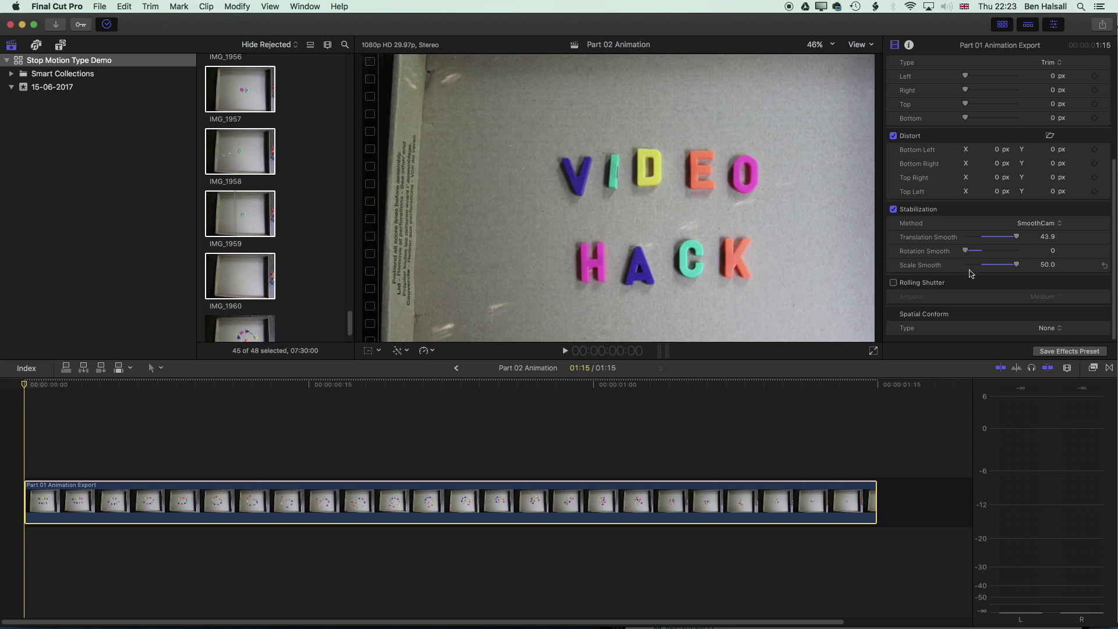
{"action": "left_click", "coordinate": [1039, 223]}
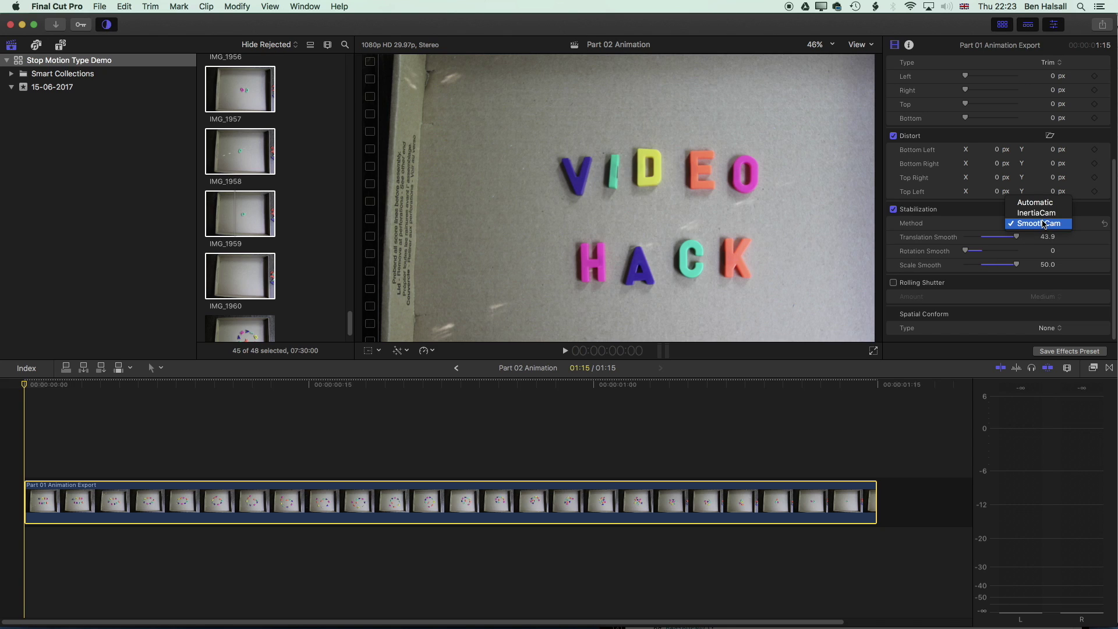
{"action": "left_click", "coordinate": [1074, 227]}
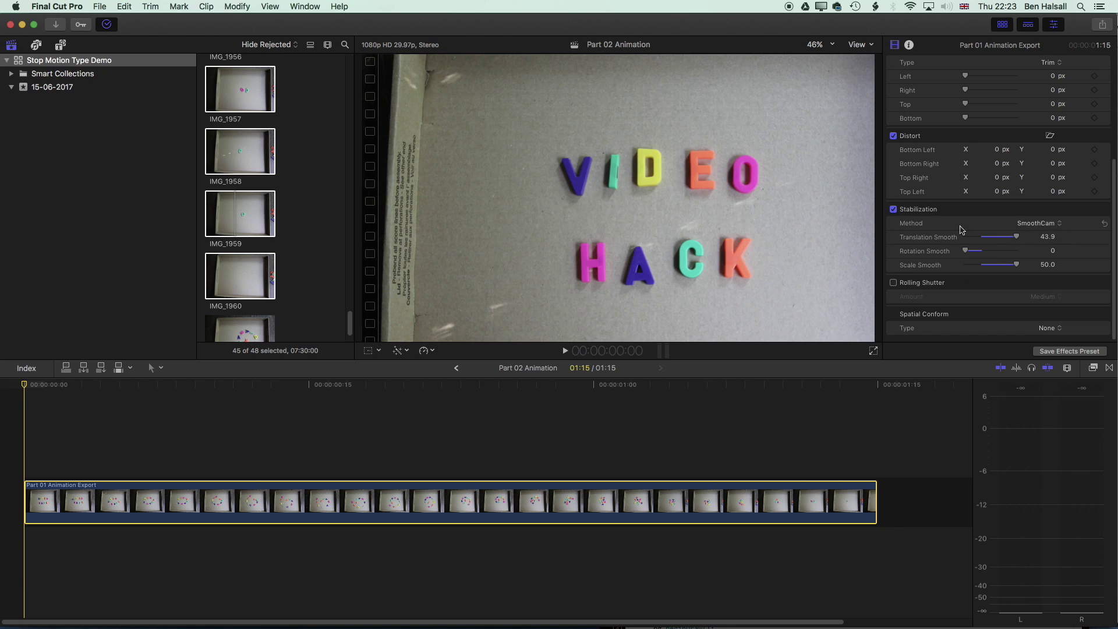
Play the stabilized animation through to check the smoothing
{"action": "key", "text": "space"}
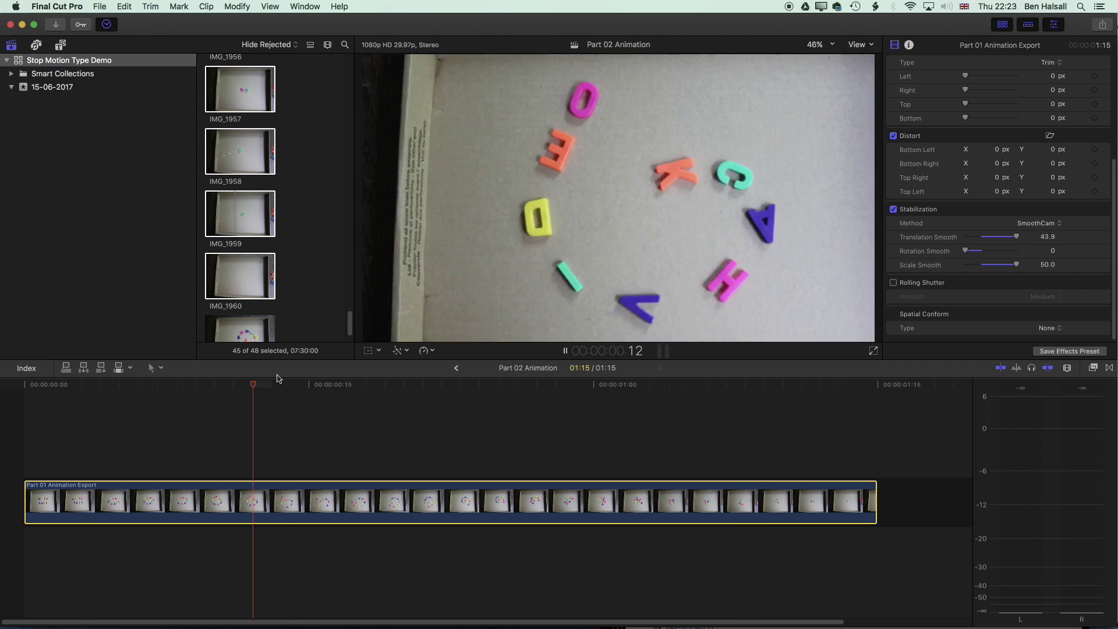
{"action": "key", "text": "space"}
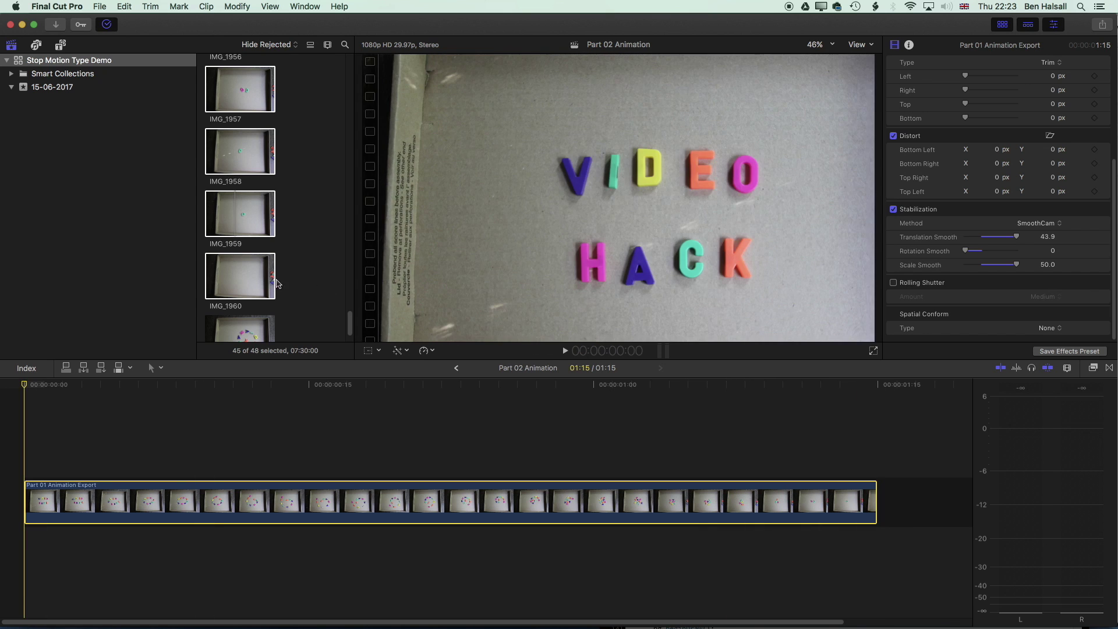
{"action": "left_click", "coordinate": [250, 294]}
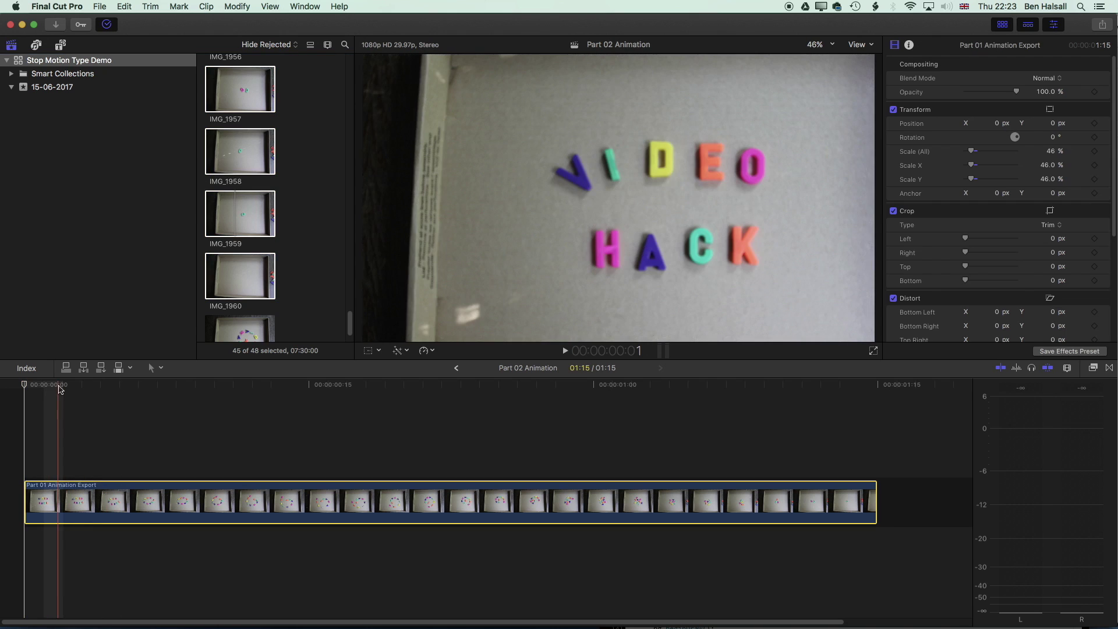
Drag the animation clip's image up-left to position X -91.6, Y 93.8 with the Transform tool
{"action": "left_click", "coordinate": [61, 501]}
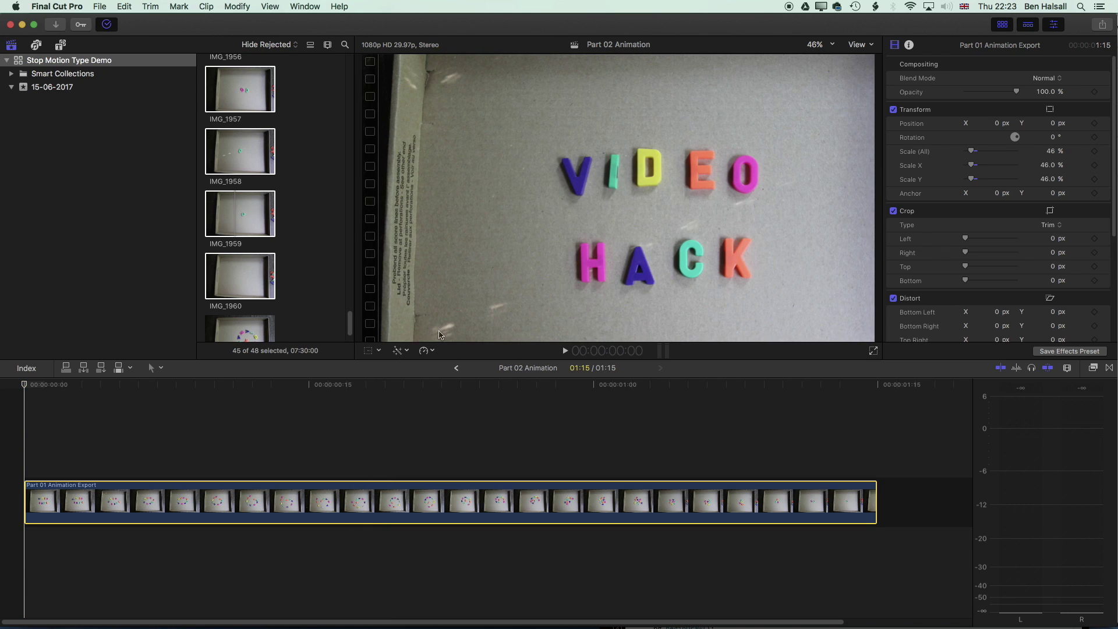
{"action": "key", "text": "shift+t"}
{"action": "left_click_drag", "start_coordinate": [622, 222], "coordinate": [600, 198]}
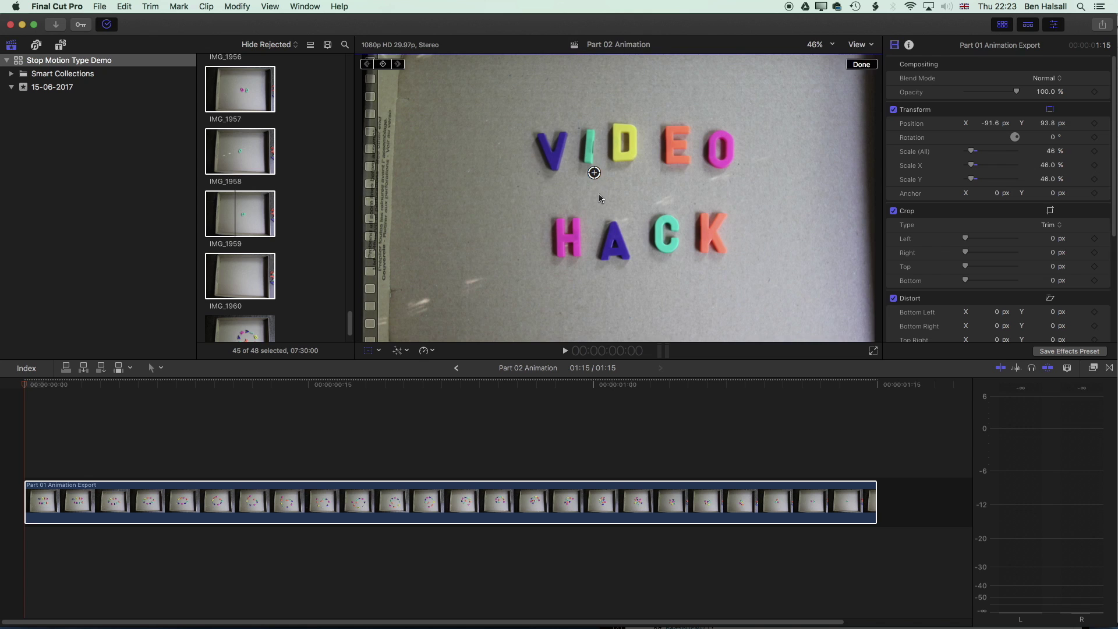
{"action": "left_click", "coordinate": [28, 385]}
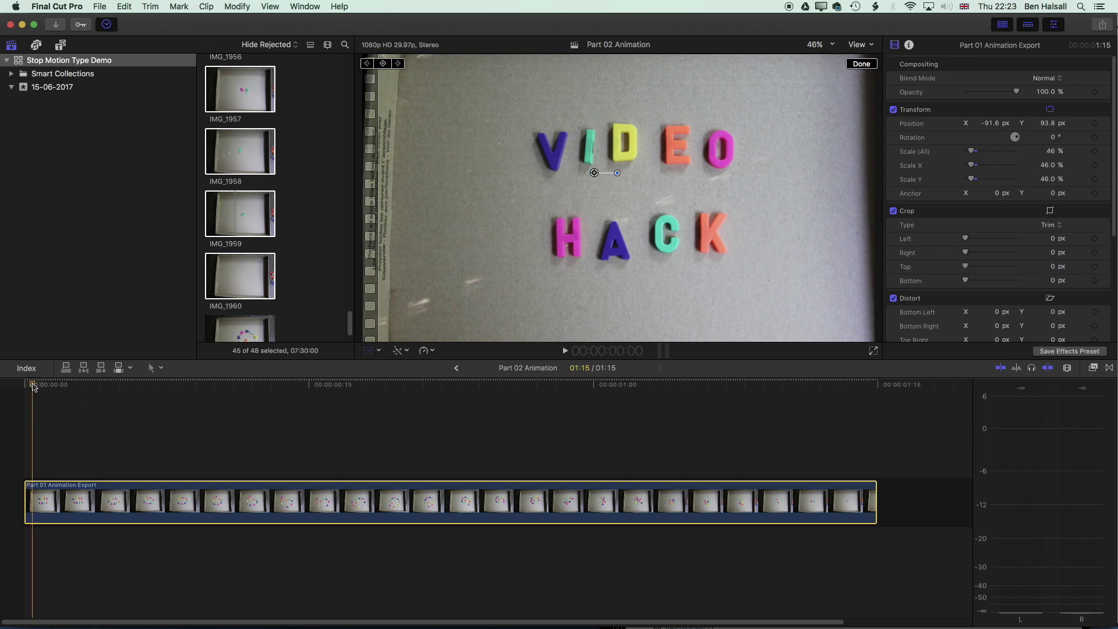
Reverse the animation clip using Reverse Clip from the Retime menu
{"action": "left_click", "coordinate": [431, 351]}
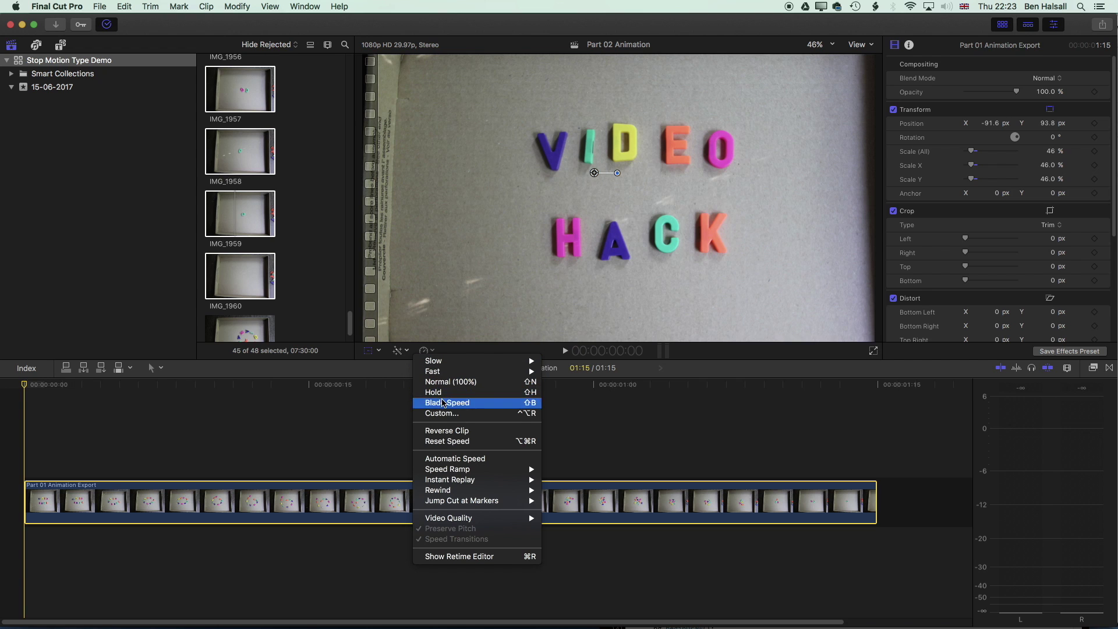
{"action": "left_click", "coordinate": [446, 432]}
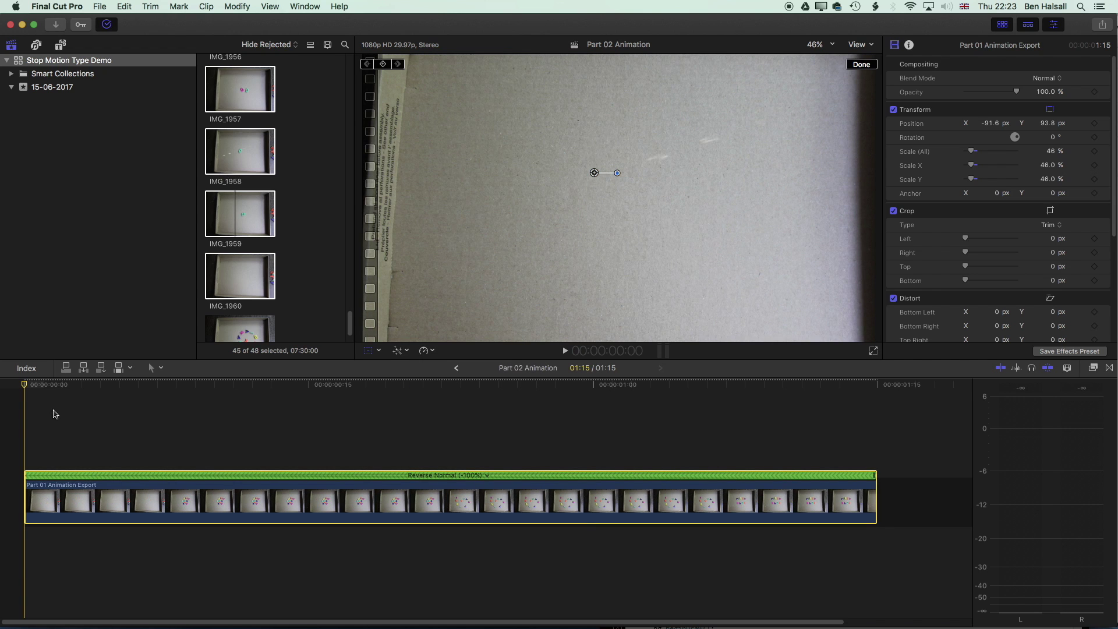
{"action": "key", "text": "space"}
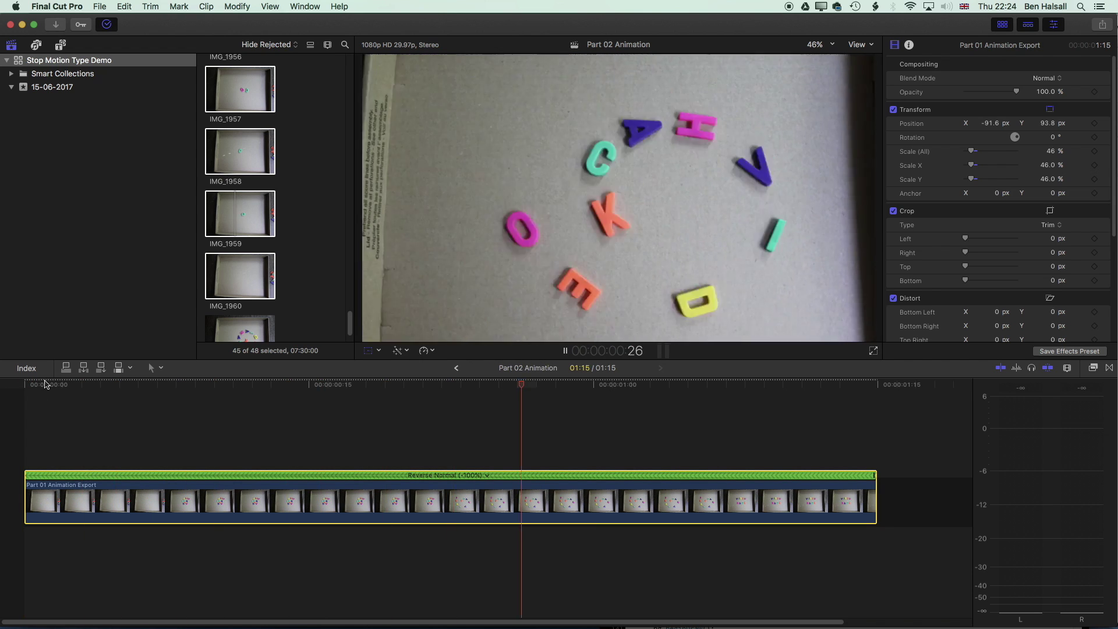
Play the reversed animation from the start and scrub to its end to confirm VIDEO HACK assembles
{"action": "left_click", "coordinate": [48, 384]}
{"action": "key", "text": "space"}
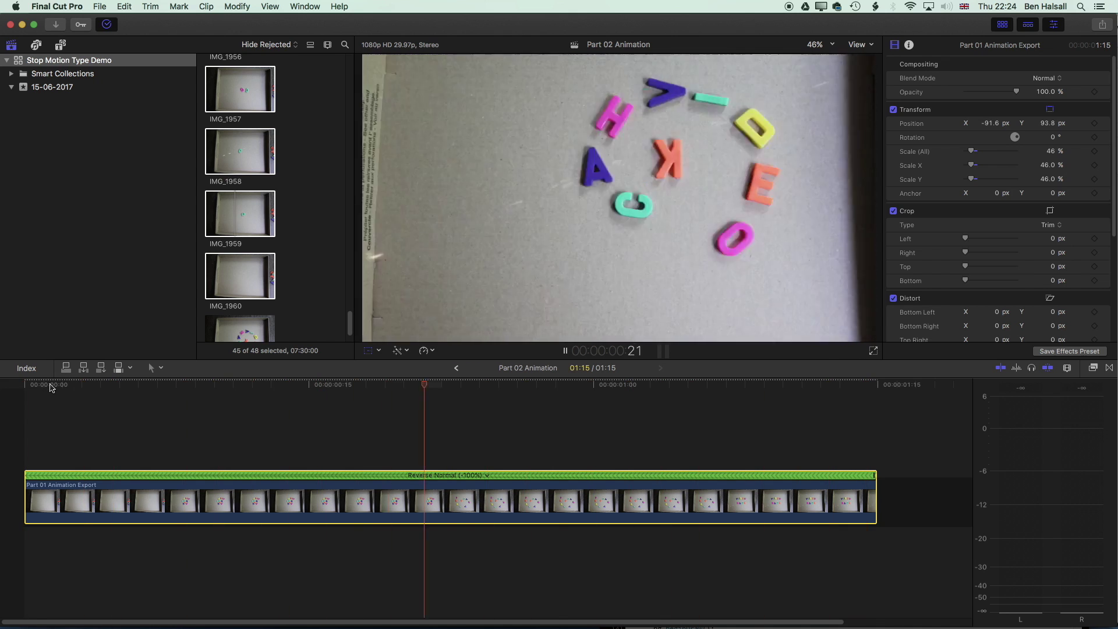
{"action": "key", "text": "space"}
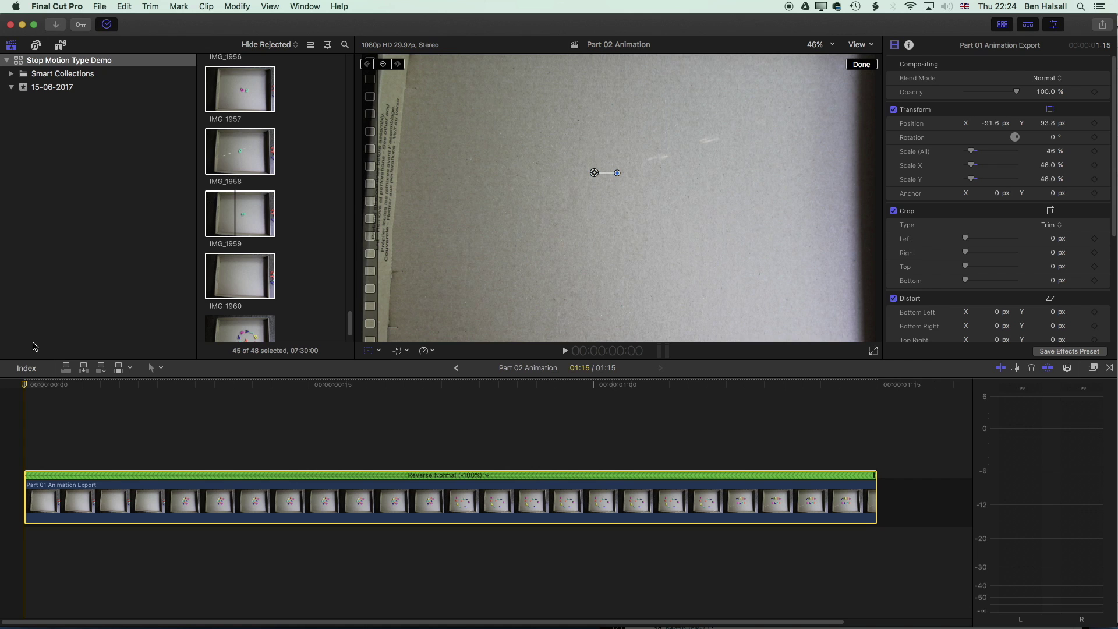
{"action": "left_click_drag", "start_coordinate": [840, 382], "coordinate": [874, 389]}
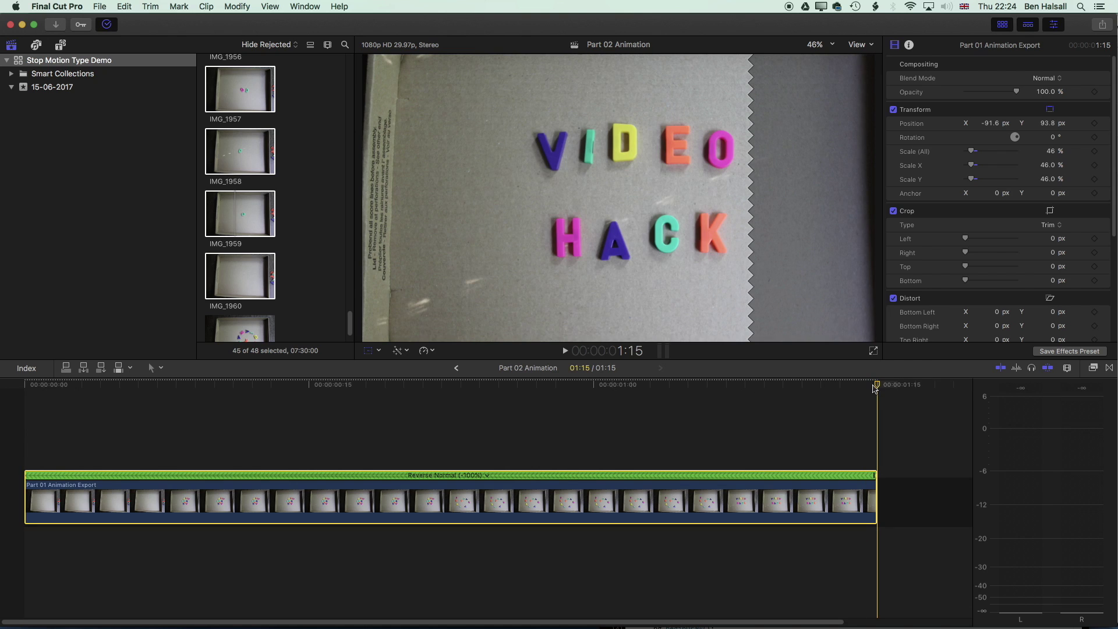
{"action": "left_click", "coordinate": [873, 391]}
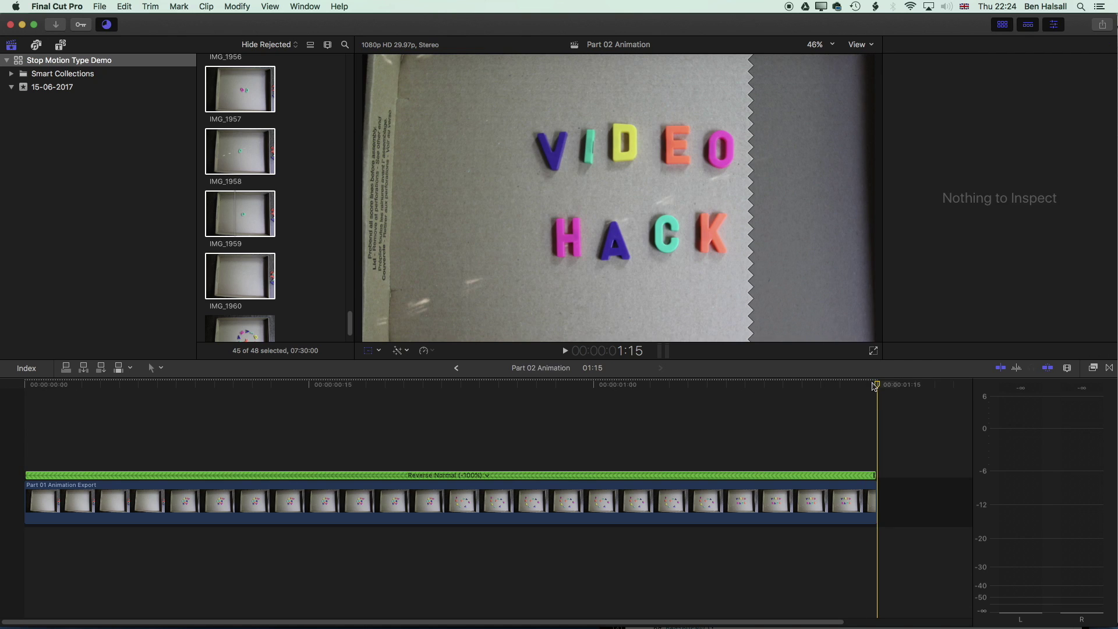
{"action": "key", "text": "Home"}
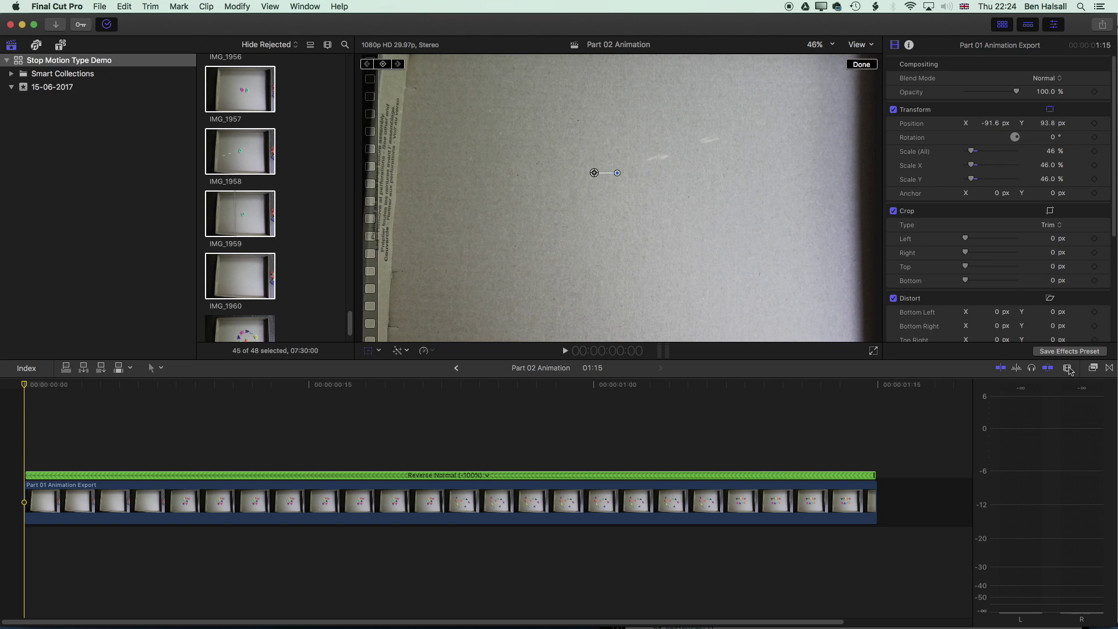
Apply a Shape Mask from the Masks effects to the animation clip and scale it to 86%
{"action": "left_click", "coordinate": [1094, 368]}
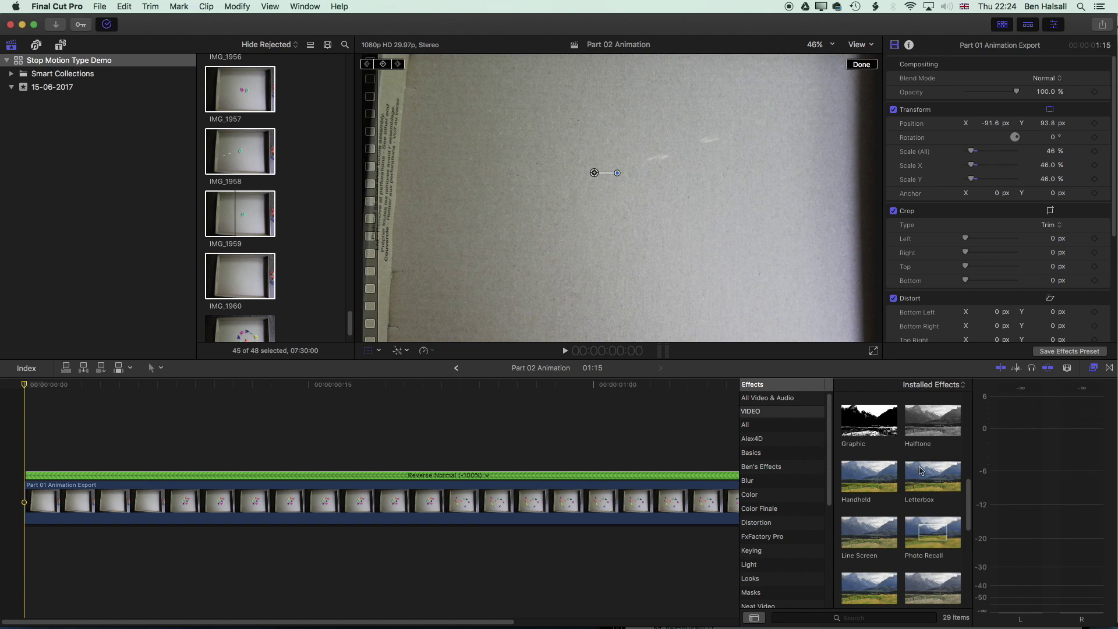
{"action": "left_click", "coordinate": [771, 592]}
{"action": "left_click_drag", "start_coordinate": [926, 474], "coordinate": [516, 510]}
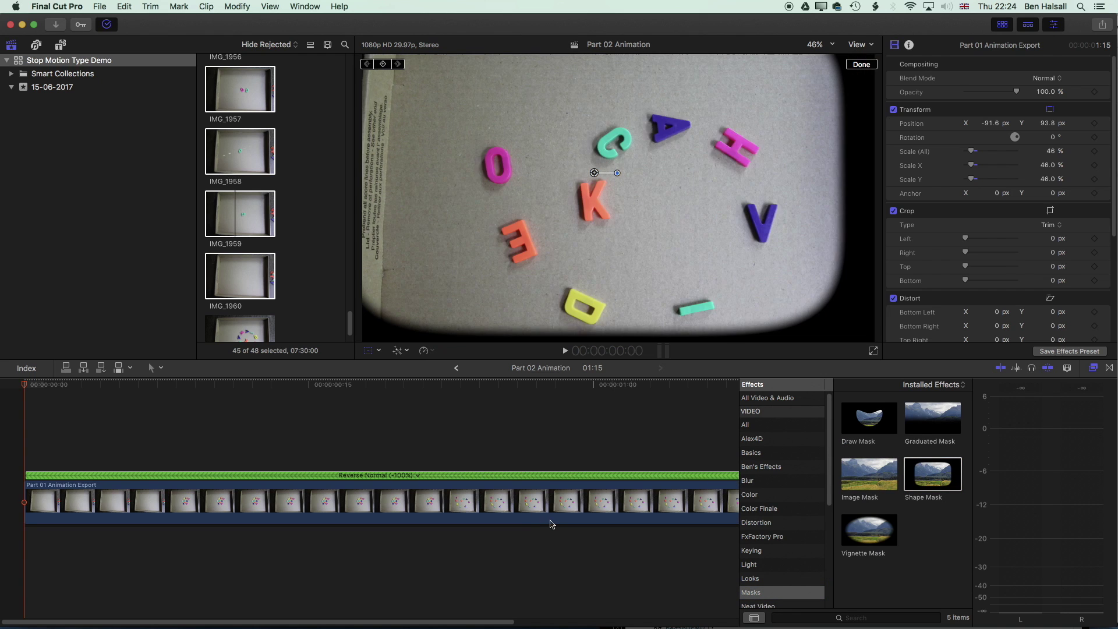
{"action": "left_click", "coordinate": [814, 150]}
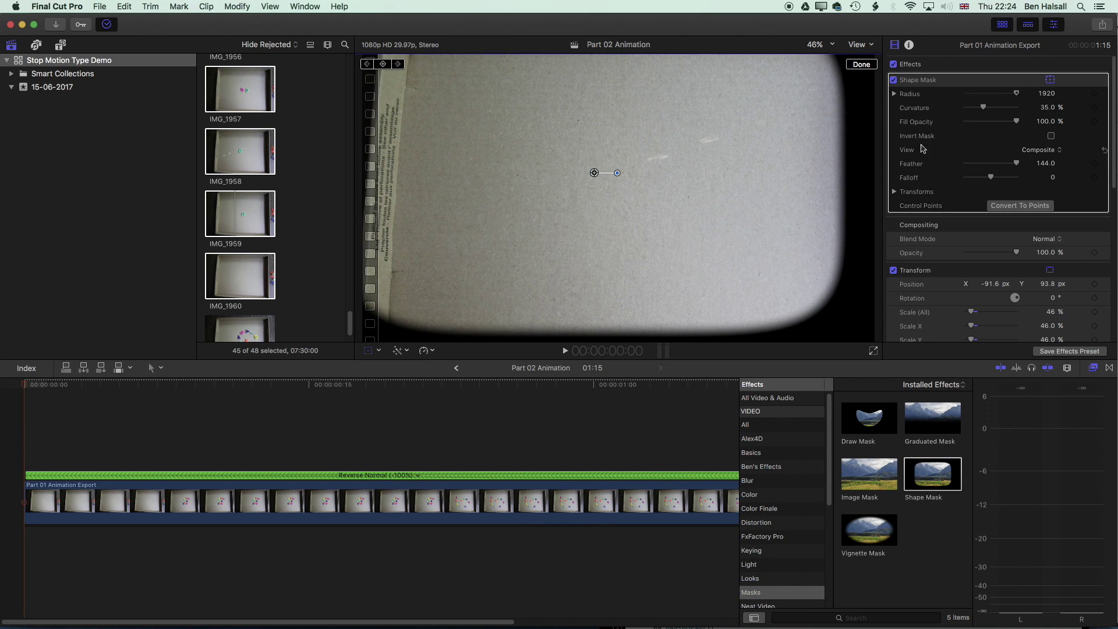
{"action": "left_click", "coordinate": [894, 193]}
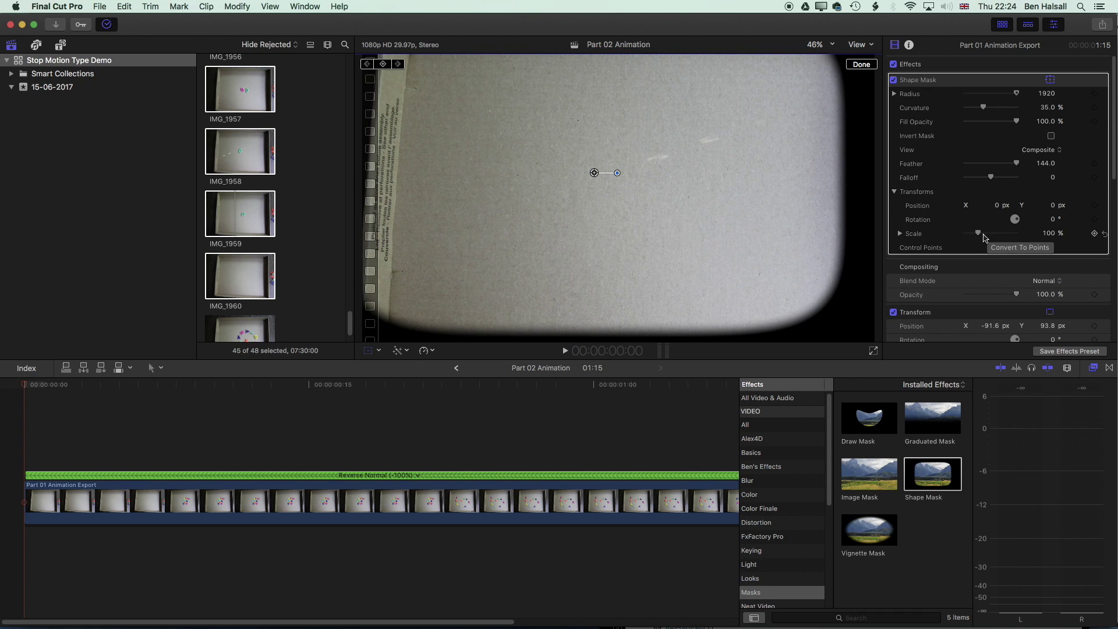
{"action": "left_click_drag", "start_coordinate": [979, 235], "coordinate": [977, 234]}
Move the mask to X 260, Y -190 and shift the picture left to centre VIDEO HACK
{"action": "left_click_drag", "start_coordinate": [447, 621], "coordinate": [648, 620]}
{"action": "left_click", "coordinate": [580, 386]}
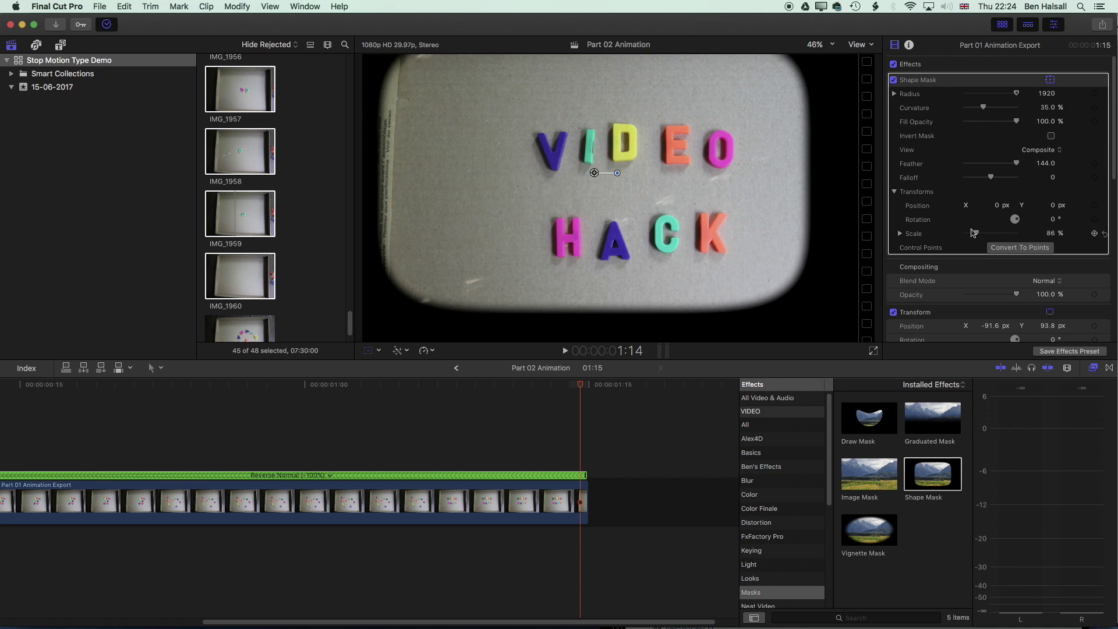
{"action": "left_click_drag", "start_coordinate": [1052, 204], "coordinate": [945, 213]}
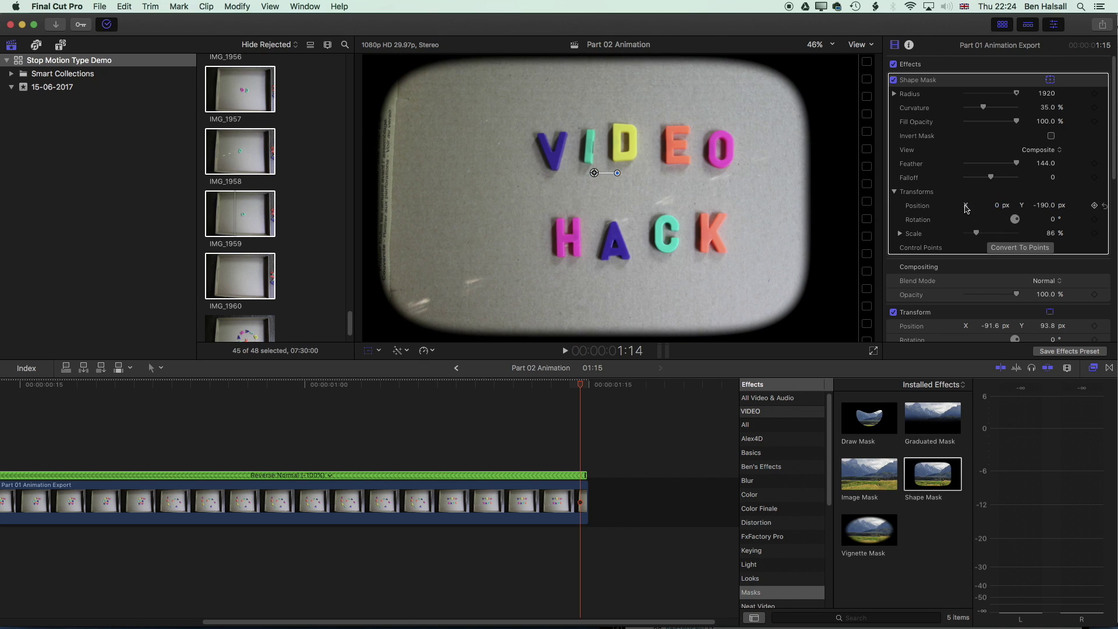
{"action": "mouse_move", "coordinate": [997, 208]}
{"action": "left_mouse_down"}
{"action": "mouse_move", "coordinate": [987, 209]}
{"action": "mouse_move", "coordinate": [1041, 206]}
{"action": "mouse_move", "coordinate": [989, 205]}
{"action": "left_mouse_up"}
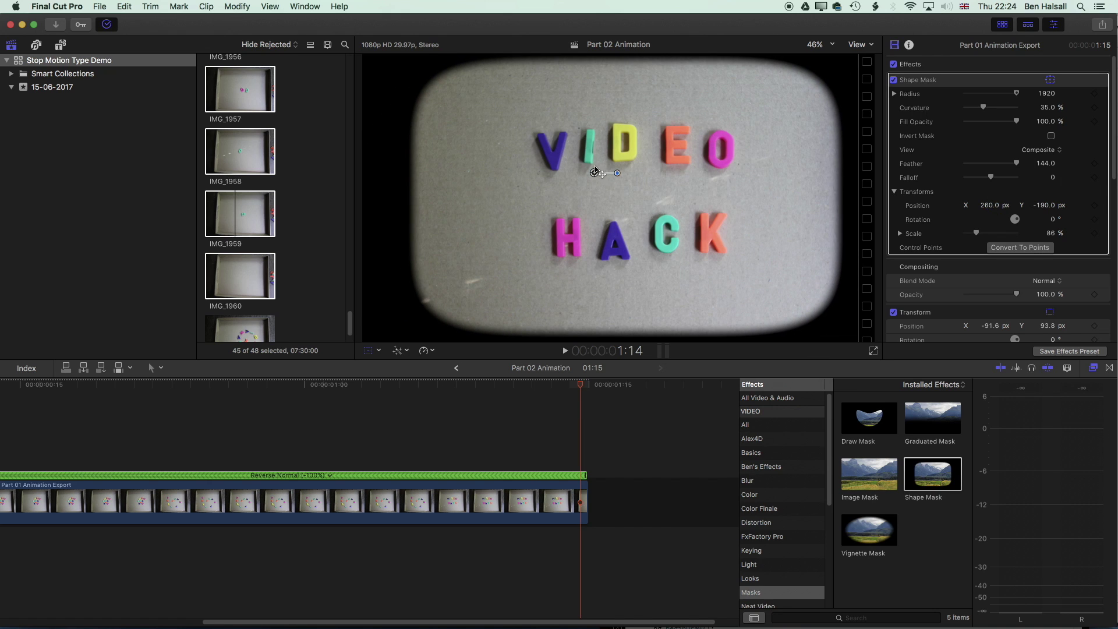
{"action": "key", "text": "shift+t"}
{"action": "left_click_drag", "start_coordinate": [594, 173], "coordinate": [576, 174]}
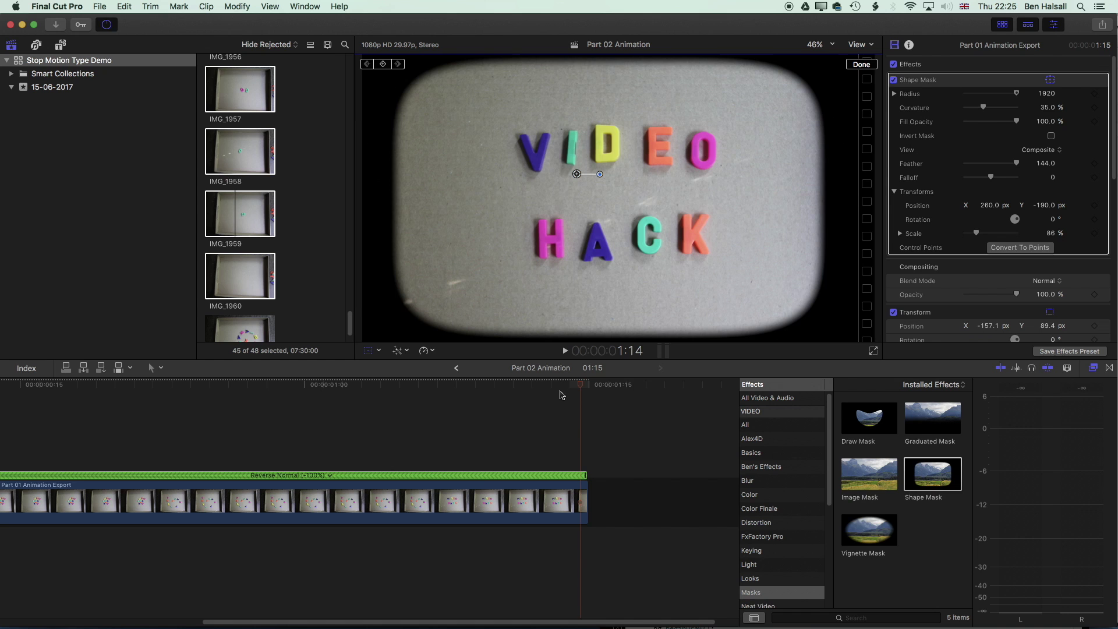
Fit the clip in the timeline and play the animation to check the letters inside the mask
{"action": "key", "text": "shift+z"}
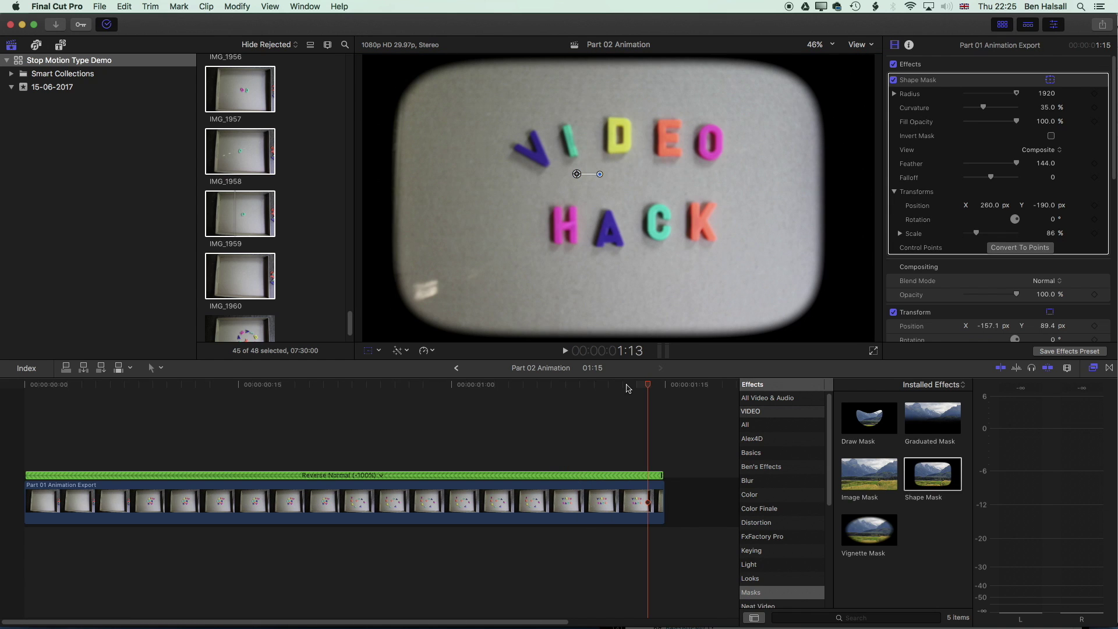
{"action": "left_click", "coordinate": [262, 384]}
{"action": "key", "text": "Home"}
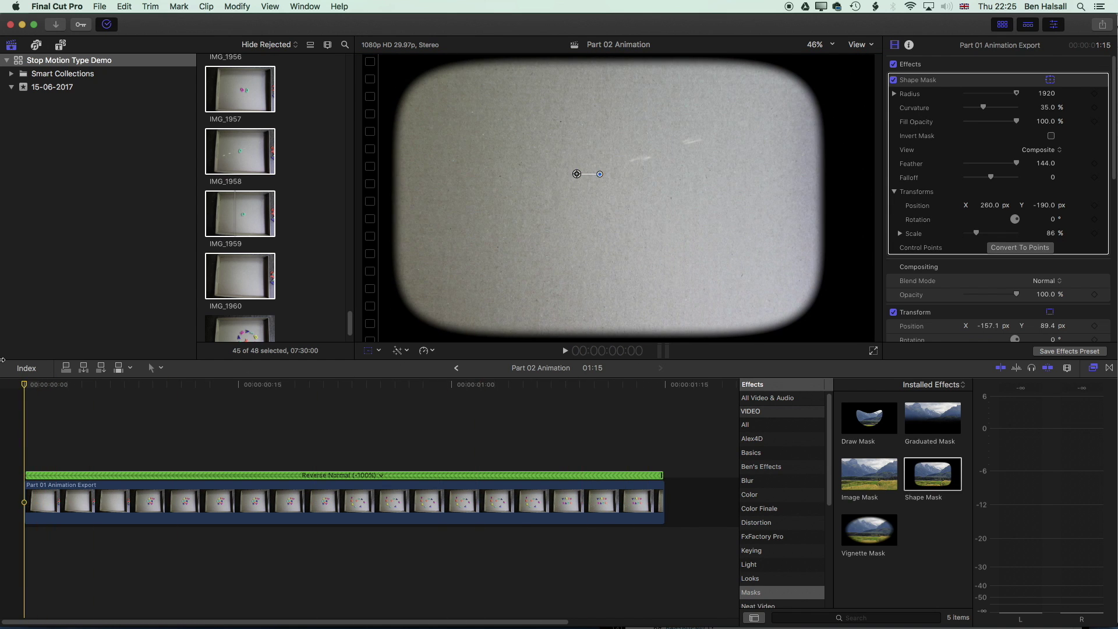
{"action": "key", "text": "space"}
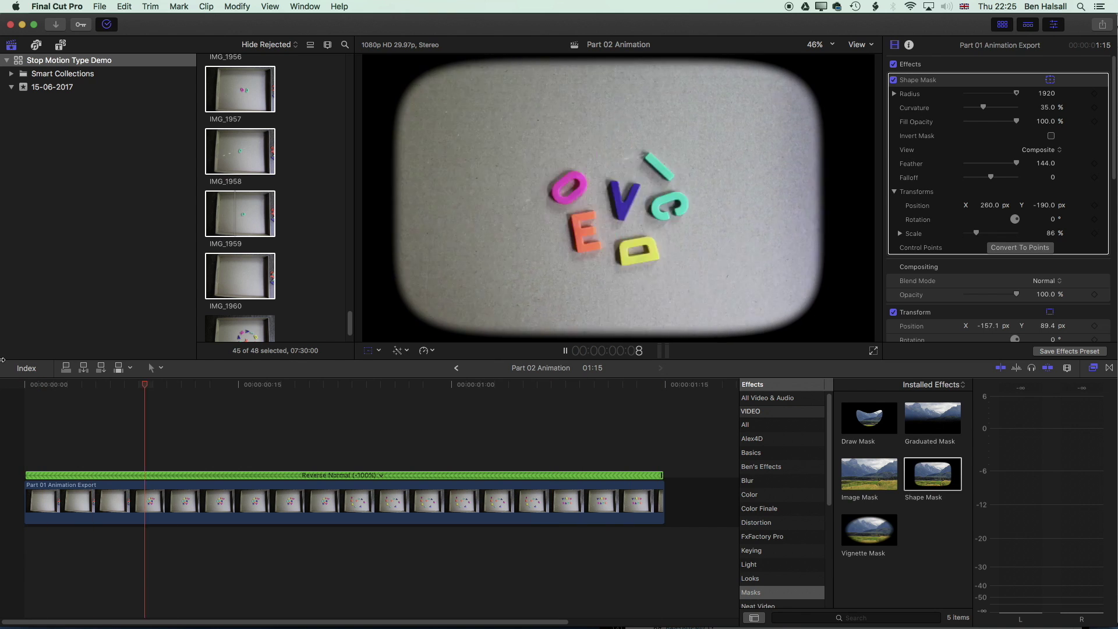
{"action": "key", "text": "space"}
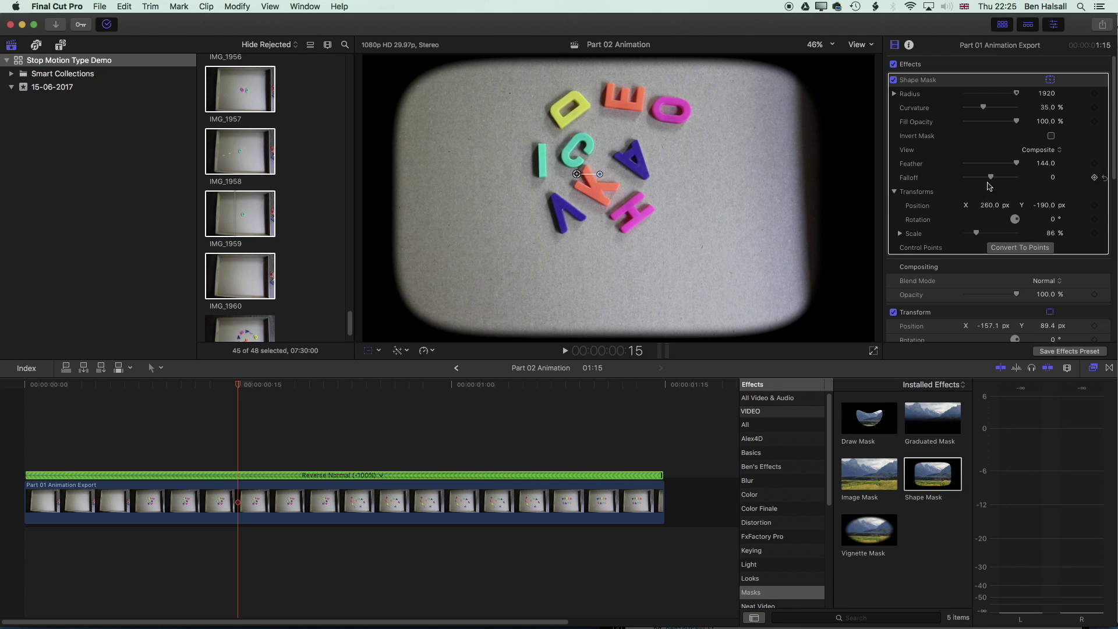
Set the Shape Mask scale to exactly 78% and replay the animation
{"action": "left_click_drag", "start_coordinate": [980, 234], "coordinate": [978, 235]}
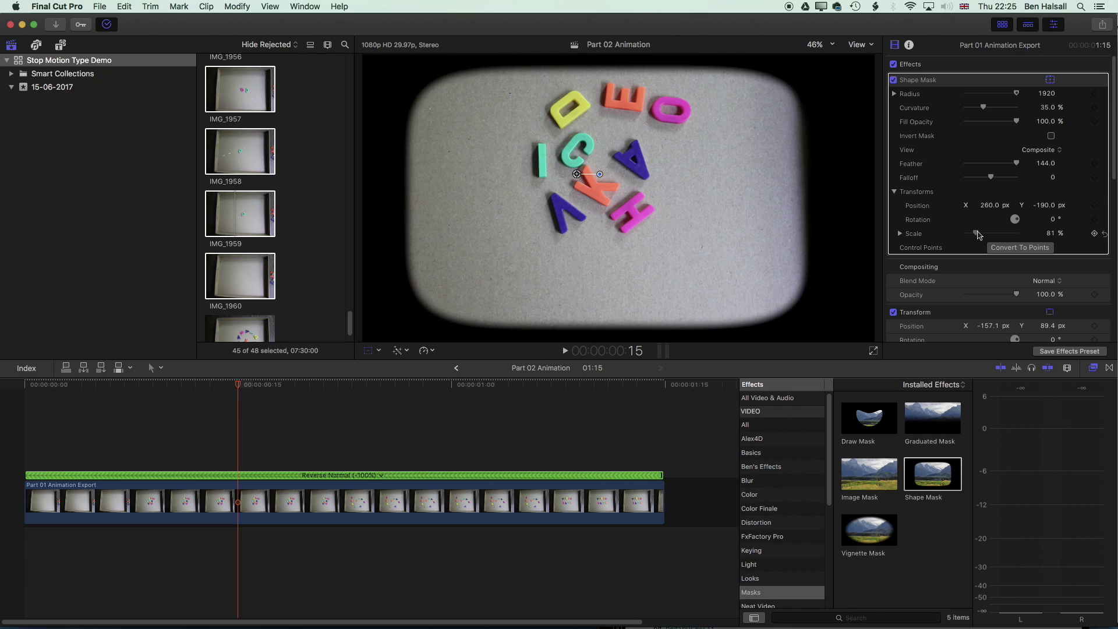
{"action": "left_click", "coordinate": [1046, 233]}
{"action": "type", "text": "78"}
{"action": "key", "text": "Return"}
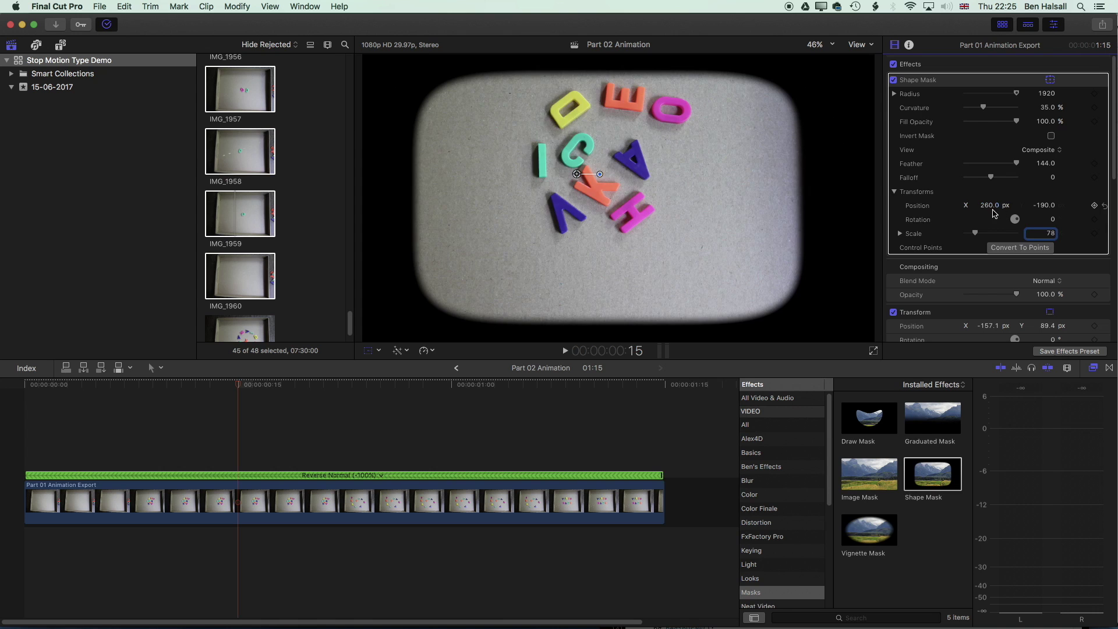
{"action": "key", "text": "space"}
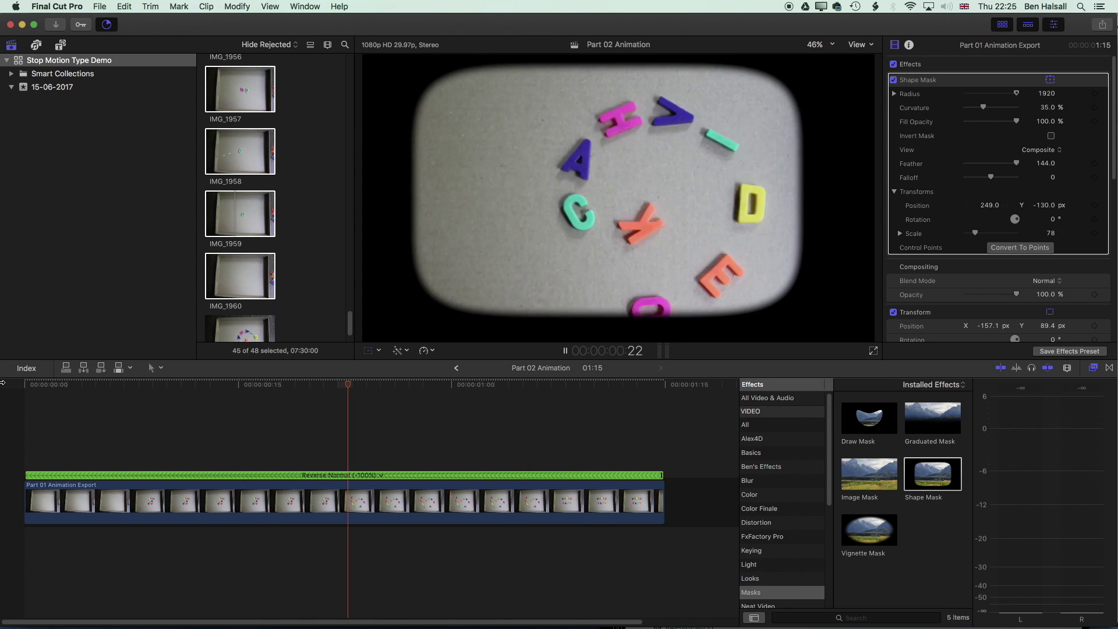
{"action": "key", "text": "Home"}
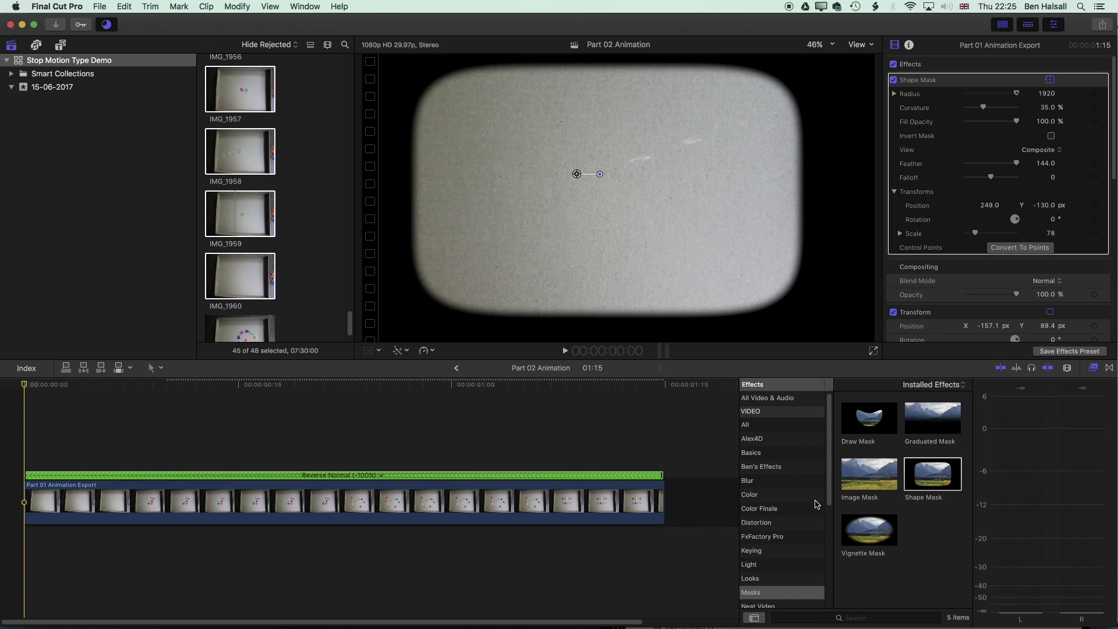
{"action": "scroll", "coordinate": [815, 504], "scroll_direction": "down", "scroll_amount": 4}
Apply the Stylize Projector effect to the animation clip
{"action": "left_click", "coordinate": [804, 542]}
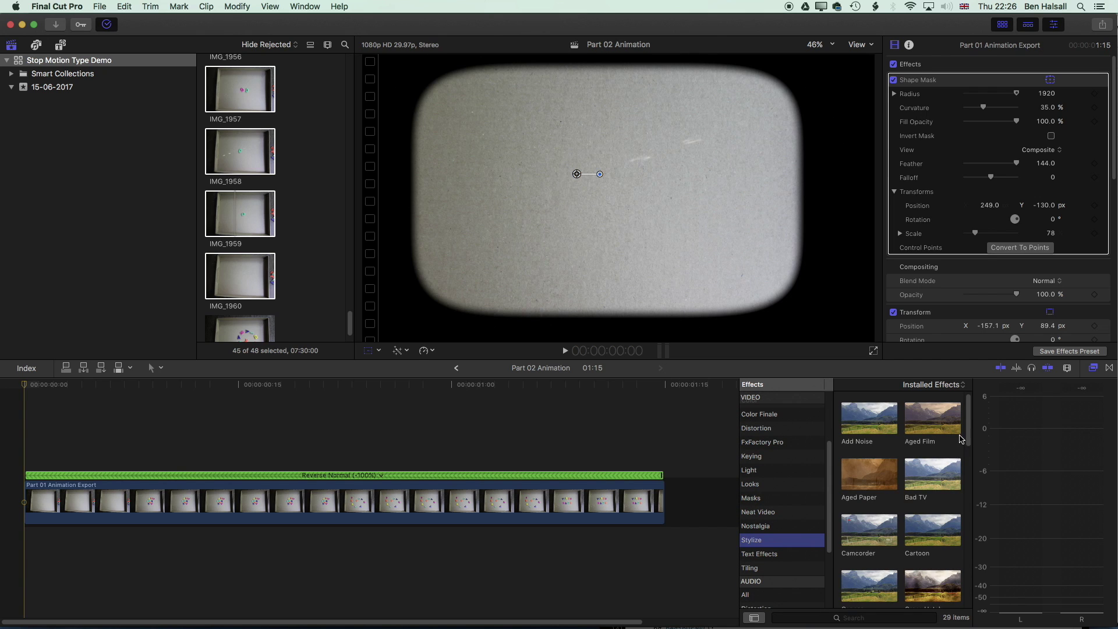
{"action": "scroll", "coordinate": [960, 436], "scroll_direction": "down", "scroll_amount": 10}
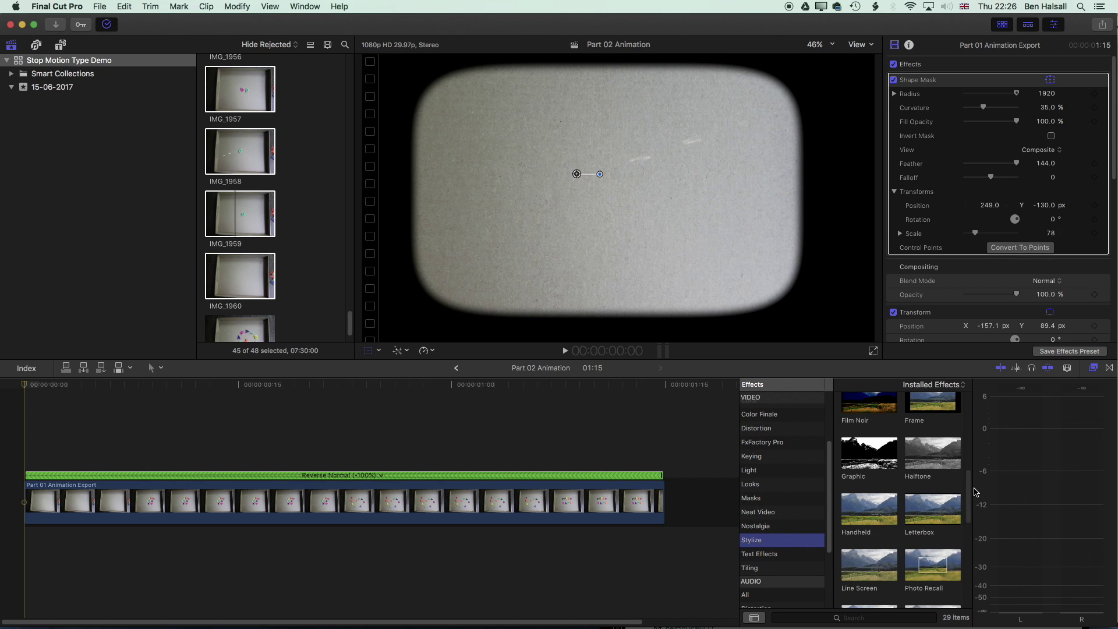
{"action": "scroll", "coordinate": [967, 491], "scroll_direction": "down", "scroll_amount": 5}
{"action": "left_click_drag", "start_coordinate": [932, 495], "coordinate": [511, 508]}
Preview the Projector look, then remove it and move to the clip's last frame
{"action": "key", "text": "space"}
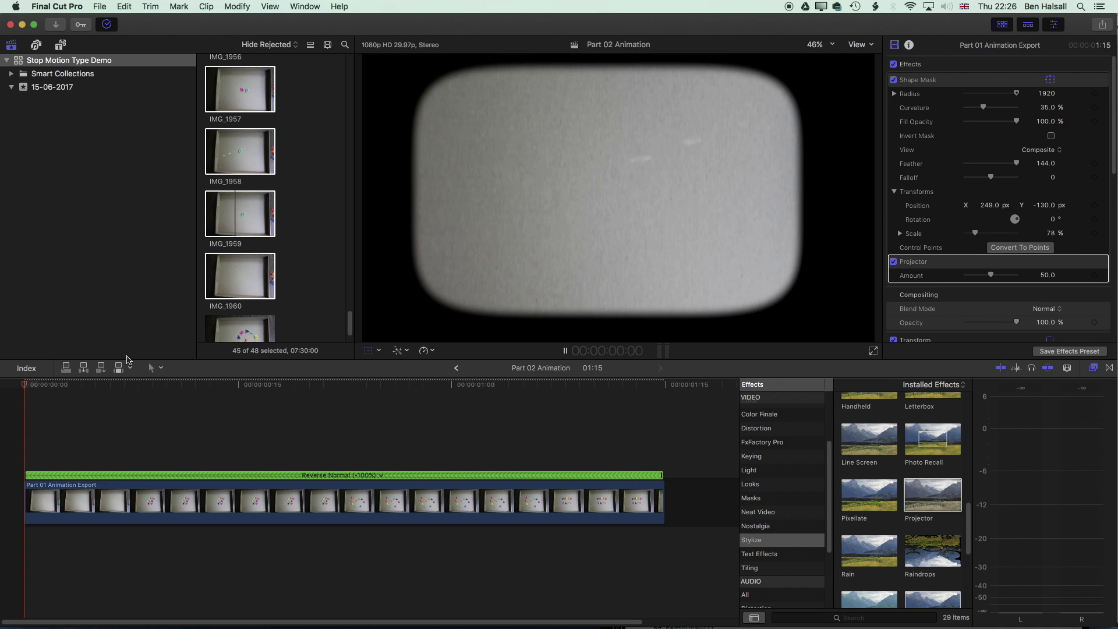
{"action": "key", "text": "space"}
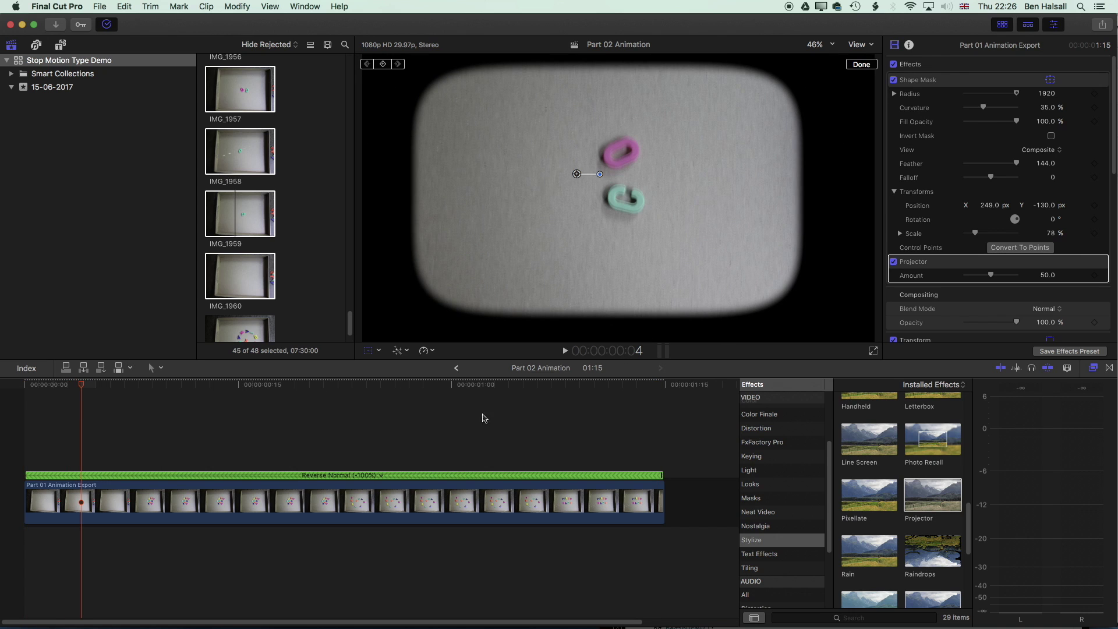
{"action": "key", "text": "Delete"}
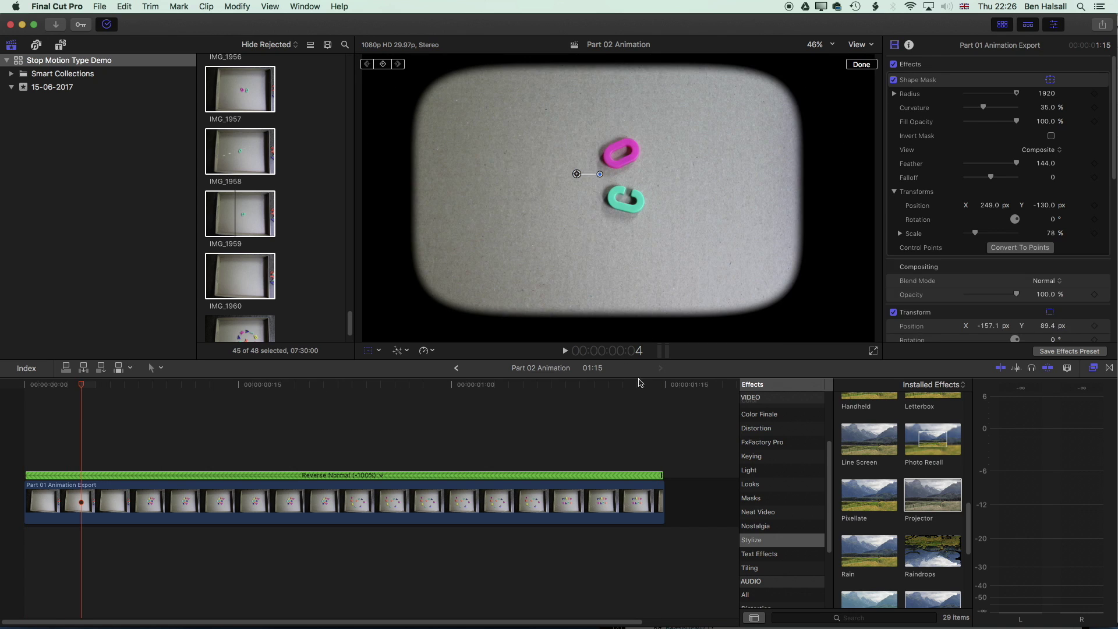
{"action": "left_click", "coordinate": [663, 408]}
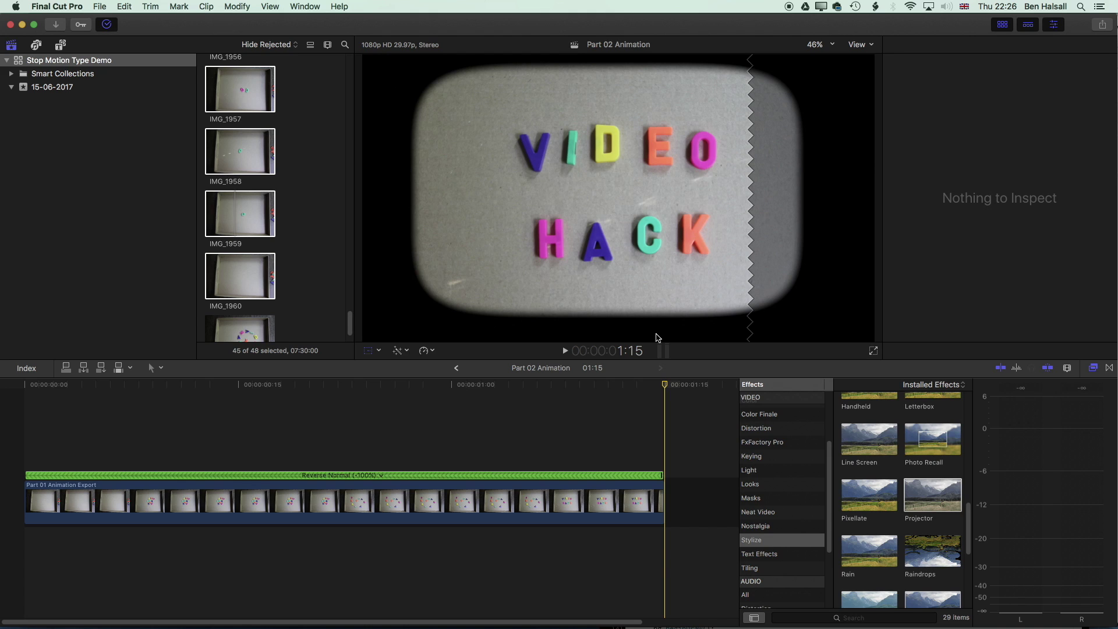
Hold the final VIDEO HACK frame as a freeze frame and play the project from the start
{"action": "key", "text": "Left"}
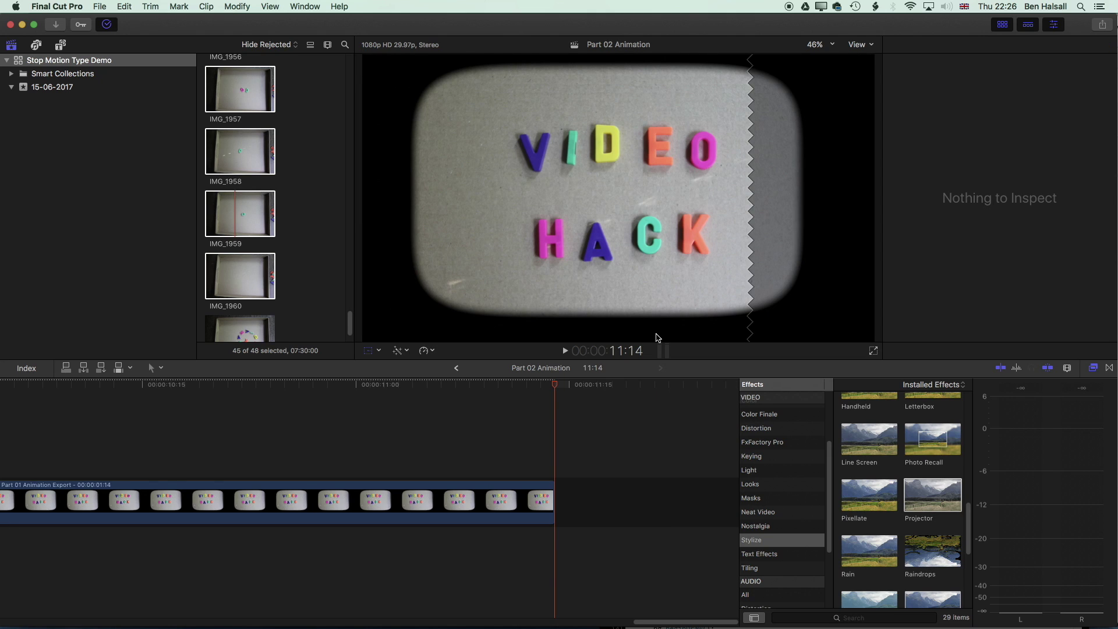
{"action": "key", "text": "shift+z"}
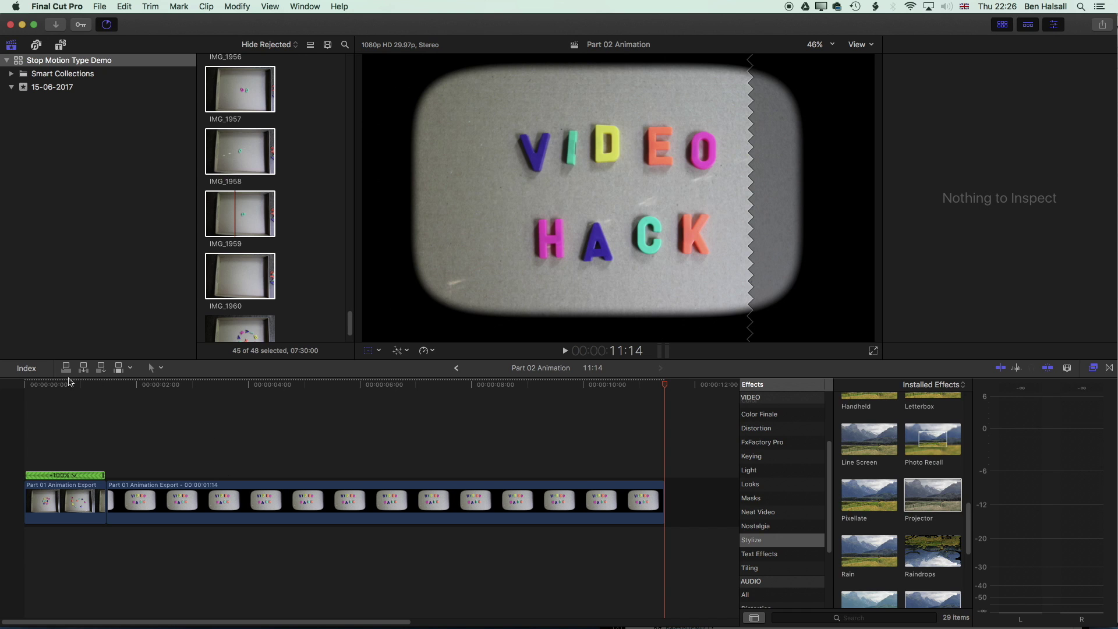
{"action": "left_click_drag", "start_coordinate": [68, 381], "coordinate": [12, 384]}
{"action": "key", "text": "space"}
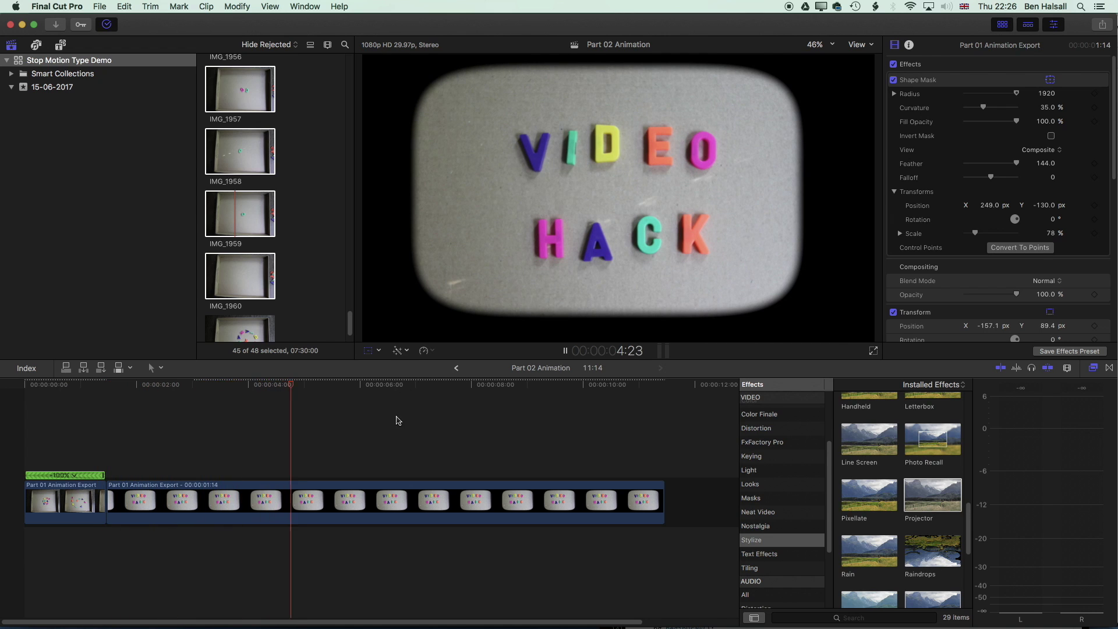
{"action": "key", "text": "shift+t"}
Apply the Projector effect to the freeze frame and play the animation into it
{"action": "left_click_drag", "start_coordinate": [932, 495], "coordinate": [363, 495]}
{"action": "left_click", "coordinate": [293, 385]}
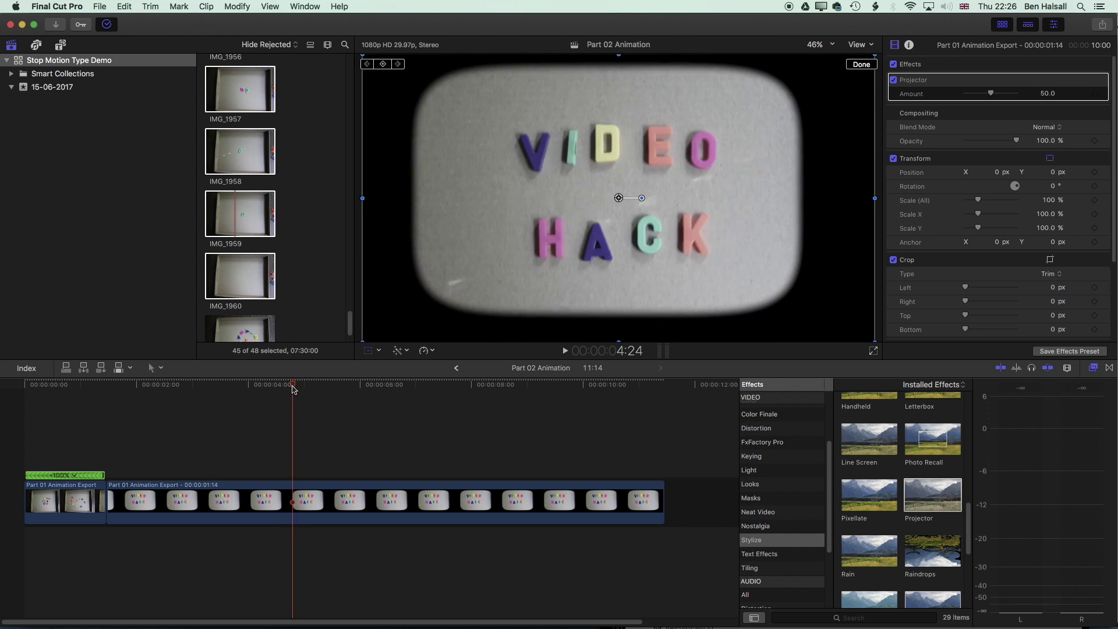
{"action": "left_click_drag", "start_coordinate": [292, 389], "coordinate": [3, 384]}
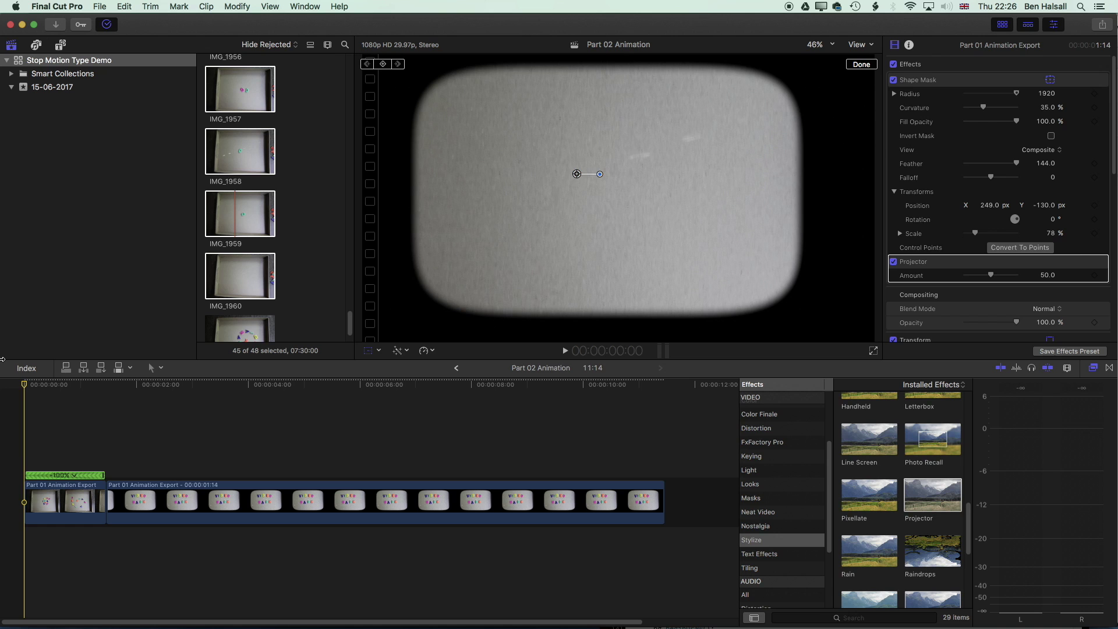
{"action": "key", "text": "space"}
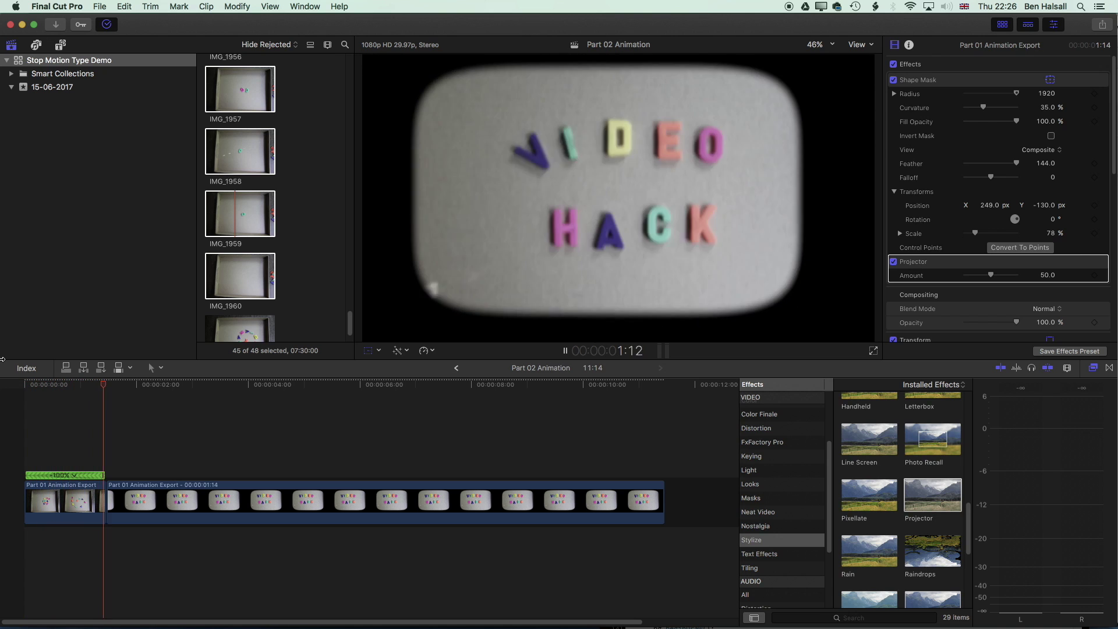
{"action": "key", "text": "shift+t"}
{"action": "key", "text": "space"}
{"action": "left_click_drag", "start_coordinate": [63, 393], "coordinate": [2, 384]}
{"action": "key", "text": "space"}
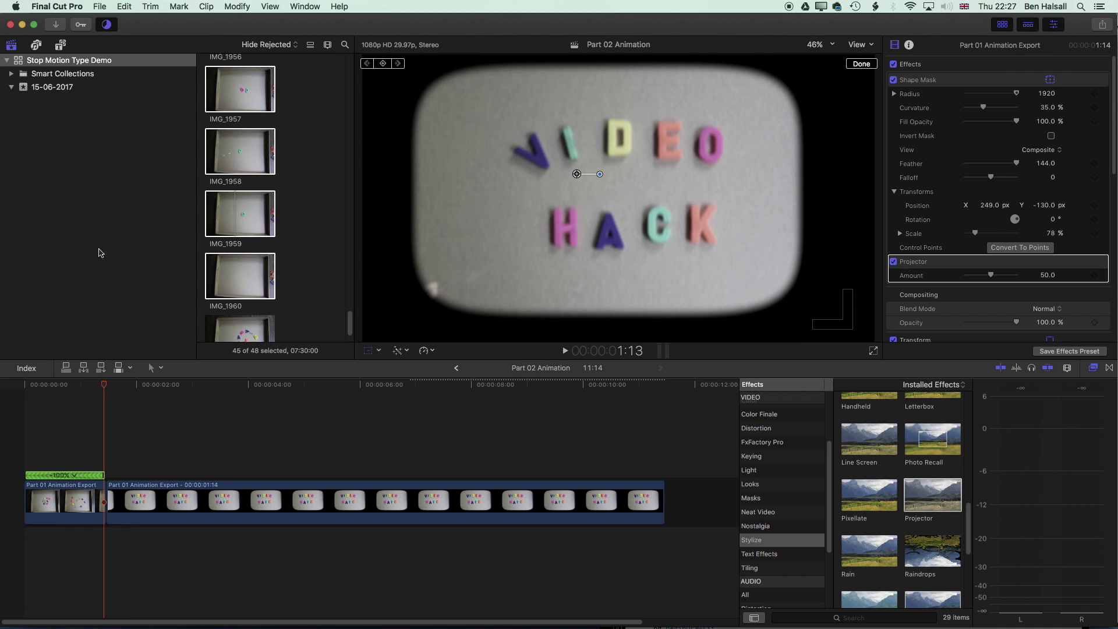
{"action": "left_click", "coordinate": [126, 7]}
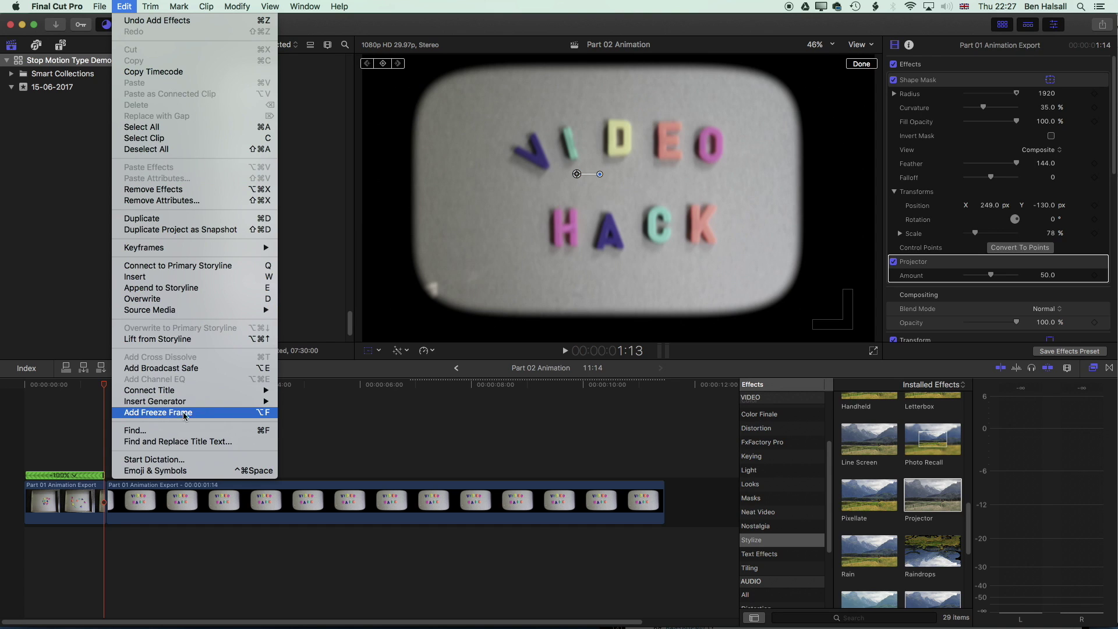
{"action": "left_click", "coordinate": [206, 415]}
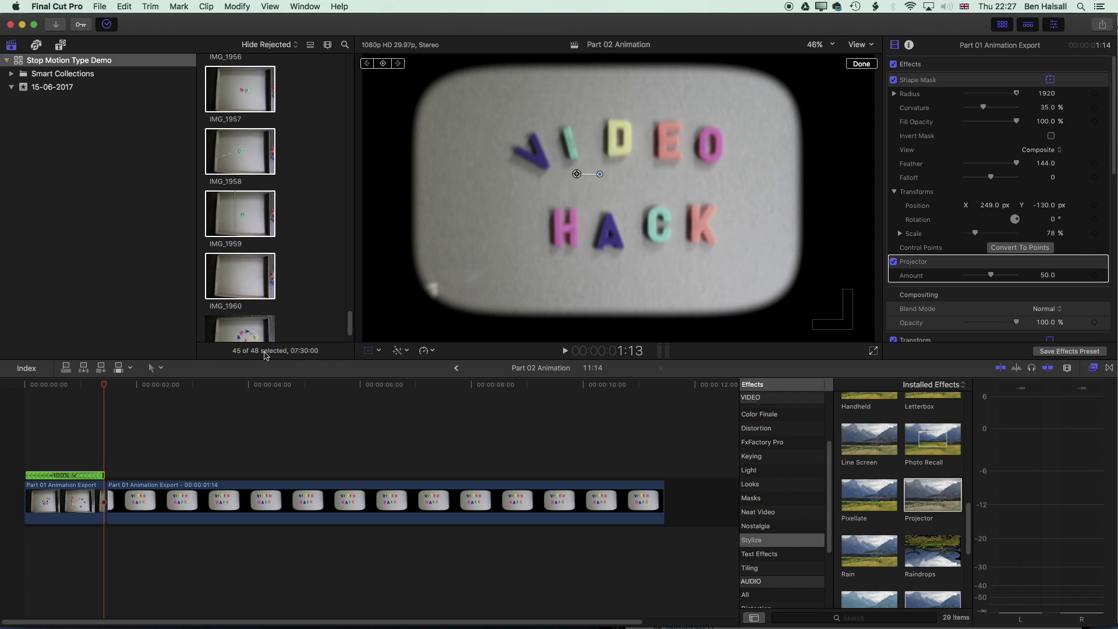
{"action": "key", "text": "Home"}
{"action": "key", "text": "space"}
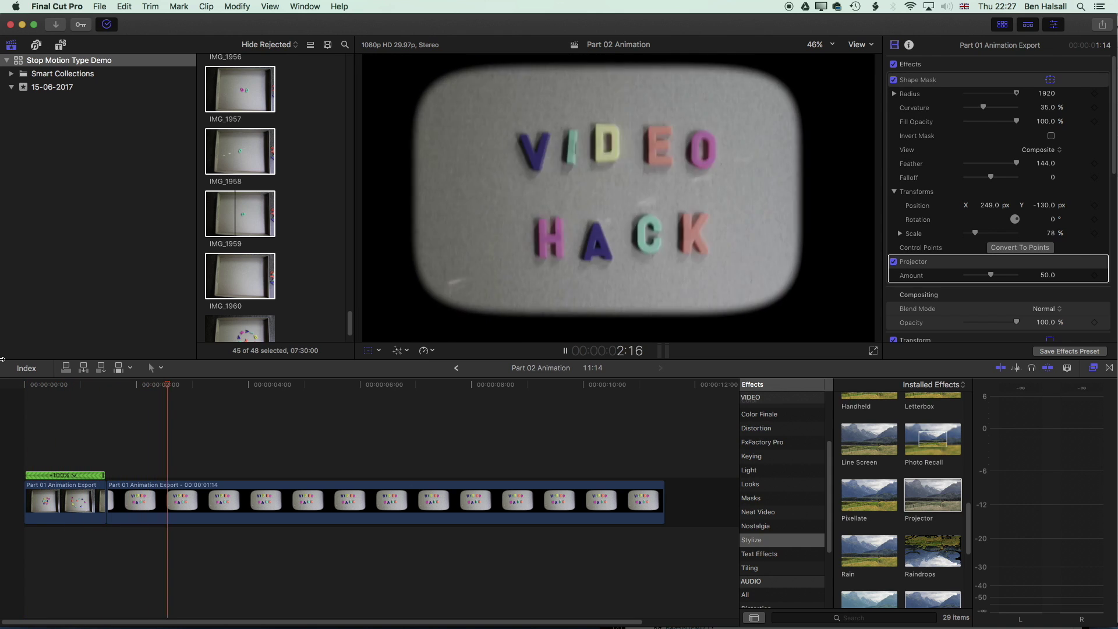
{"action": "key", "text": "space"}
{"action": "key", "text": "shift+t"}
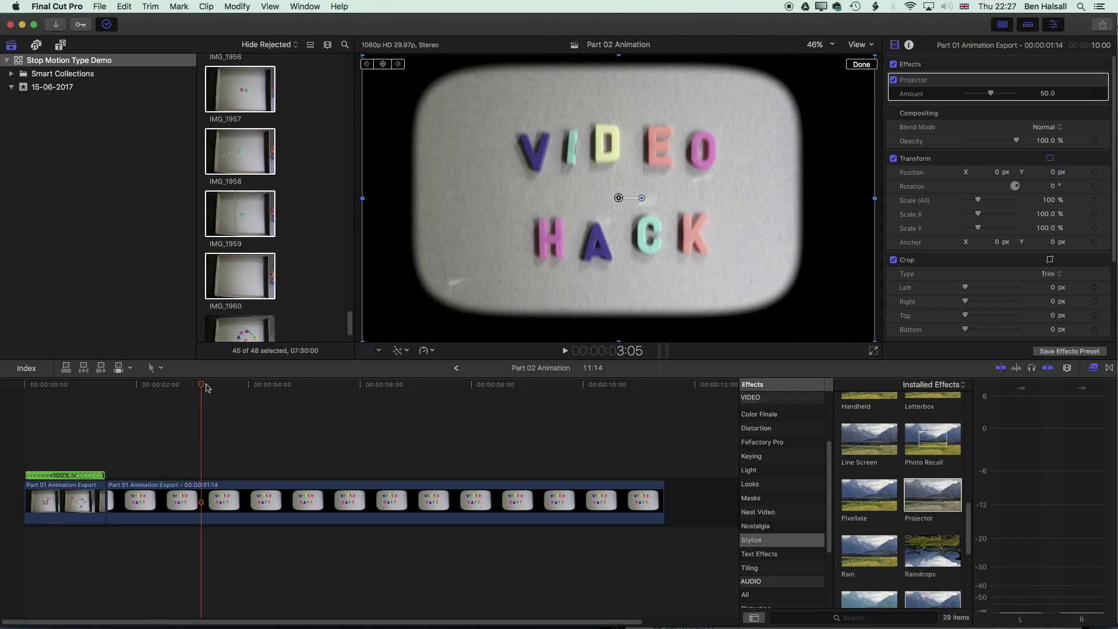
{"action": "left_click_drag", "start_coordinate": [207, 388], "coordinate": [2, 365]}
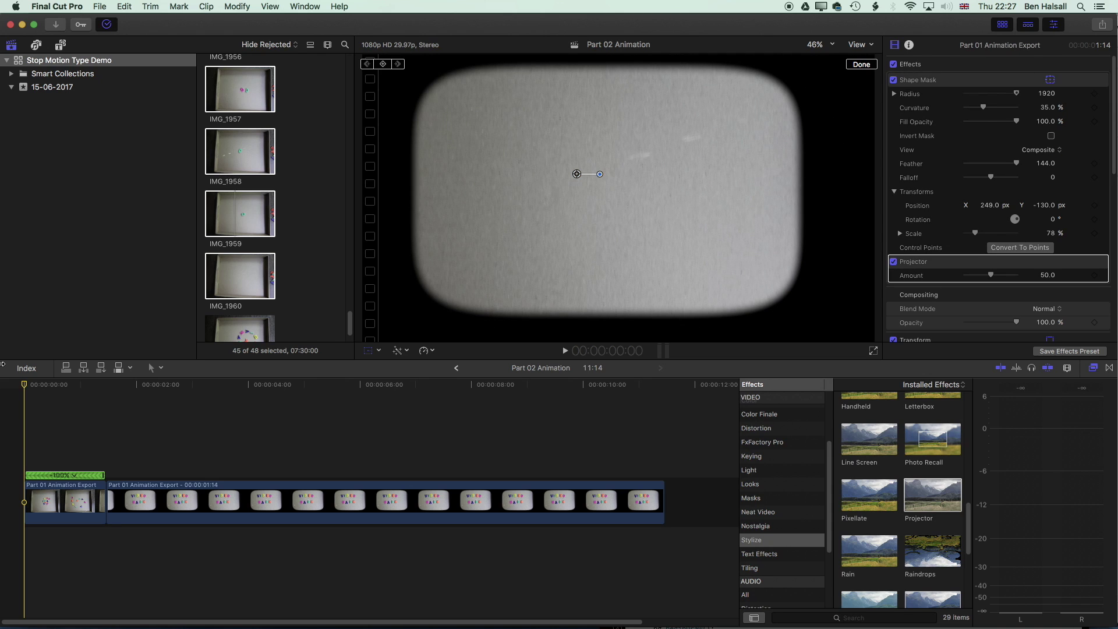